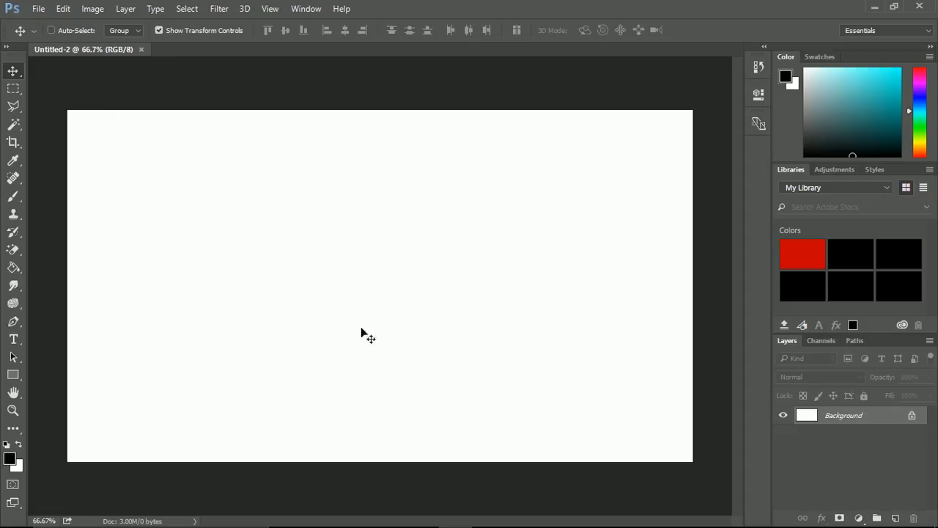
Examine the reference image Coin.png in Photos and return to Photoshop.
key(alt+Tab)
key(Tab)
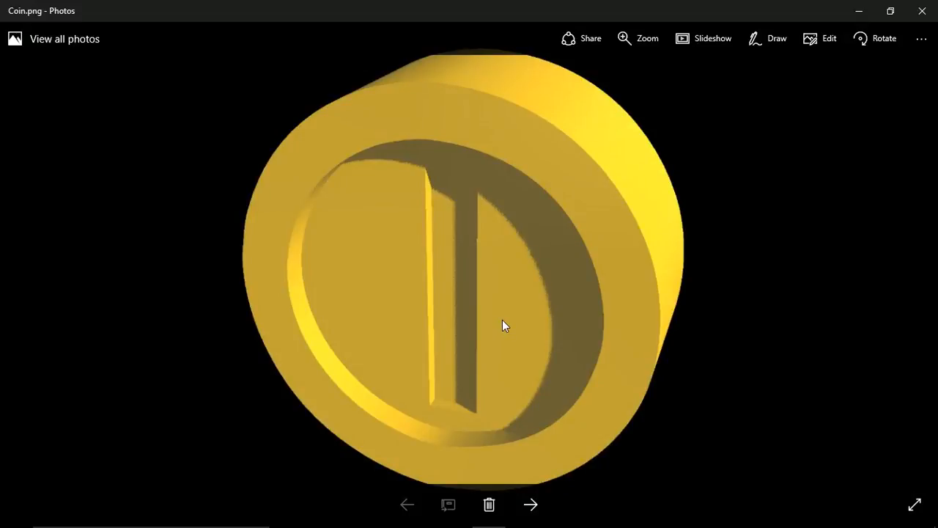
key(alt+Tab)
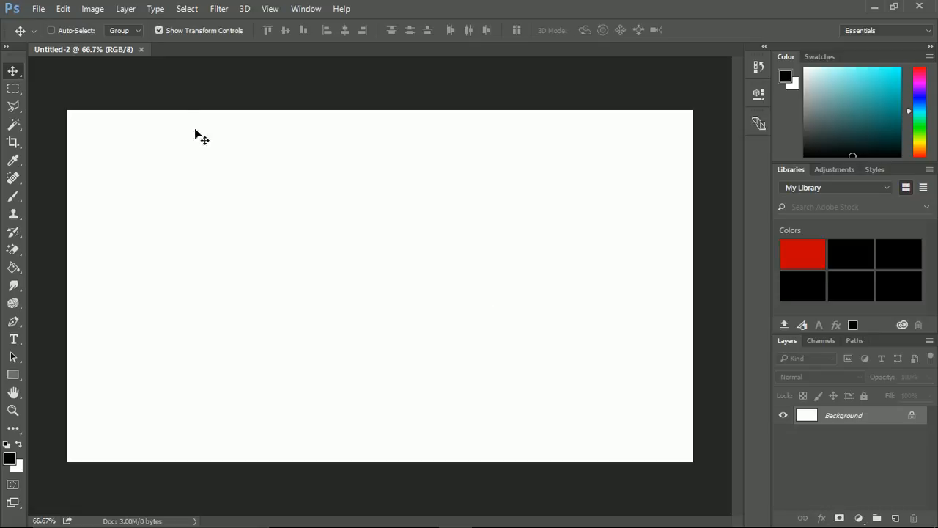
Create a new document 1200 pixels wide and 1200 pixels high.
click(38, 8)
click(47, 25)
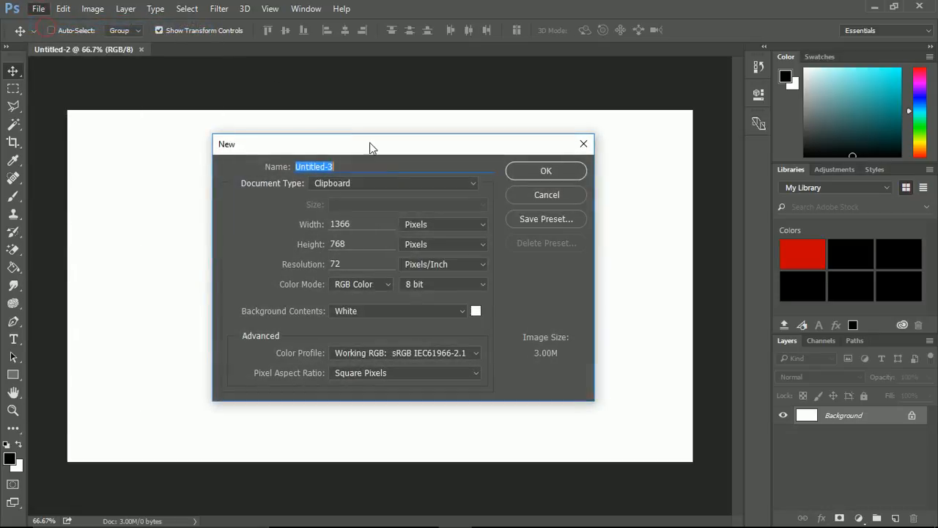
double_click(361, 225)
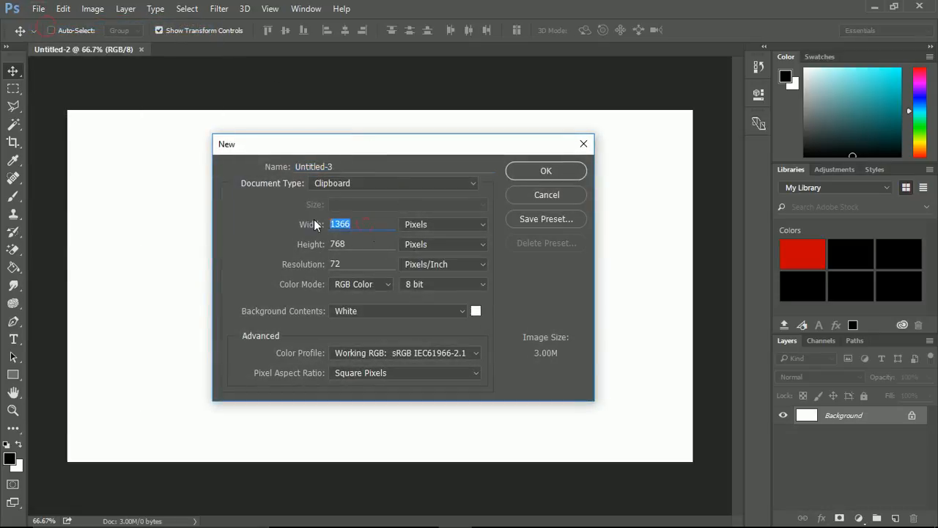
text(1200)
key(Tab)
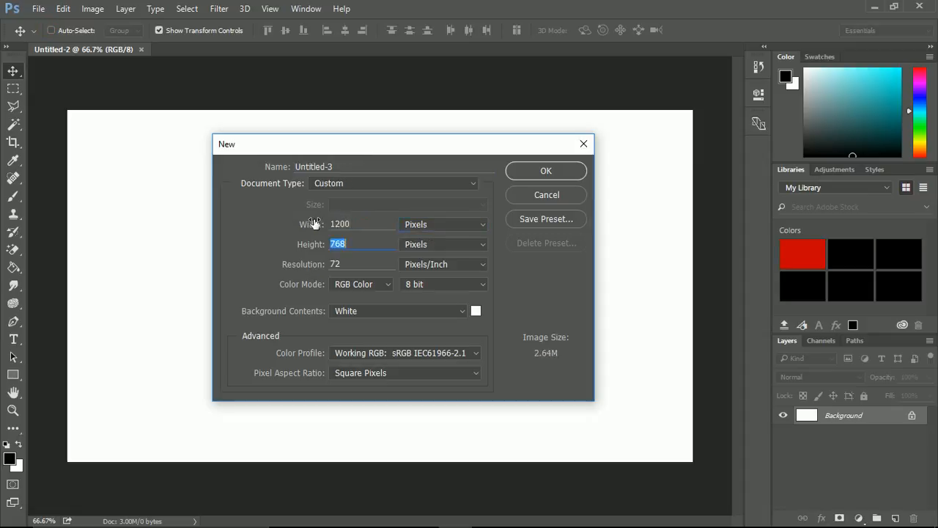
text(1200)
click(543, 172)
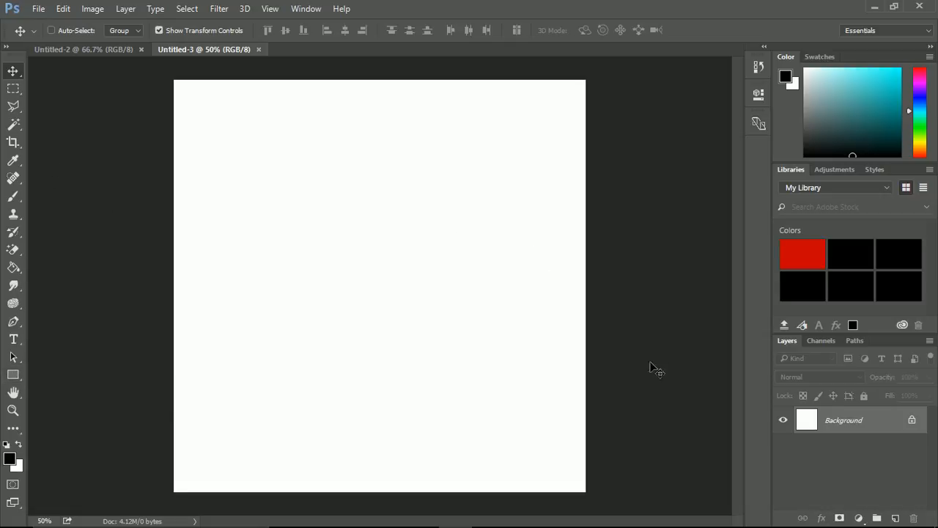
Draw a yellow-filled circle without a stroke, about 820 px in diameter, using the Ellipse Tool.
click(14, 376)
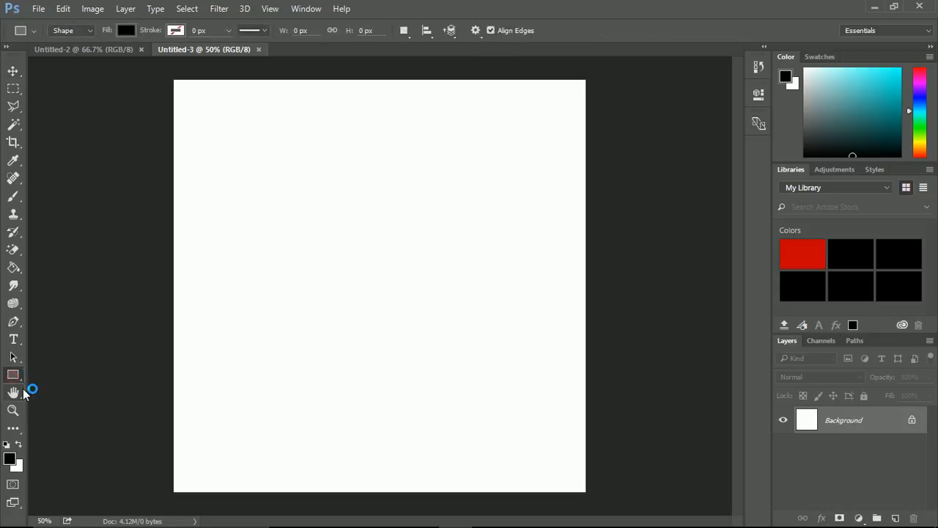
right_click(16, 379)
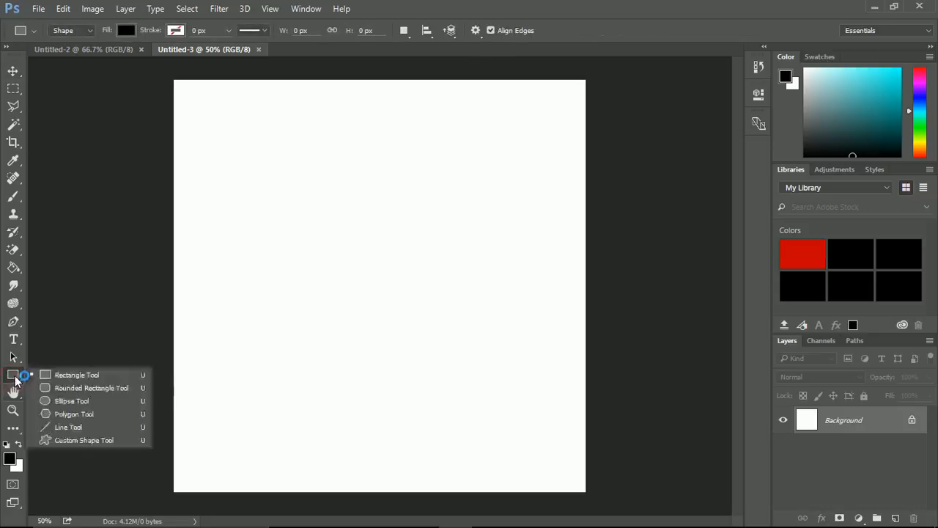
click(65, 403)
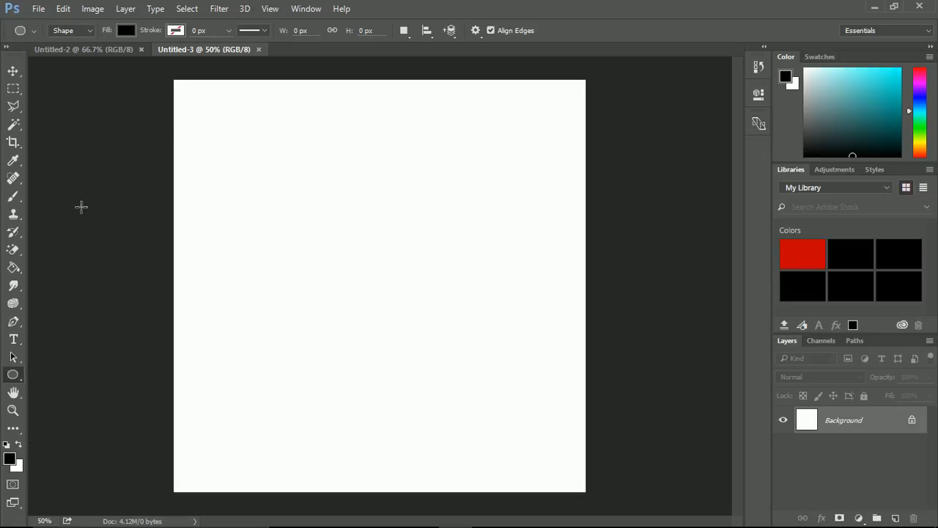
click(126, 30)
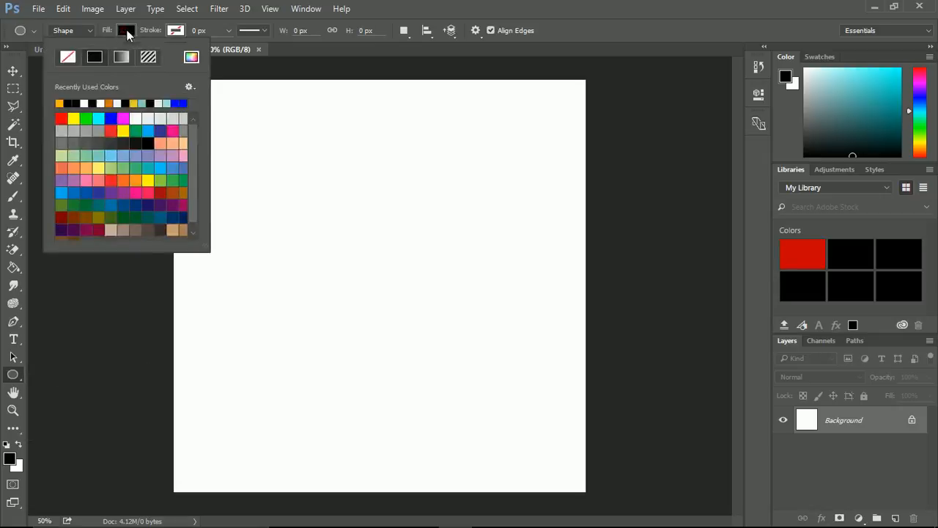
click(74, 118)
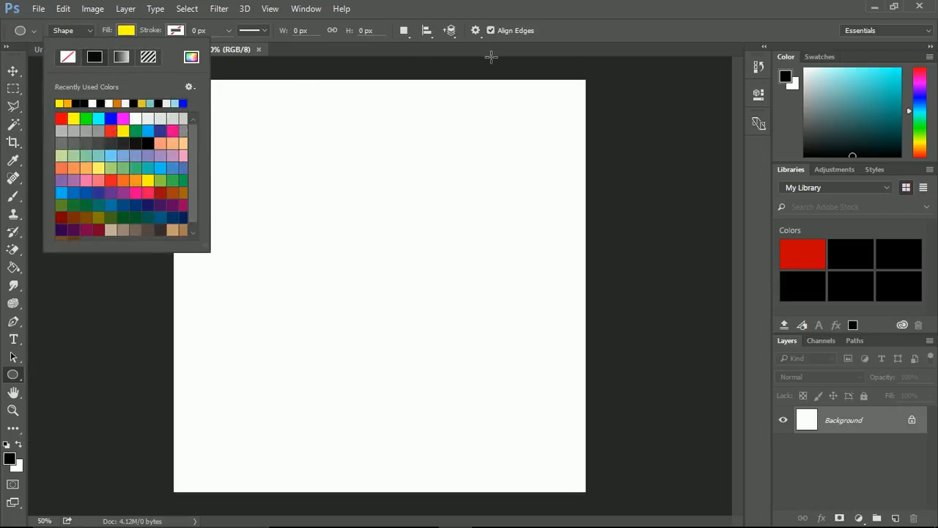
click(560, 25)
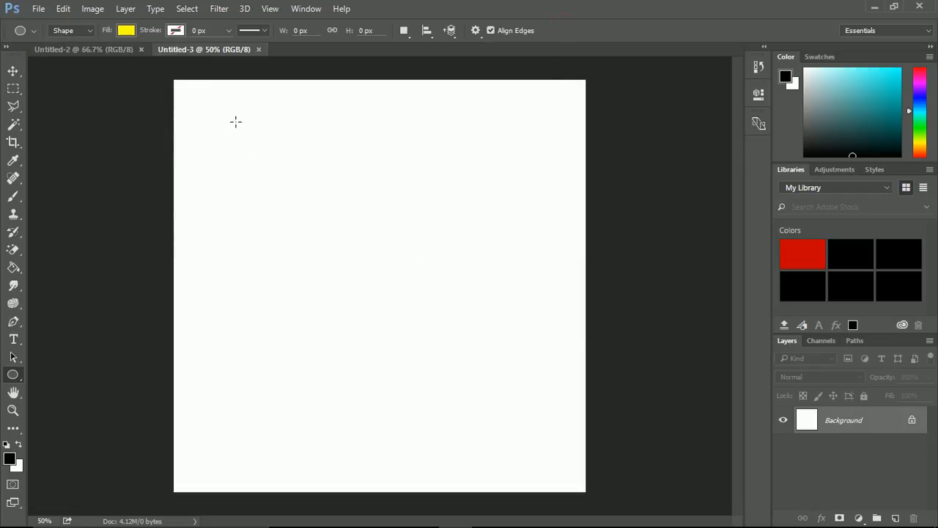
drag(242, 168, 583, 448)
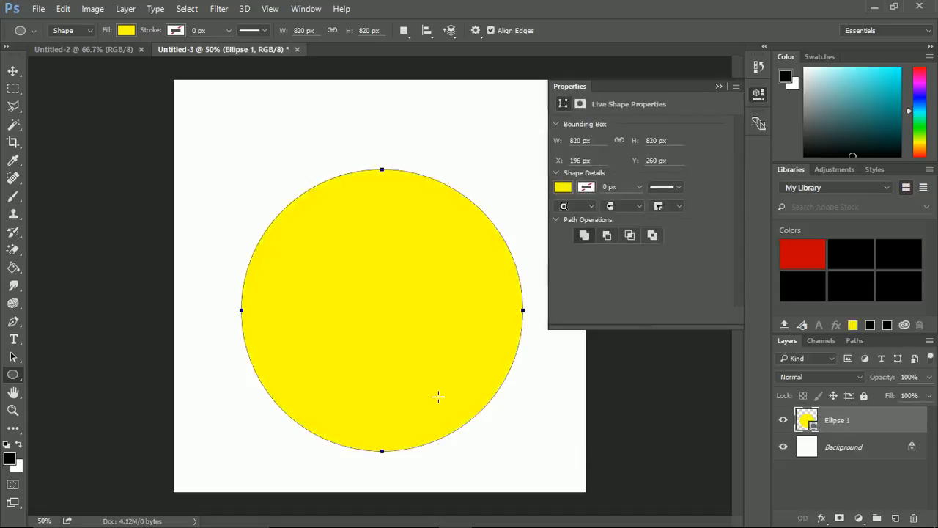
Move the yellow circle to the centre of the canvas, at X 190 px and Y 190 px.
key(v)
drag(384, 302, 384, 277)
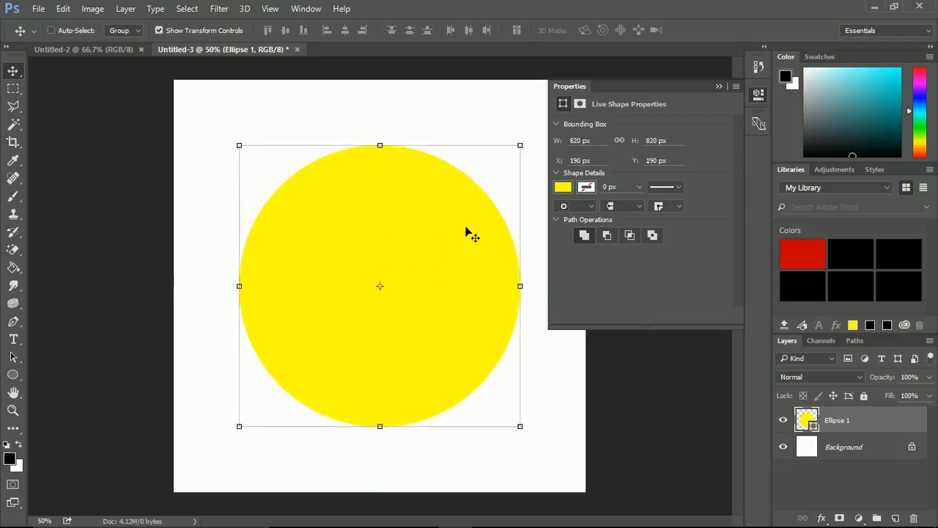
click(715, 85)
click(823, 481)
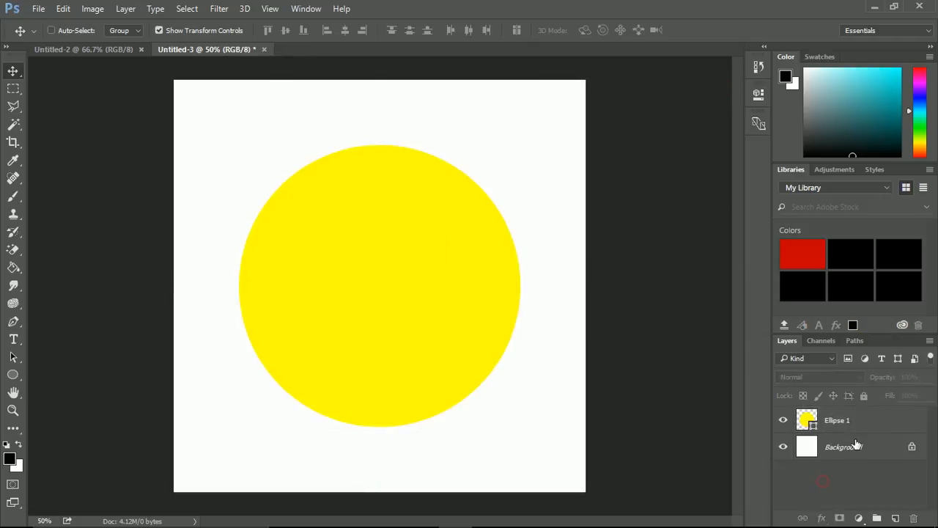
Duplicate the Ellipse 1 layer within the same document, keeping the name Ellipse 1 copy.
click(846, 422)
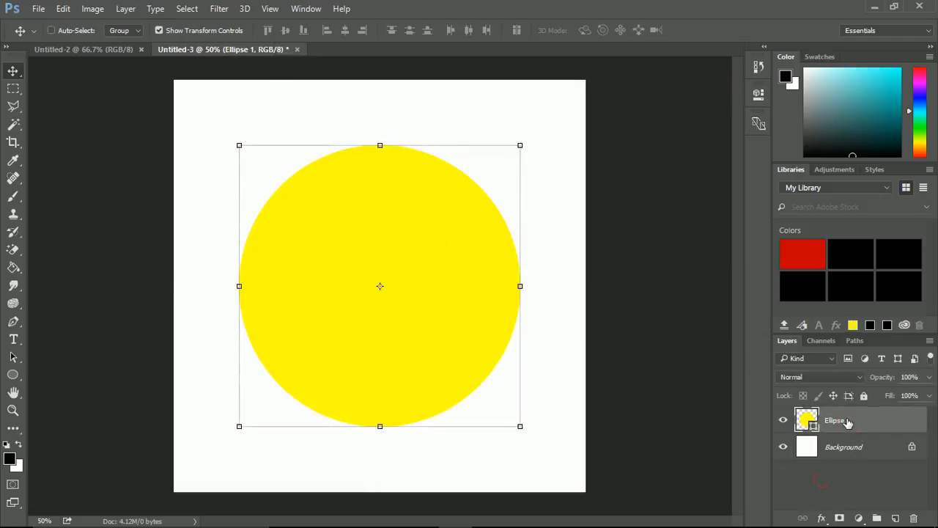
right_click(852, 422)
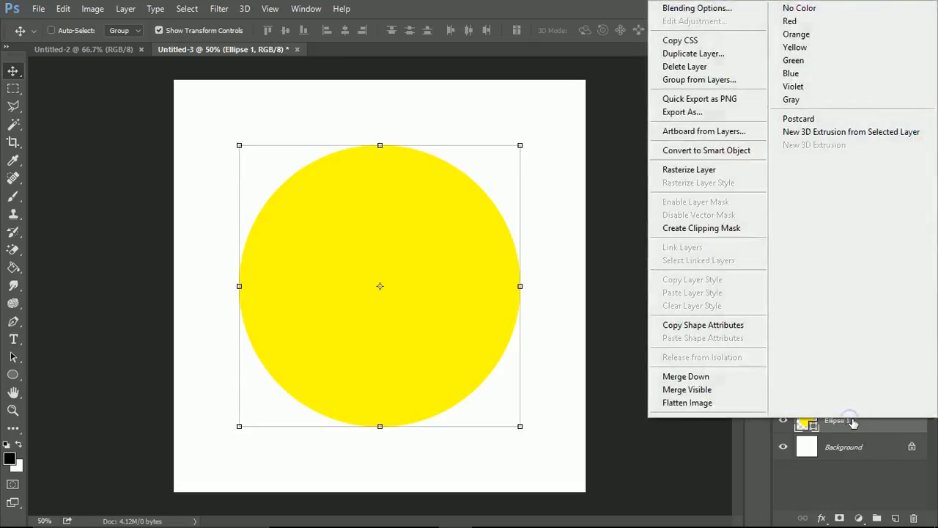
click(690, 55)
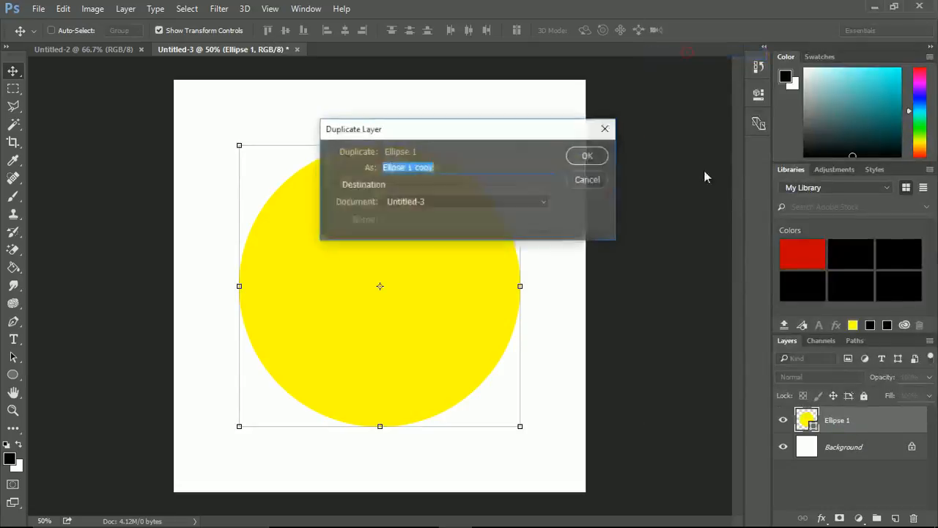
click(577, 159)
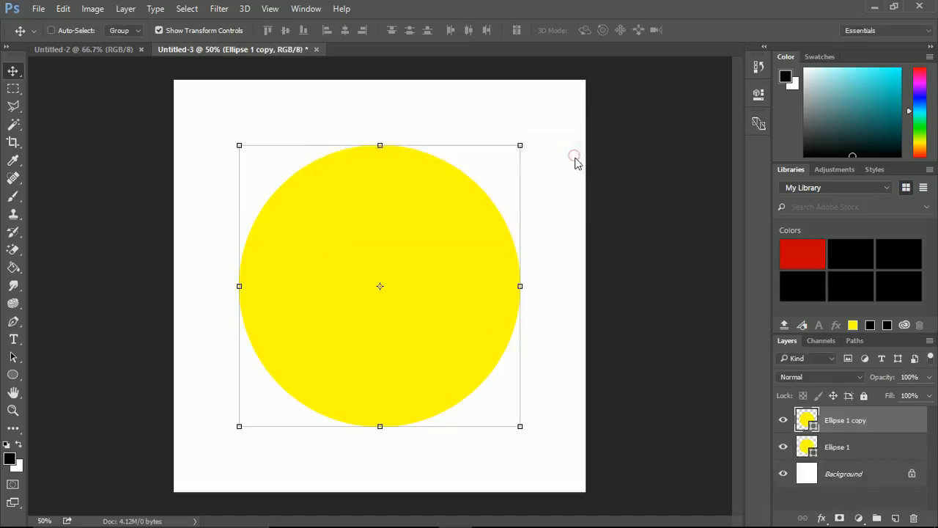
Rename the duplicated circle layer as ring.
click(834, 441)
click(830, 424)
double_click(850, 422)
text(ring)
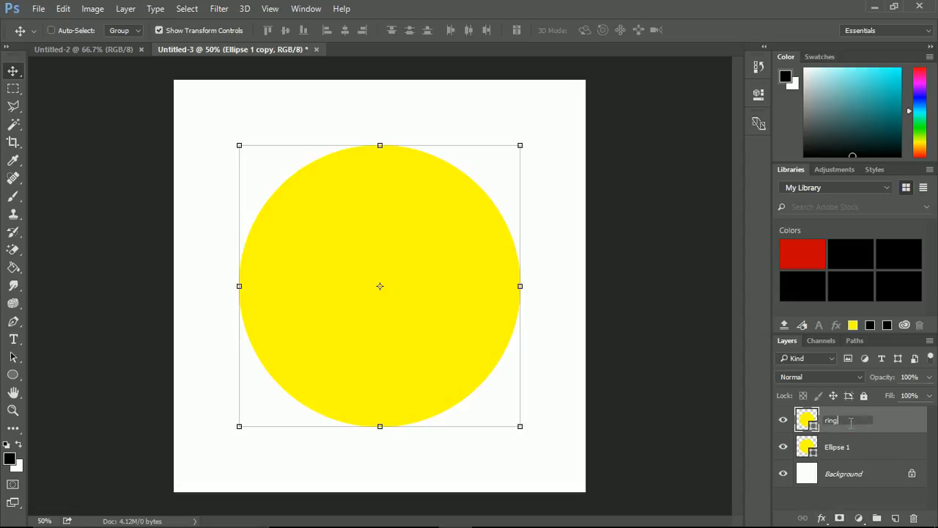
click(843, 492)
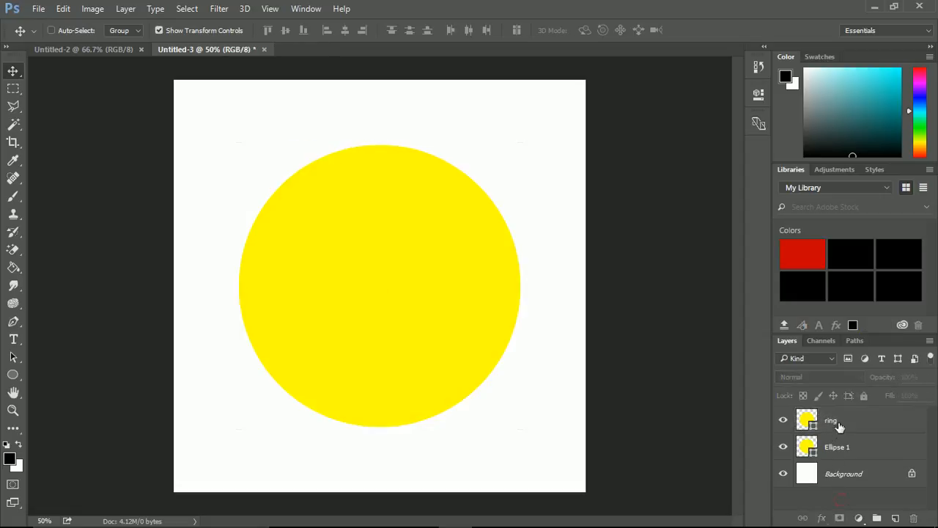
Hide the Ellipse 1 layer and set the ring shape's fill to none.
click(836, 429)
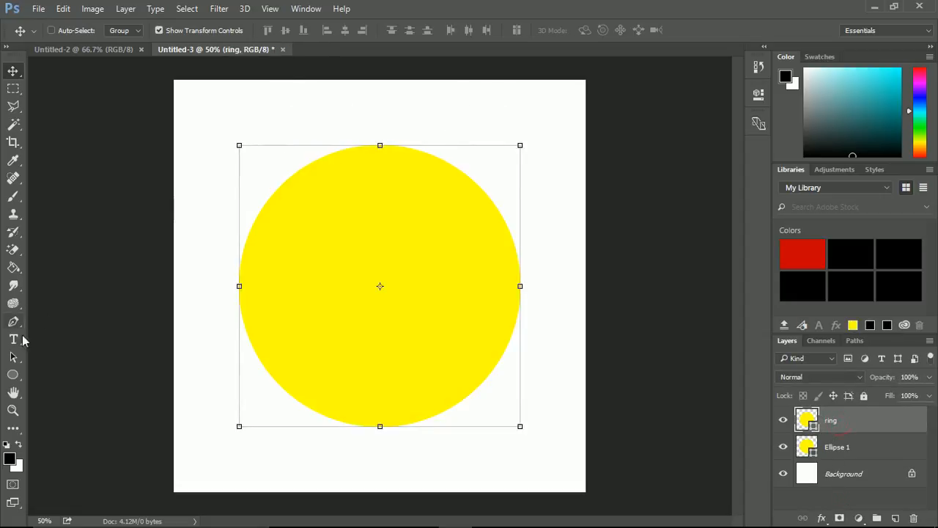
click(13, 375)
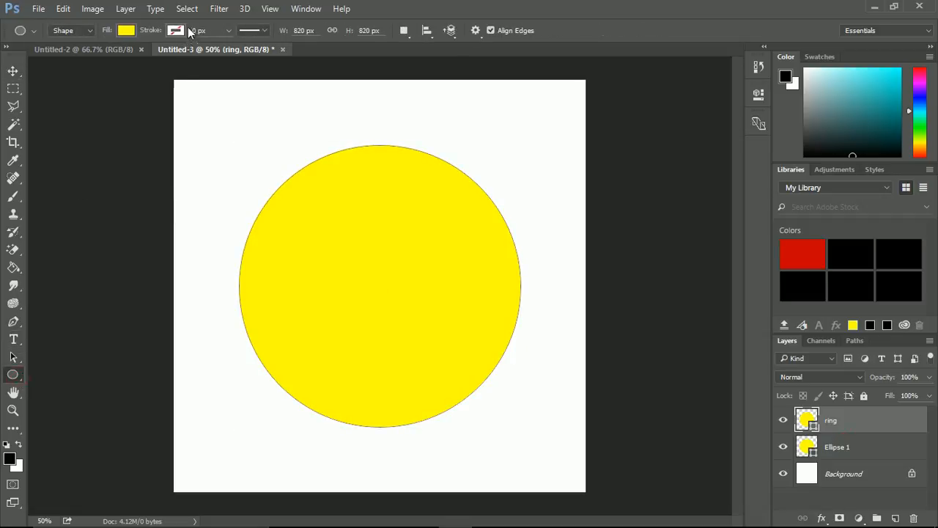
click(783, 447)
click(124, 32)
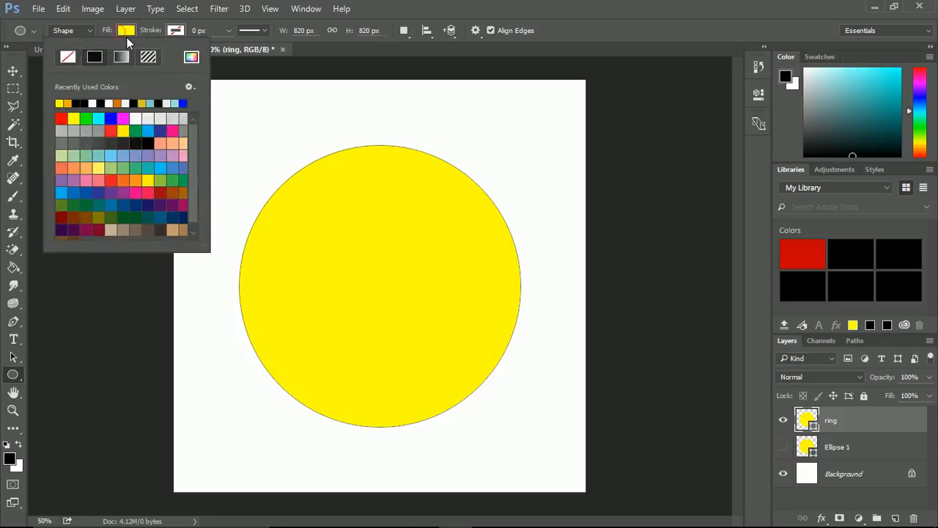
click(74, 57)
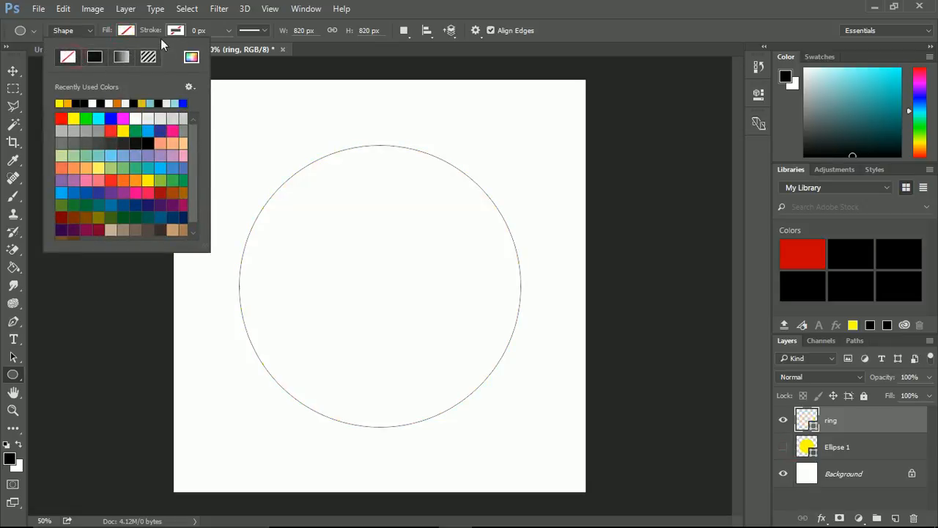
Give the ring shape an orange stroke with a width of about 88.62 px.
click(176, 30)
click(181, 31)
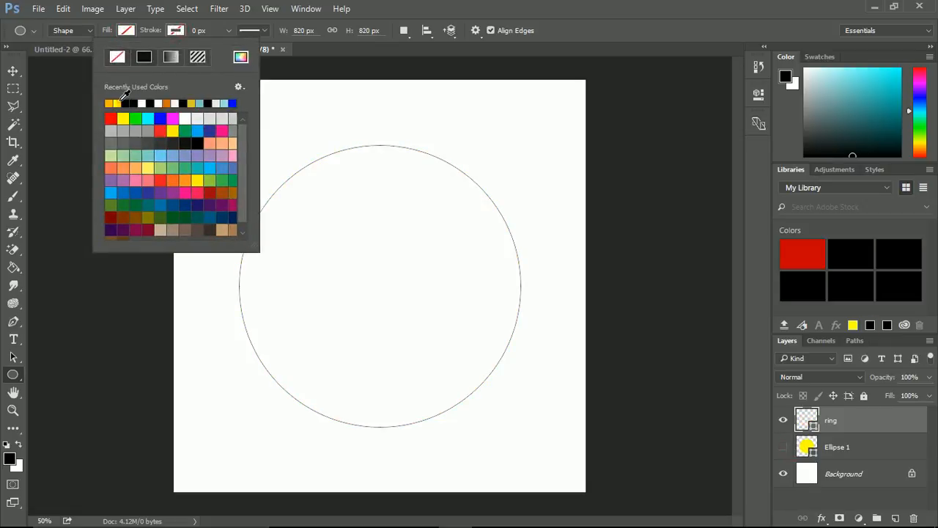
click(119, 103)
click(229, 30)
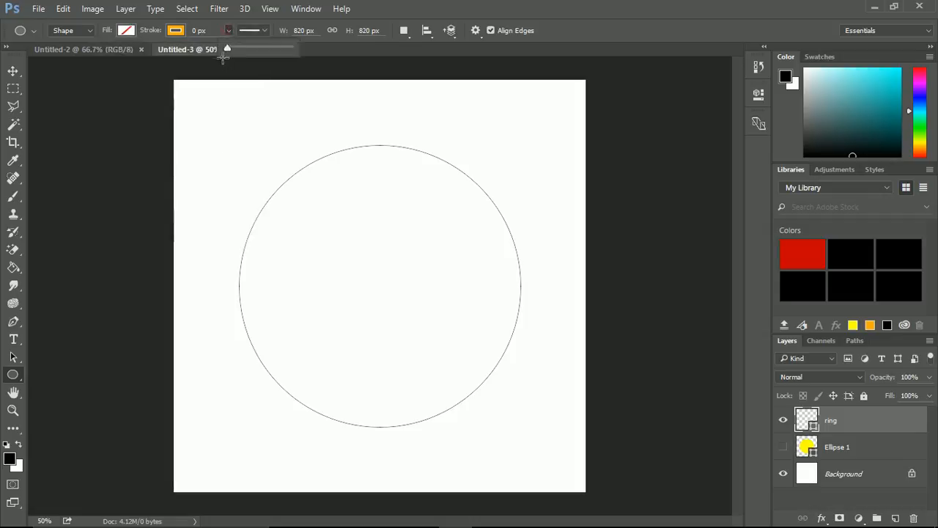
drag(228, 49, 264, 50)
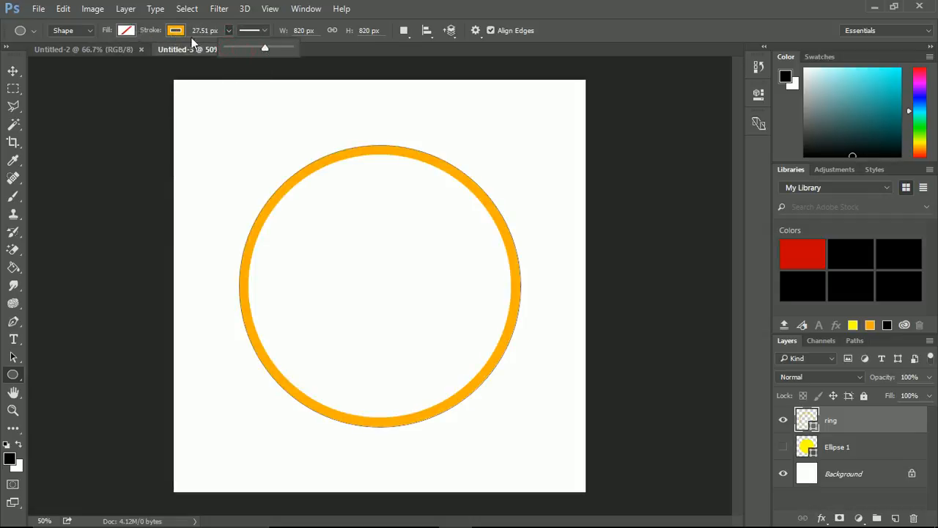
drag(258, 46, 278, 50)
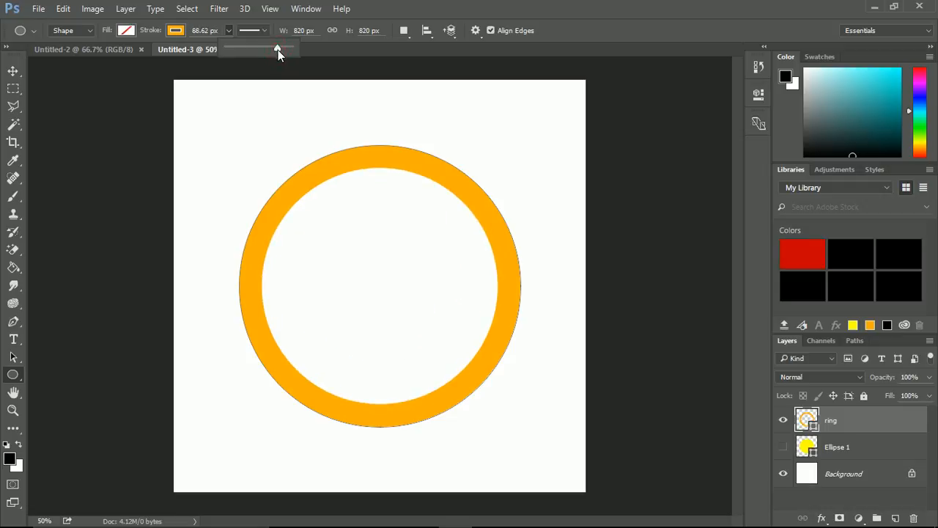
Toggle the Ellipse 1 layer's visibility to compare the shapes, leaving it shown beneath the ring.
click(783, 447)
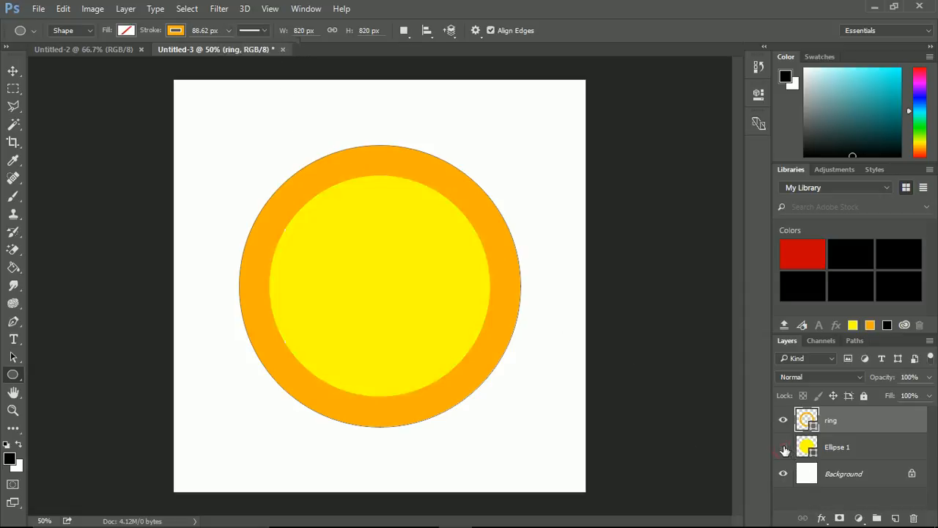
click(784, 448)
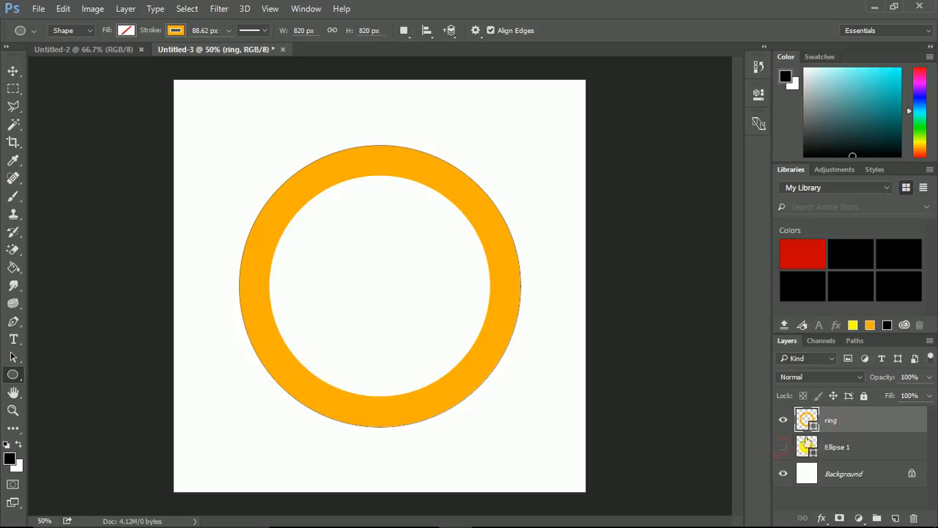
click(783, 447)
Enlarge the ring shape proportionally around the yellow circle to about 937 px wide and high.
key(ctrl+t)
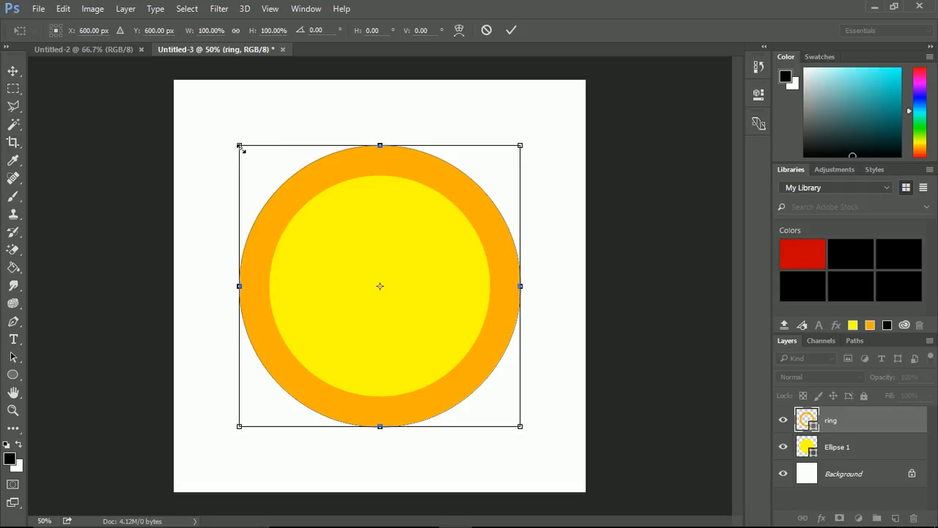
drag(240, 146, 223, 129)
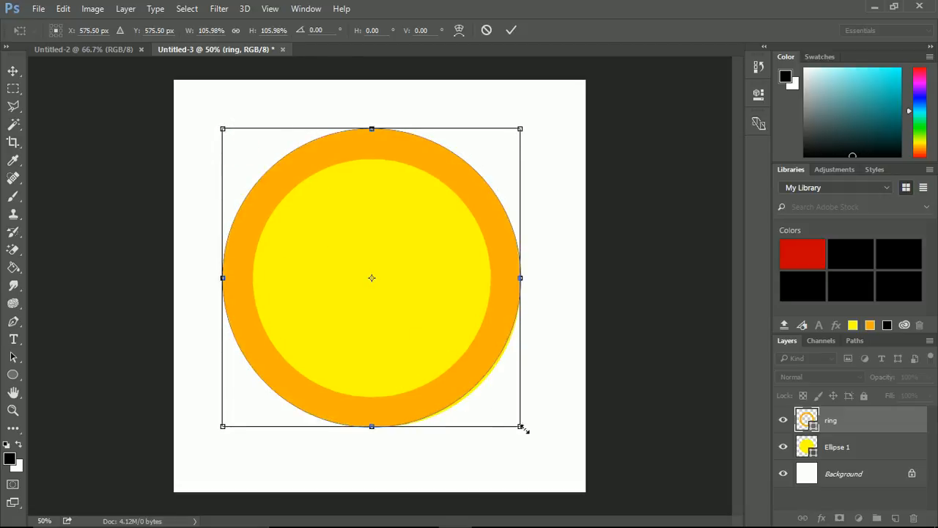
drag(521, 427, 533, 438)
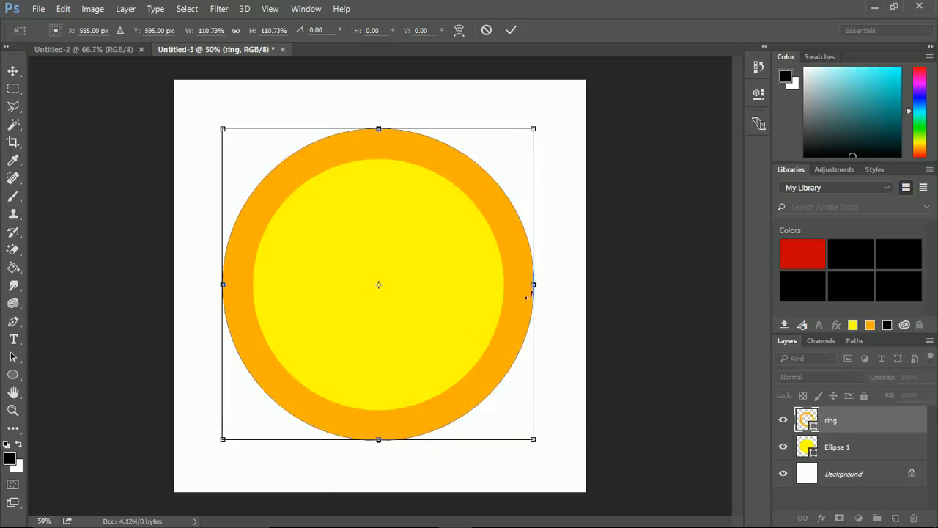
drag(223, 129, 219, 125)
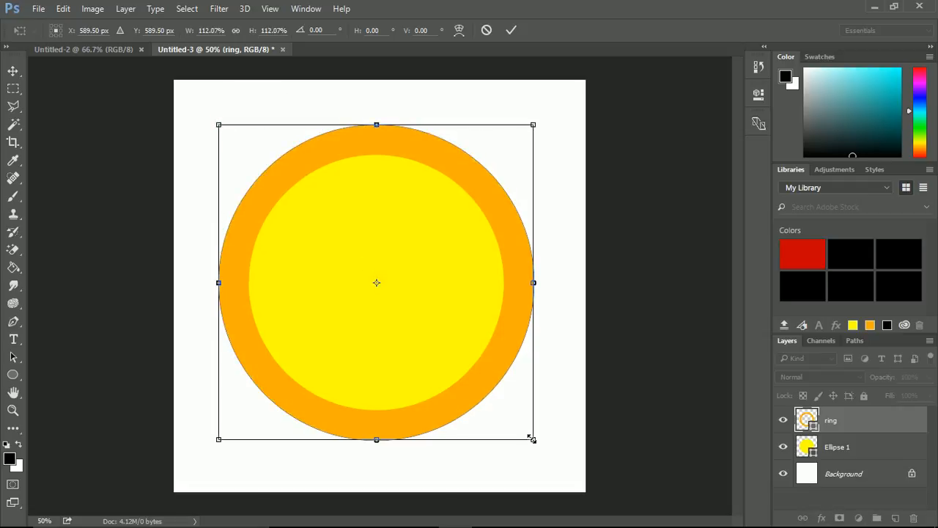
drag(533, 439, 540, 444)
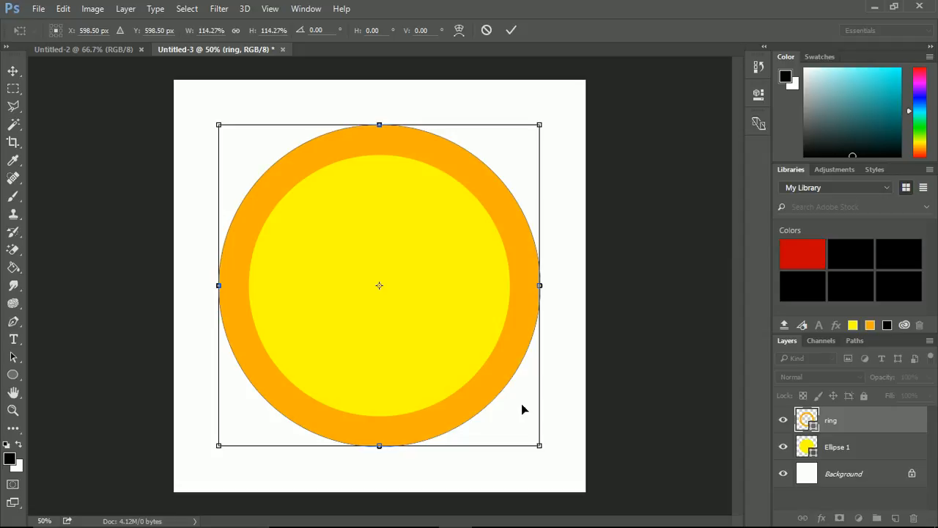
click(511, 30)
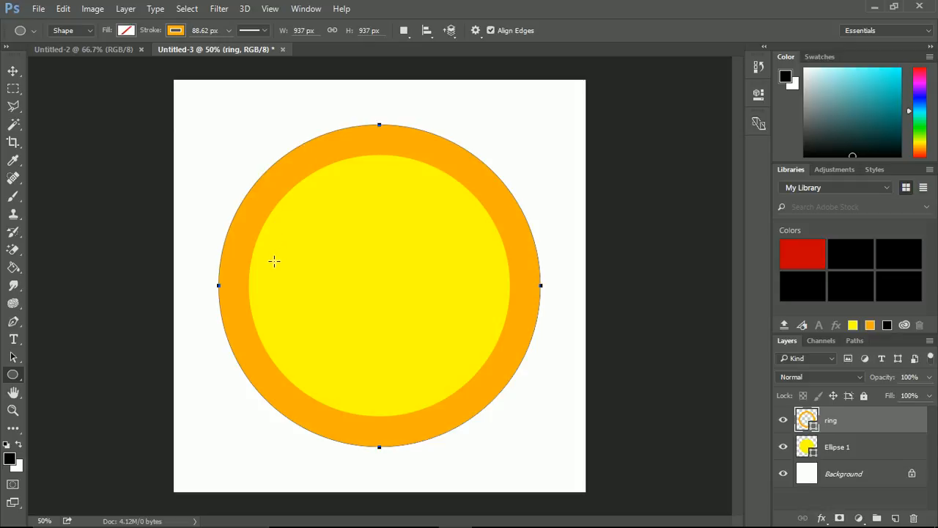
key(ctrl+t)
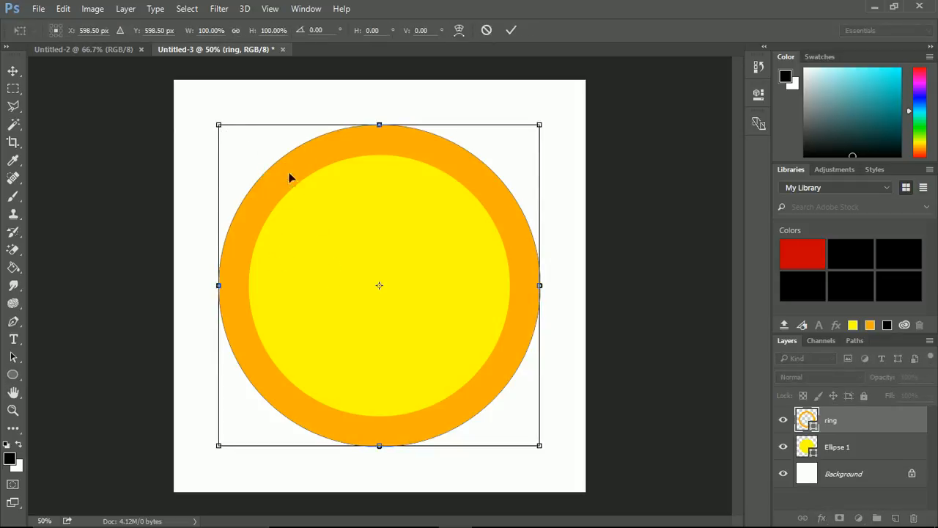
key(Return)
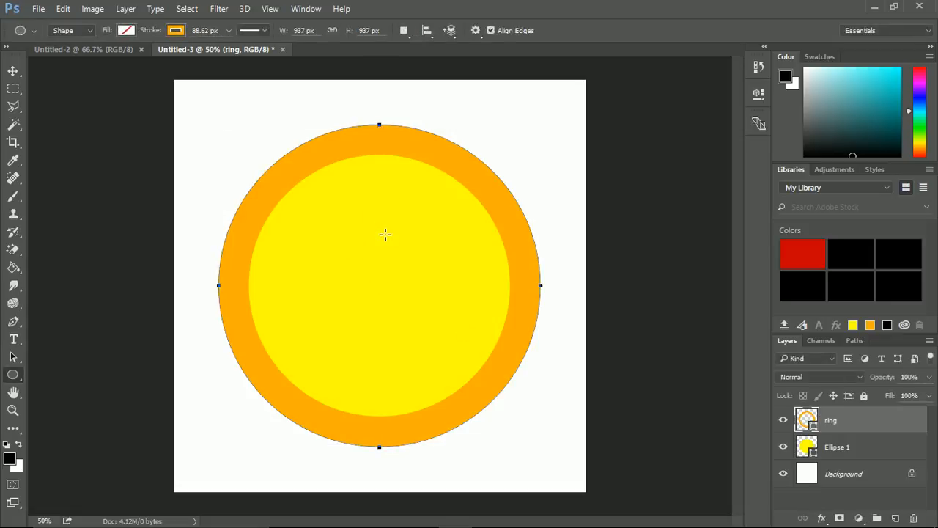
click(857, 447)
click(847, 422)
click(849, 448)
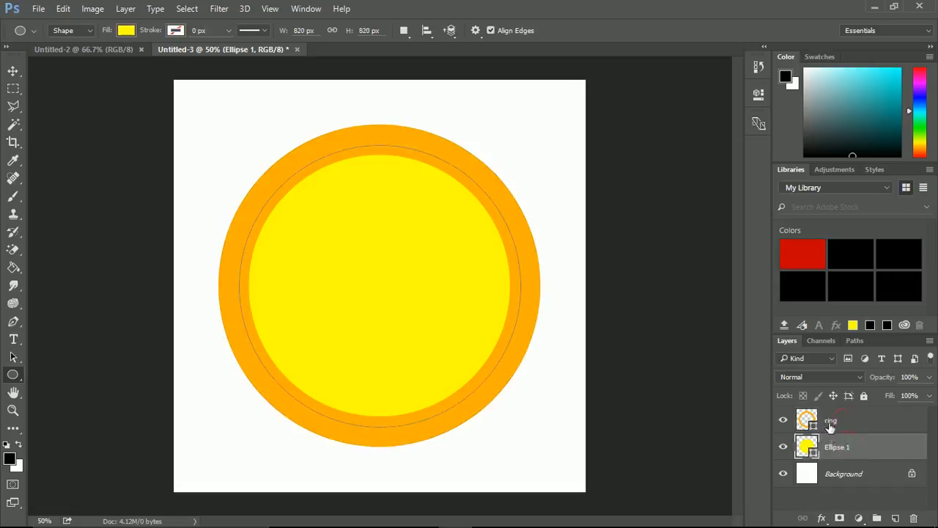
click(832, 421)
click(842, 446)
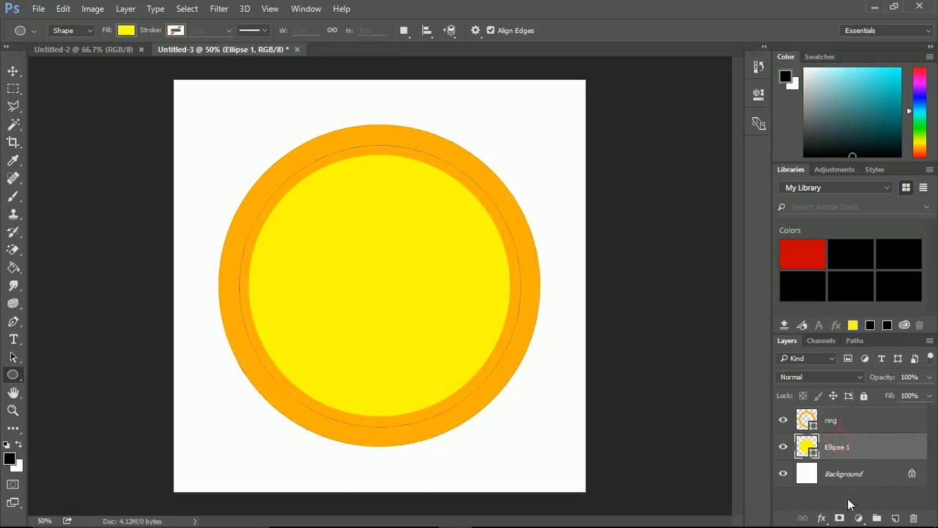
Draw an orange vertical rectangle about 114 px wide and 468 px high inside the yellow circle.
click(848, 500)
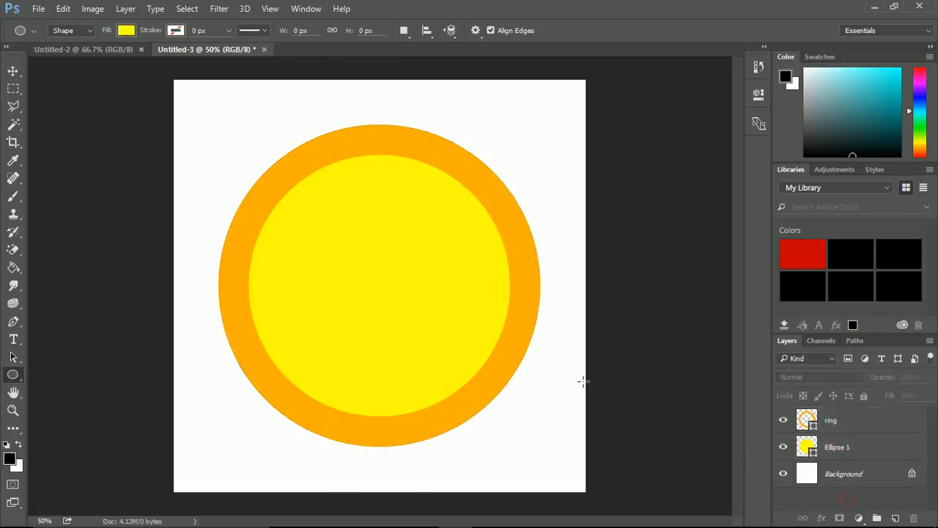
right_click(10, 377)
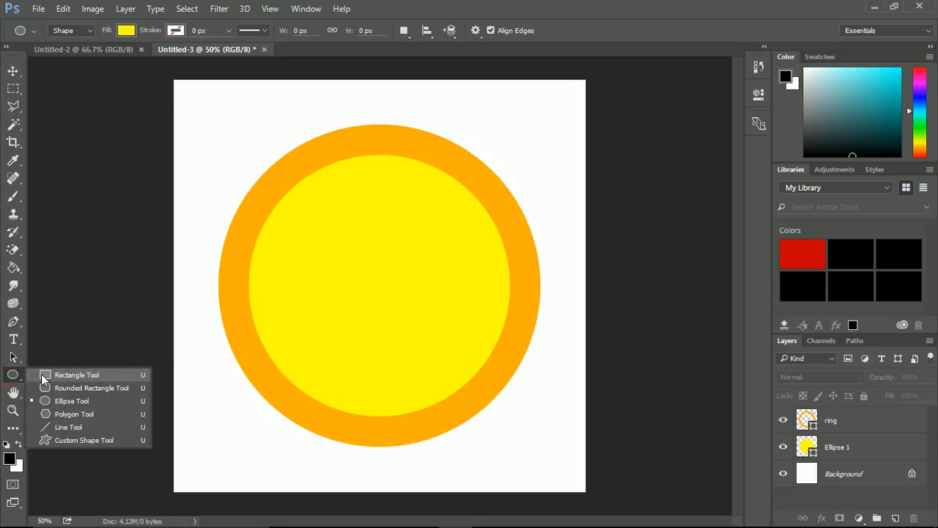
click(42, 374)
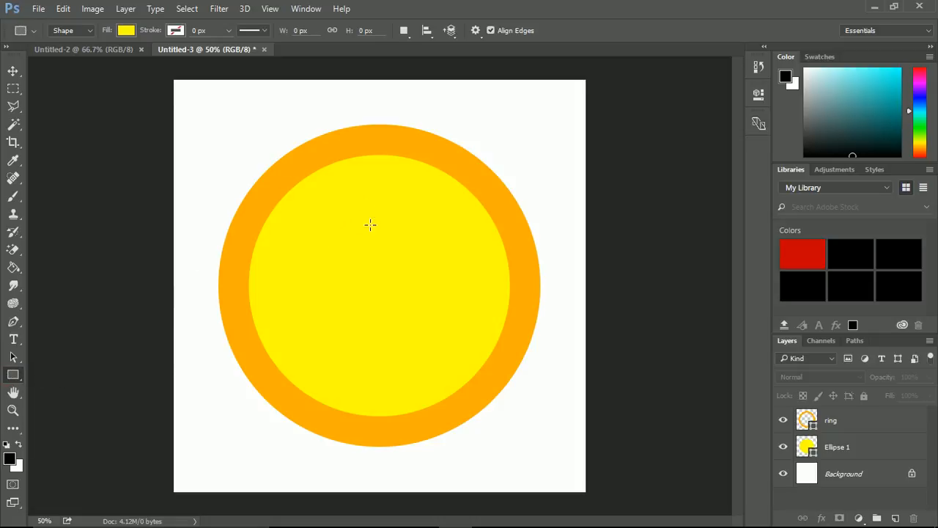
click(127, 31)
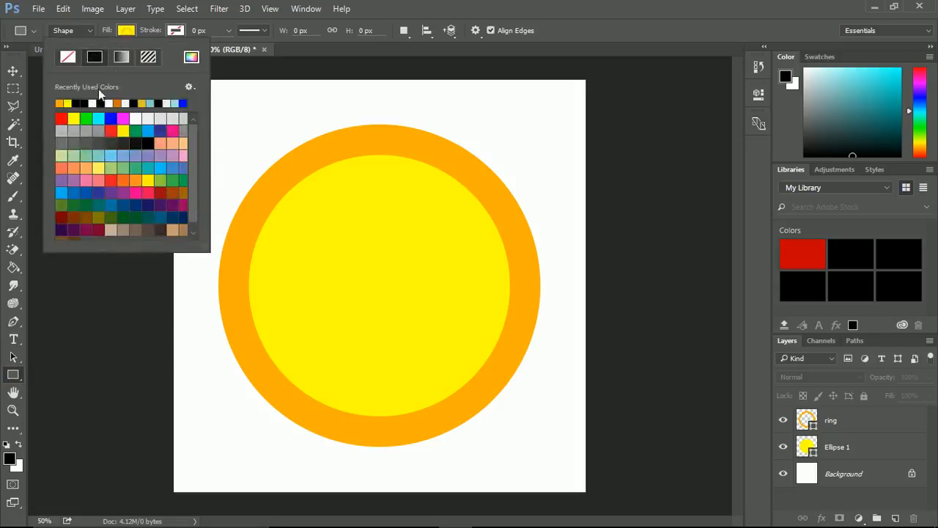
click(60, 102)
drag(340, 220, 377, 379)
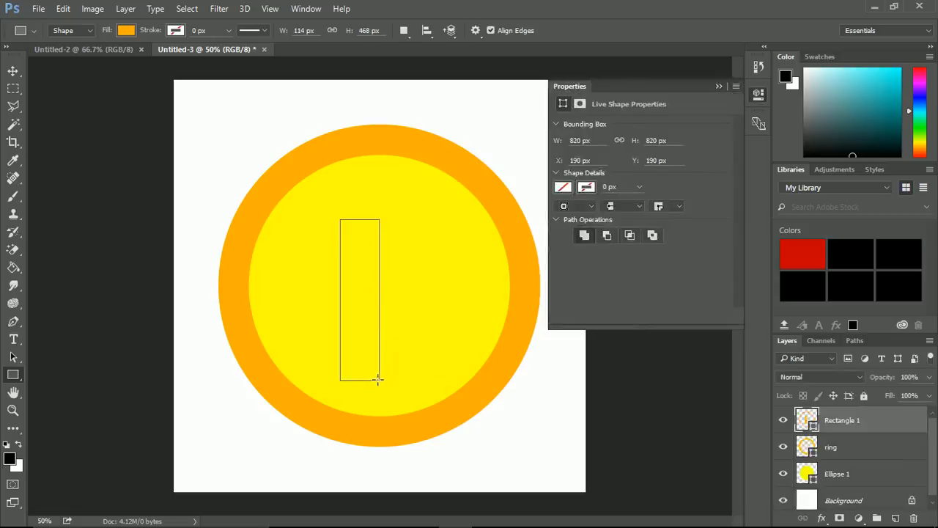
Centre the orange rectangle in the coin and stretch its height to about 520 px.
click(12, 70)
drag(357, 258, 376, 250)
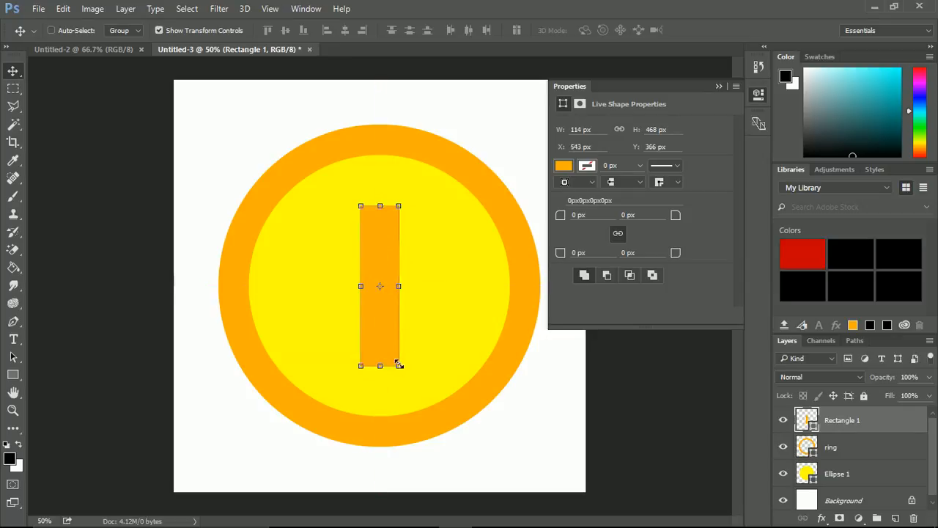
drag(379, 366, 380, 384)
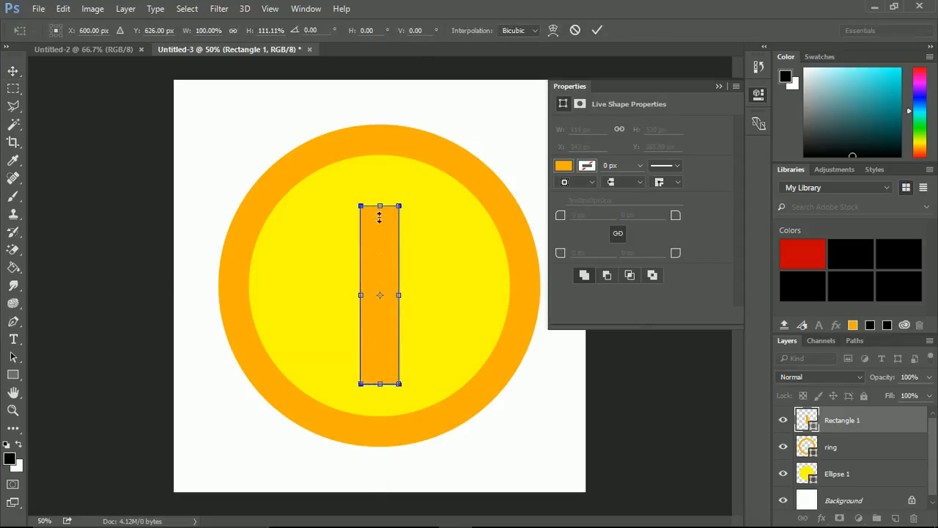
drag(384, 238, 382, 235)
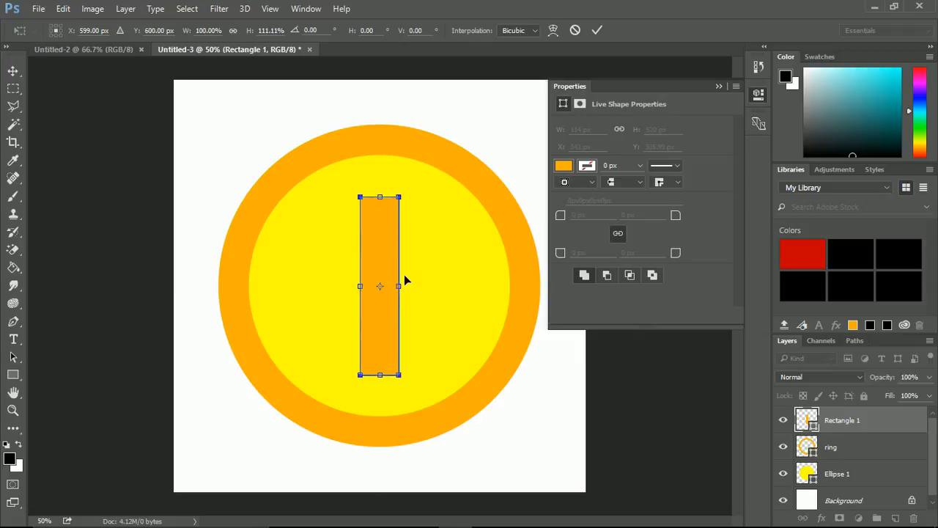
click(861, 481)
click(861, 504)
key(Return)
Delete the white Background layer and leave no layer selected.
click(856, 505)
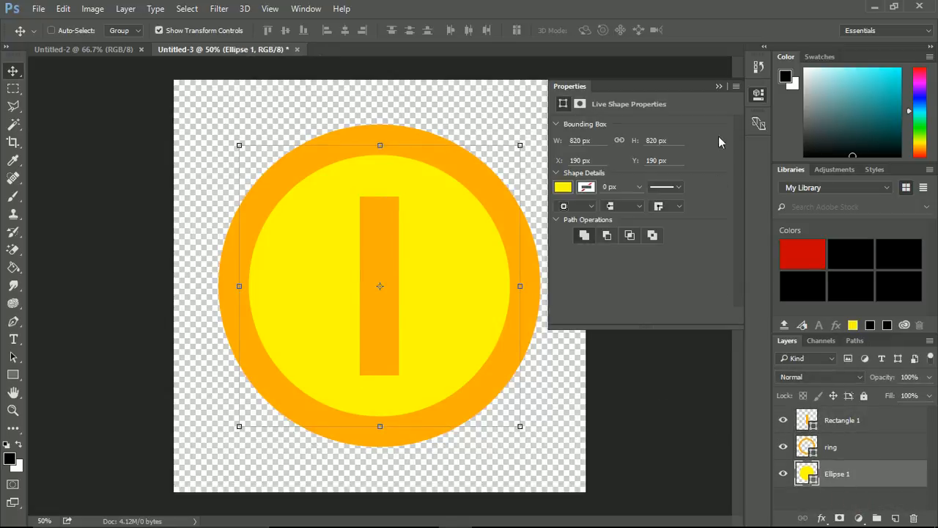
click(720, 86)
click(842, 504)
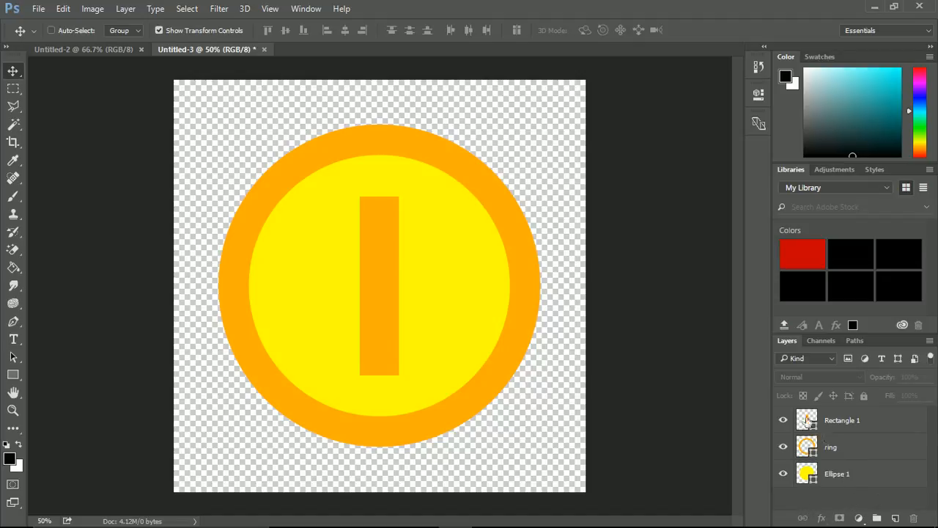
Toggle the Rectangle 1 layer's visibility, leaving it shown, and compare the design with the Coin.png reference in Photos.
click(784, 421)
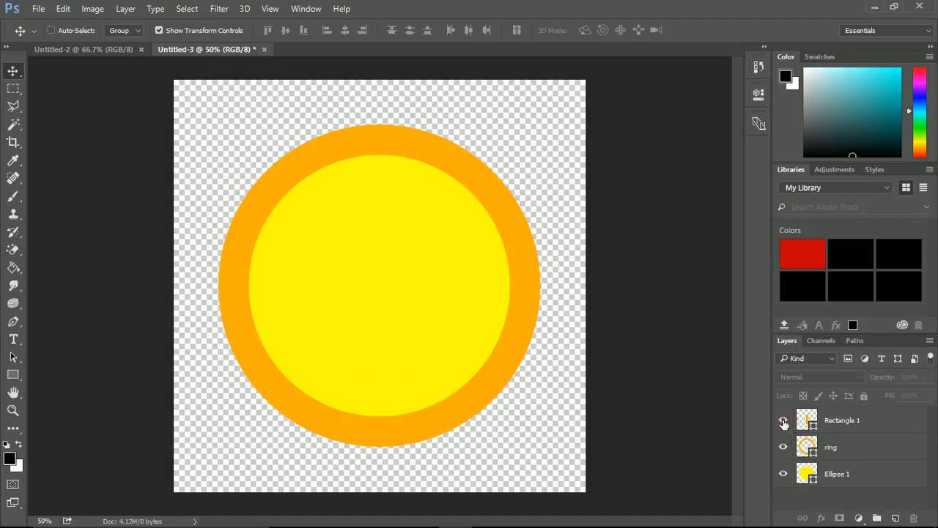
click(784, 422)
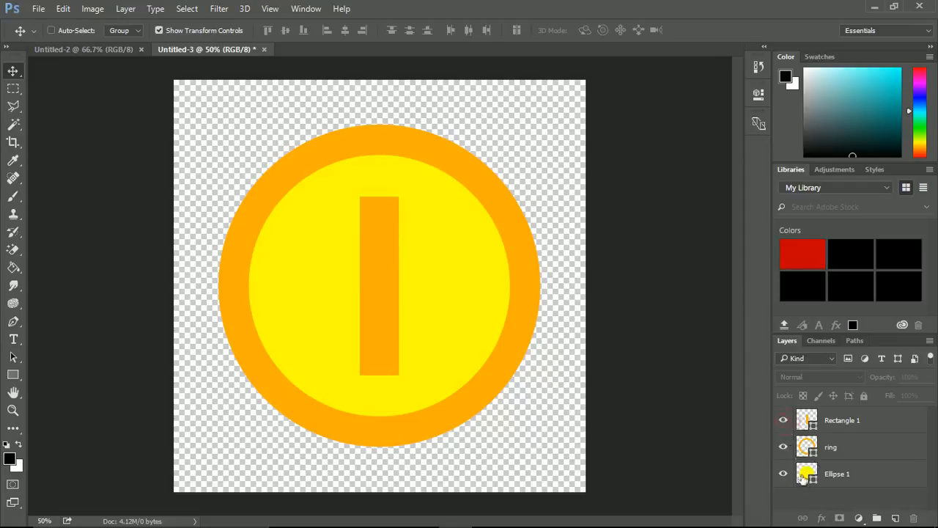
click(783, 420)
click(784, 422)
key(alt+Tab)
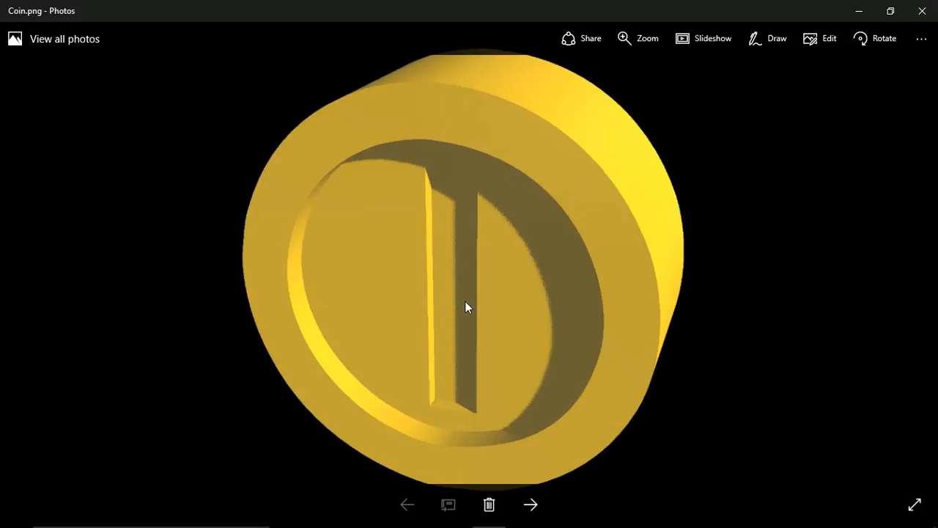
key(alt+Tab)
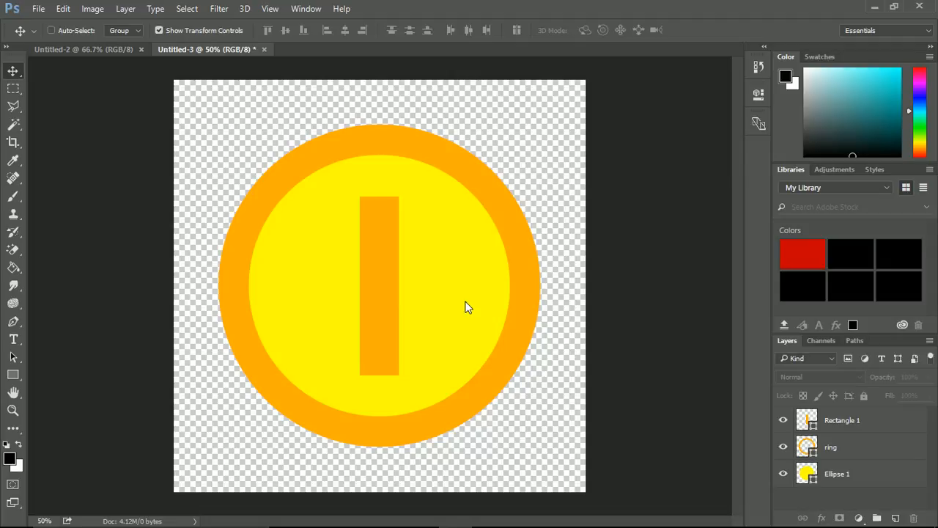
Rasterize the Rectangle 1, ring and Ellipse 1 shape layers together.
click(842, 425)
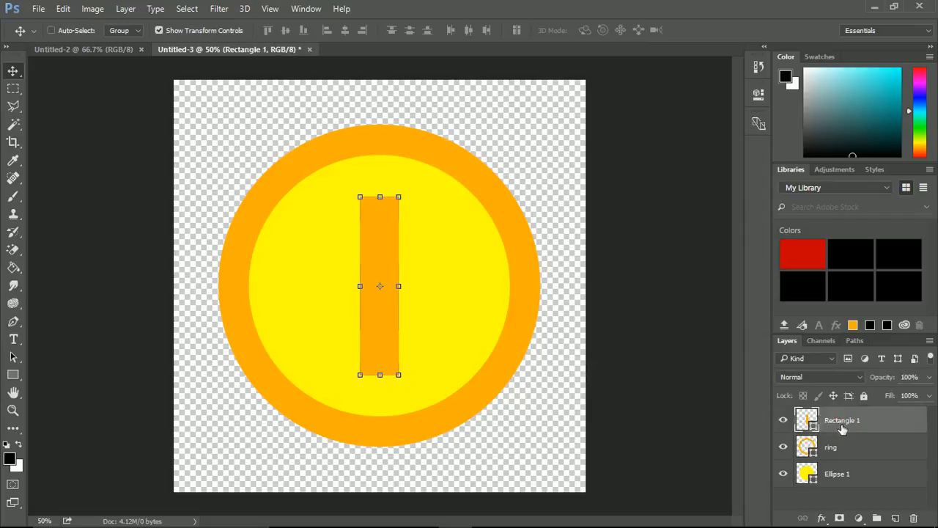
shift+click(854, 488)
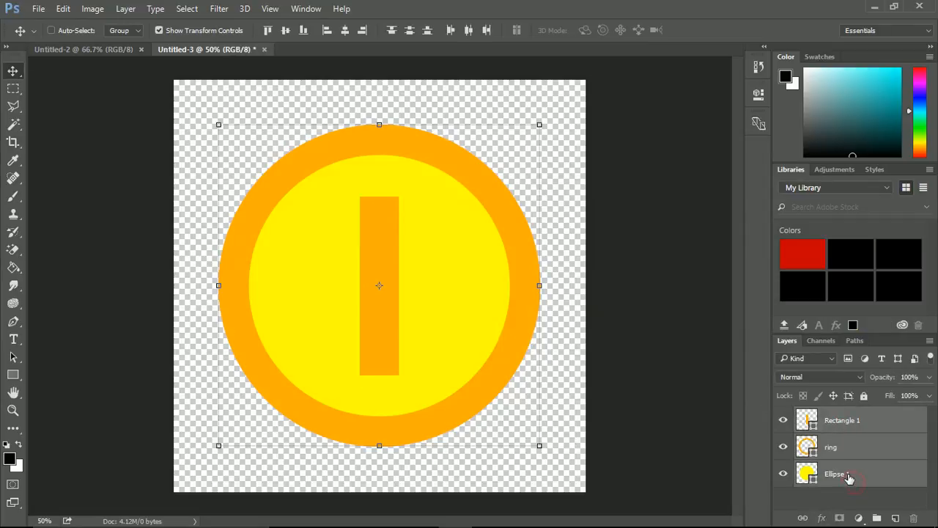
right_click(849, 478)
click(726, 238)
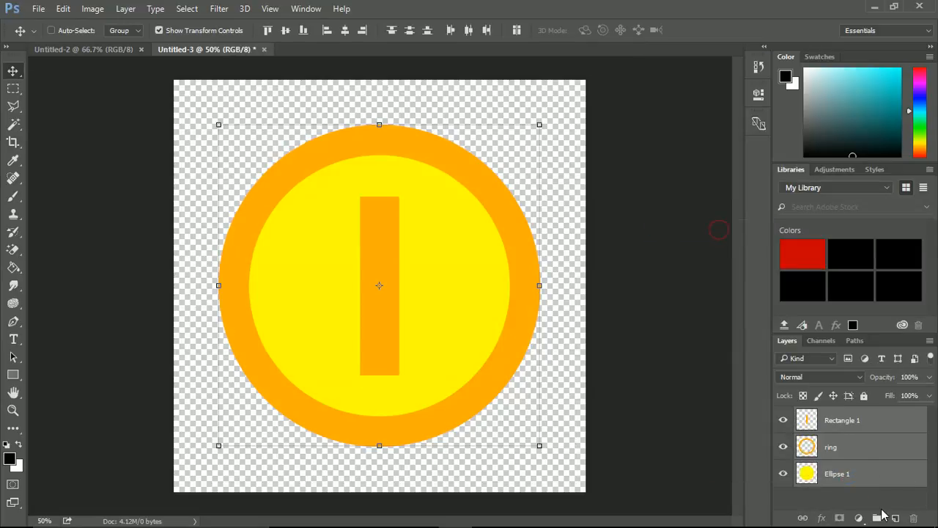
click(870, 499)
Select the orange rectangle's area with the Magic Wand and delete that area from the Ellipse 1 layer.
click(836, 425)
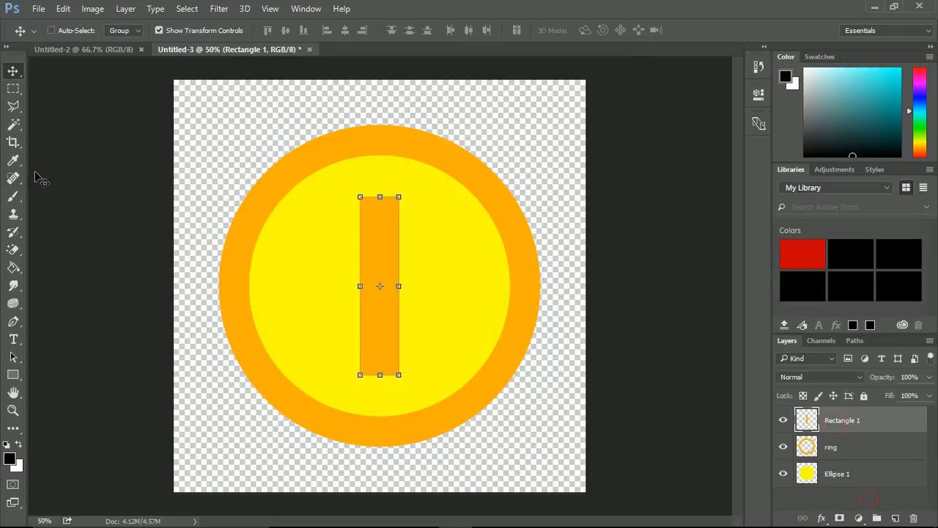
right_click(13, 126)
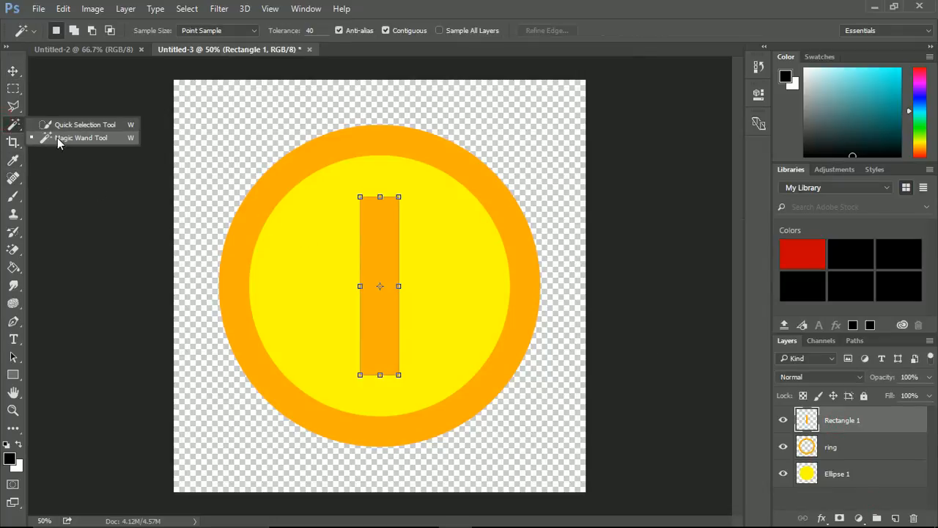
click(57, 138)
click(390, 237)
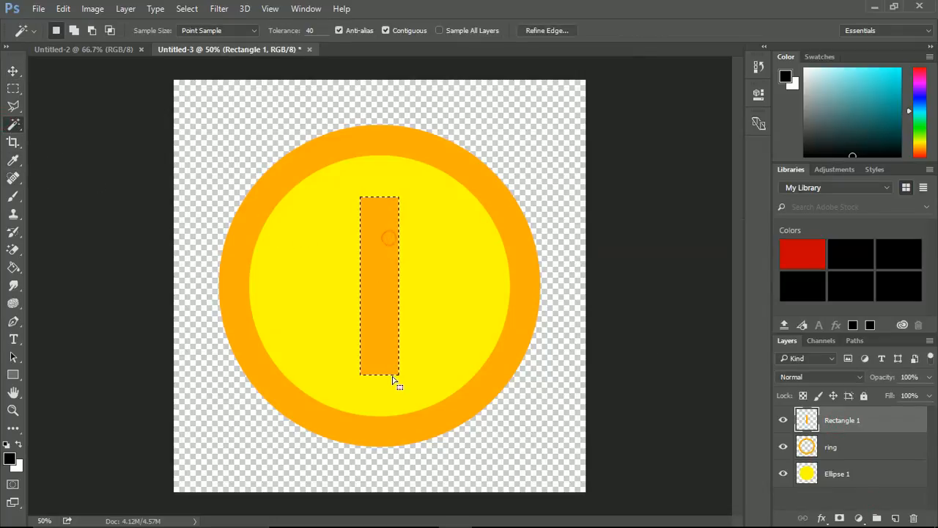
click(841, 477)
key(Delete)
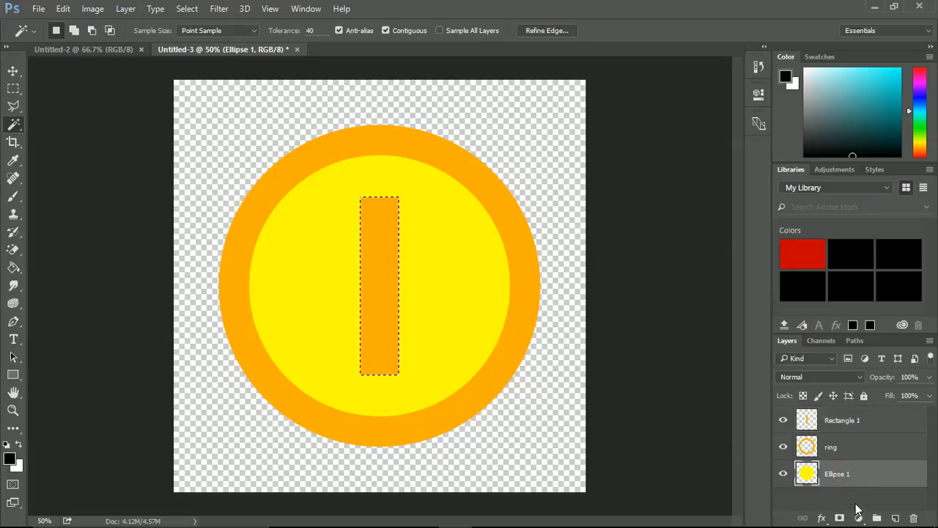
Hide the Rectangle 1 layer and clear the rectangular selection.
click(784, 420)
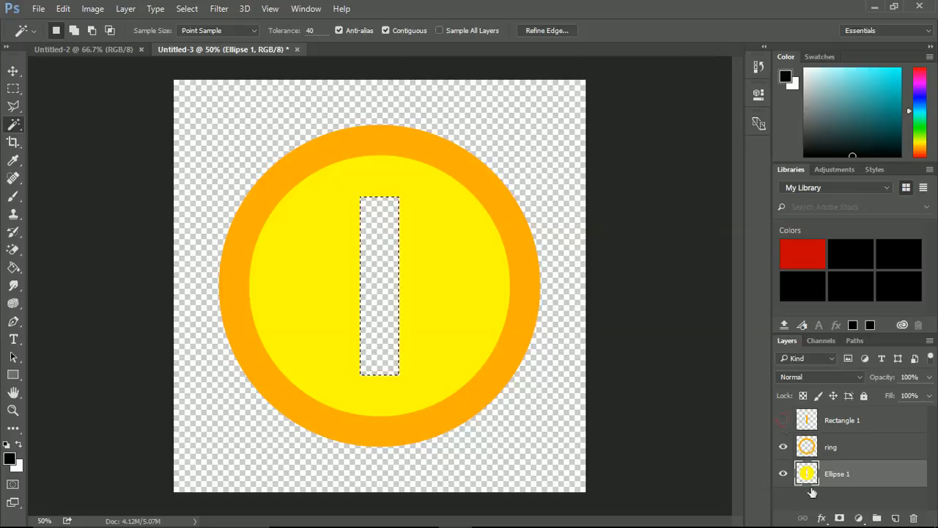
click(830, 501)
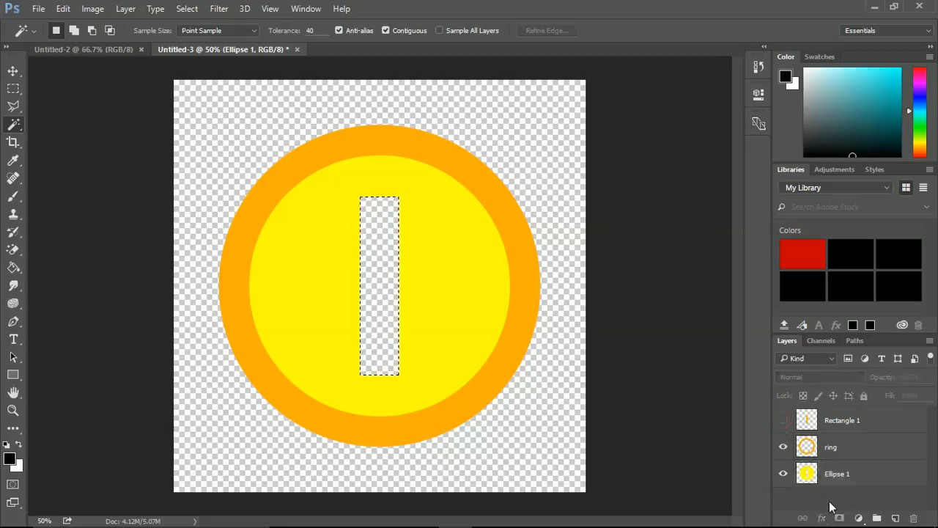
click(13, 88)
click(496, 294)
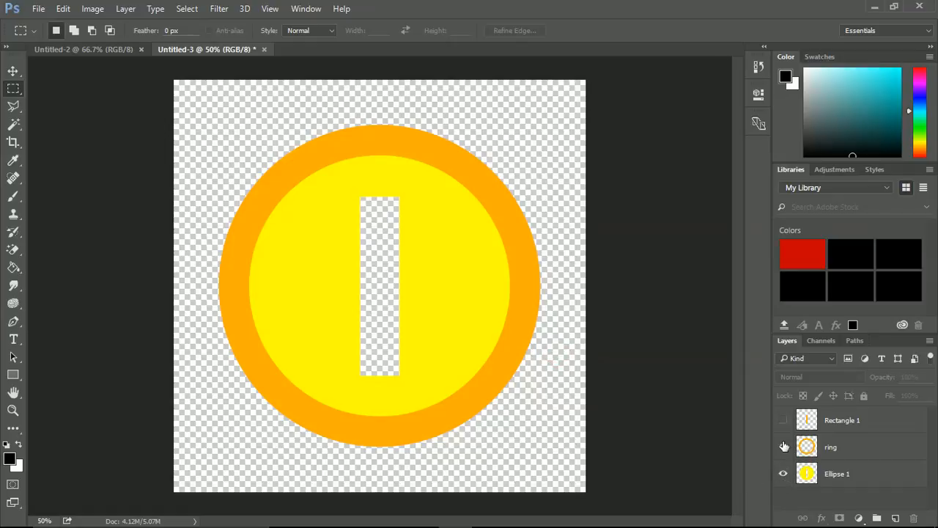
Show the Rectangle 1 layer and enlarge its orange rectangle slightly, to 102.63% width and 103.27% height, to overlap the cut-out's edges.
click(784, 420)
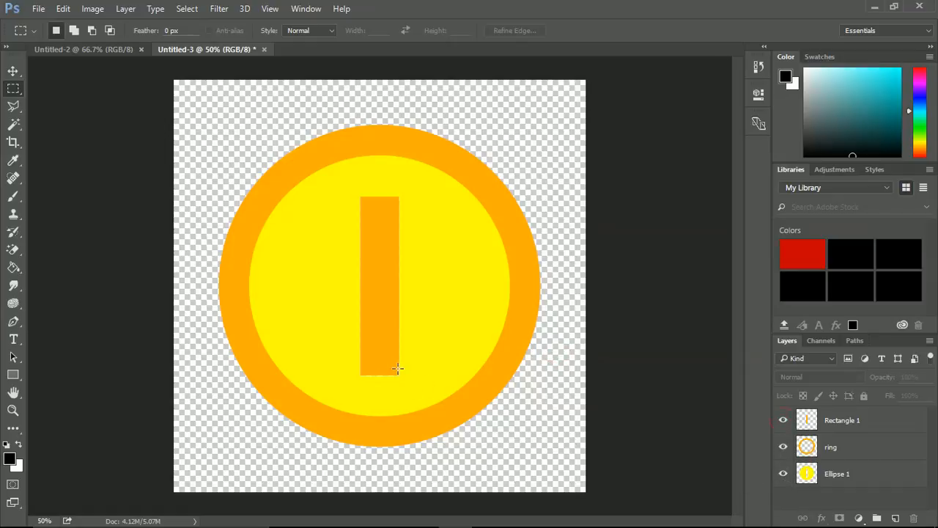
scroll(375, 331, up, 5)
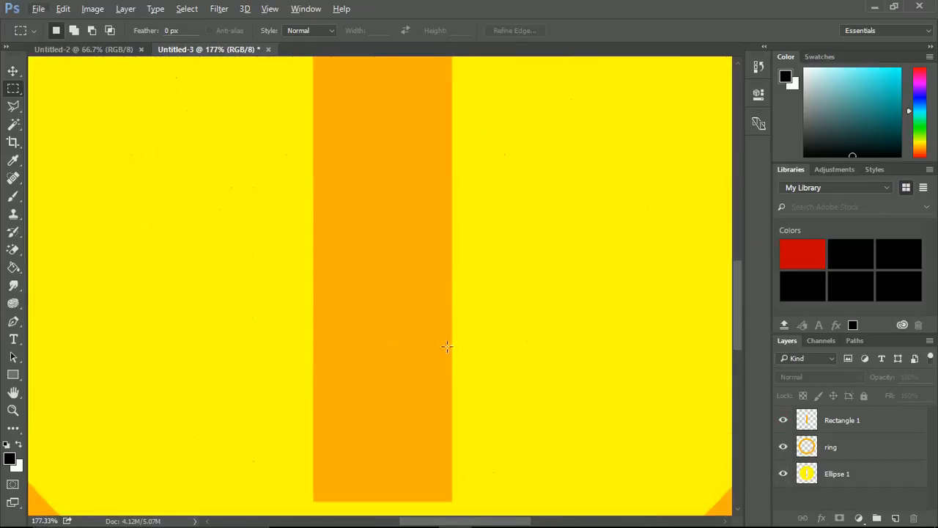
scroll(451, 323, down, 5)
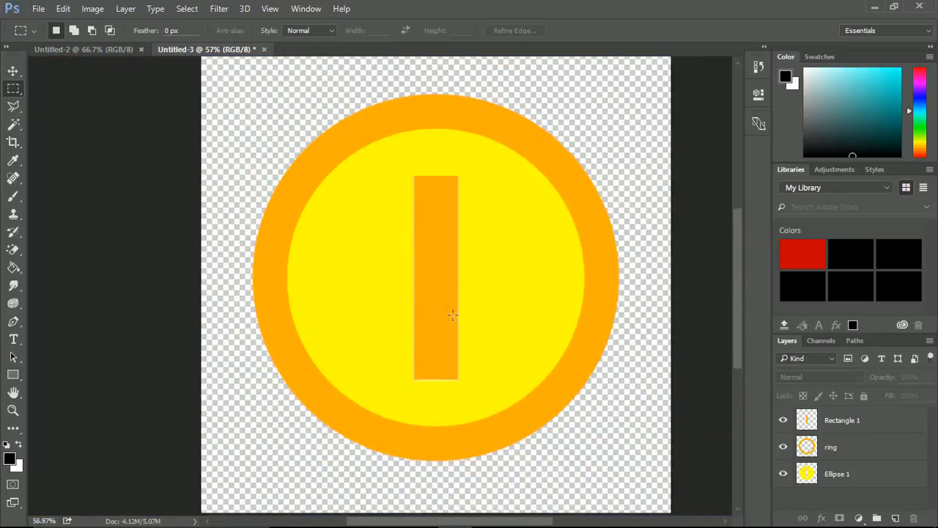
scroll(586, 314, down, 1)
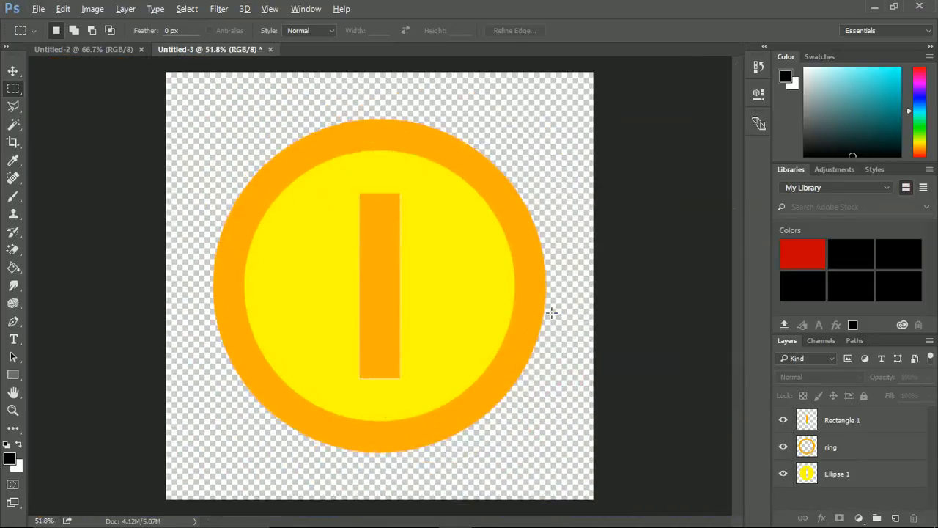
click(807, 420)
key(ctrl+t)
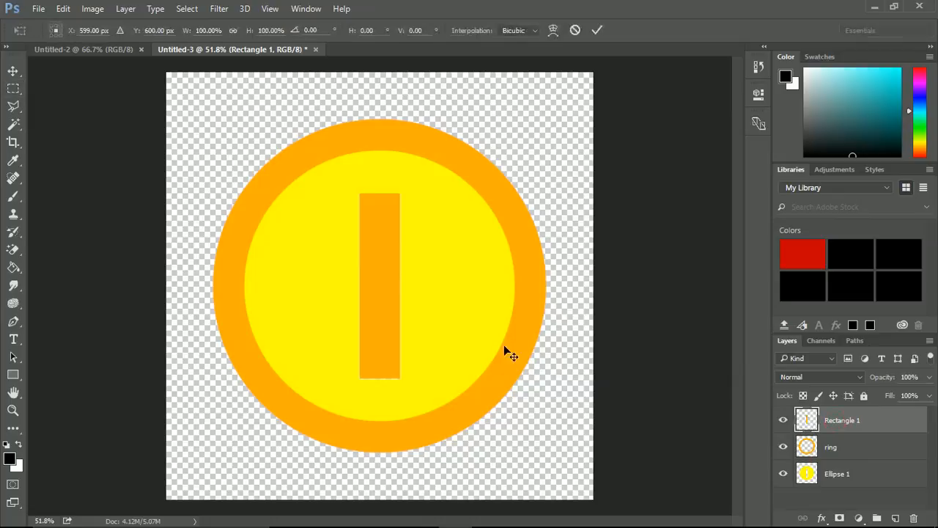
drag(358, 192, 358, 190)
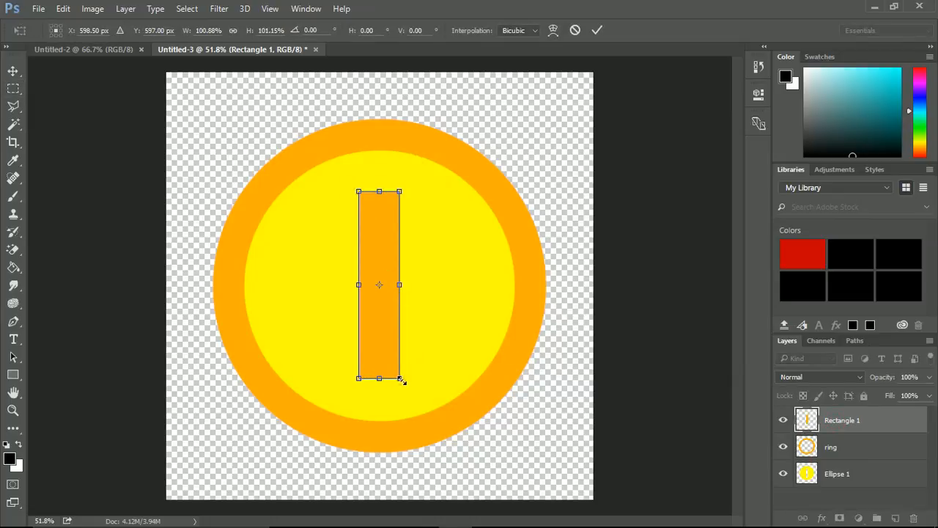
drag(402, 380, 400, 381)
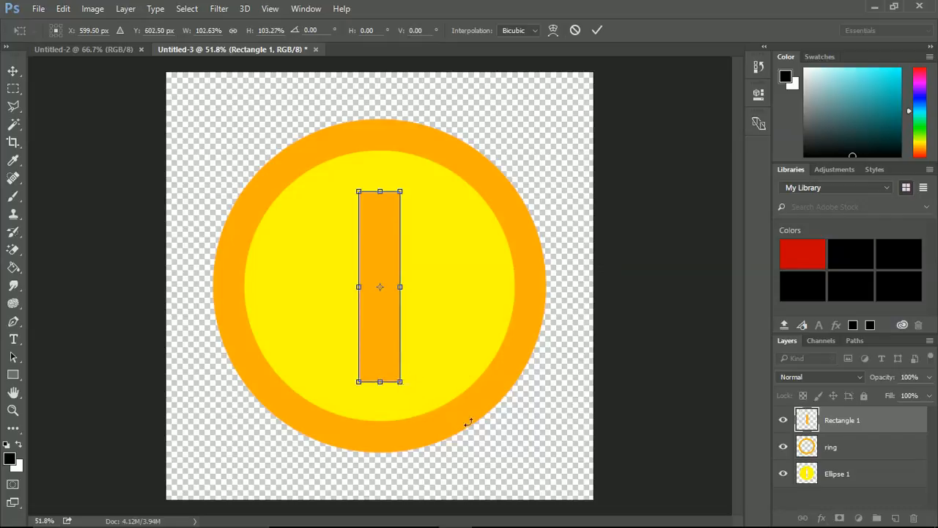
key(m)
Move the Rectangle 1 layer to the bottom of the layer stack, beneath Ellipse 1.
click(814, 499)
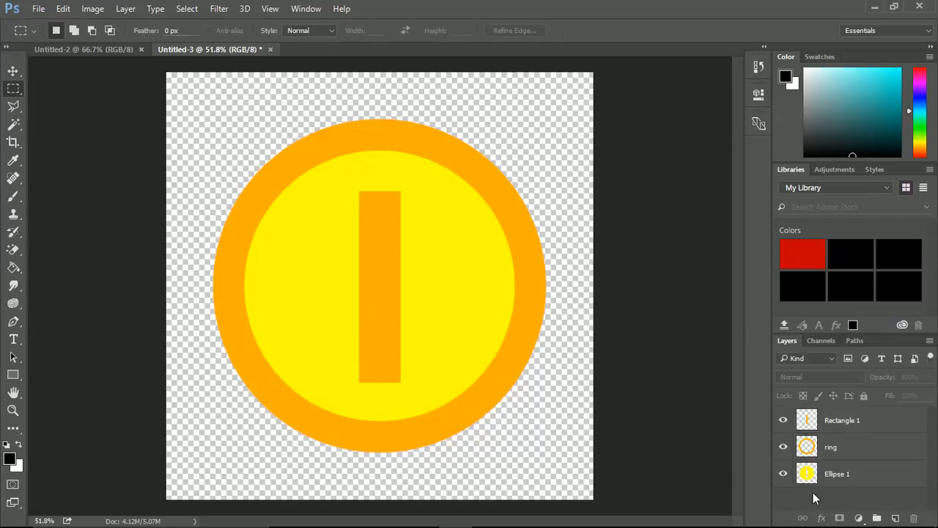
drag(835, 418, 846, 490)
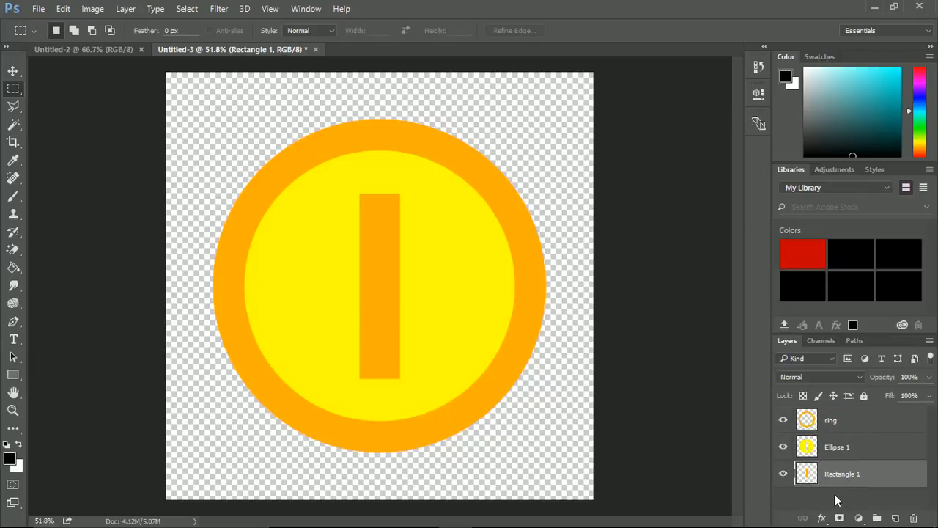
click(833, 502)
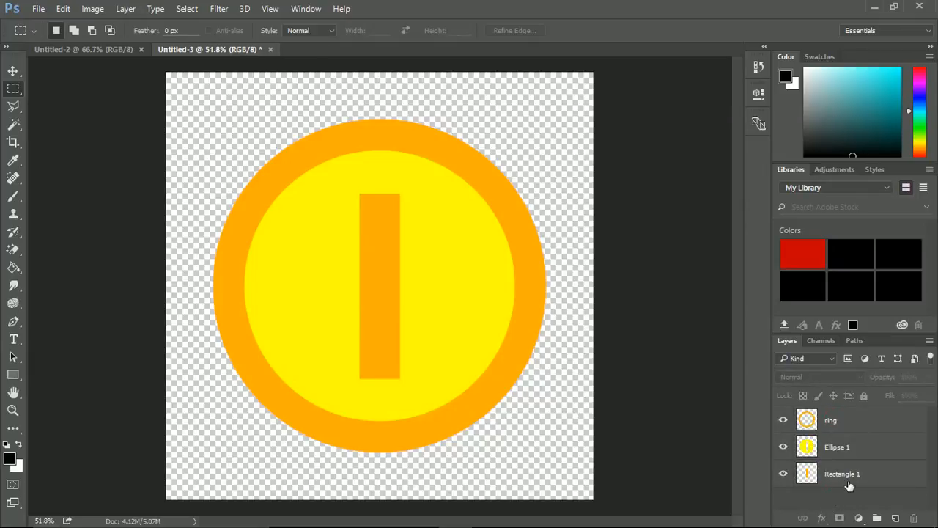
Create a 3D extrusion from the ring layer in the 3D workspace and set its extrusion depth to 7.05 cm.
click(835, 422)
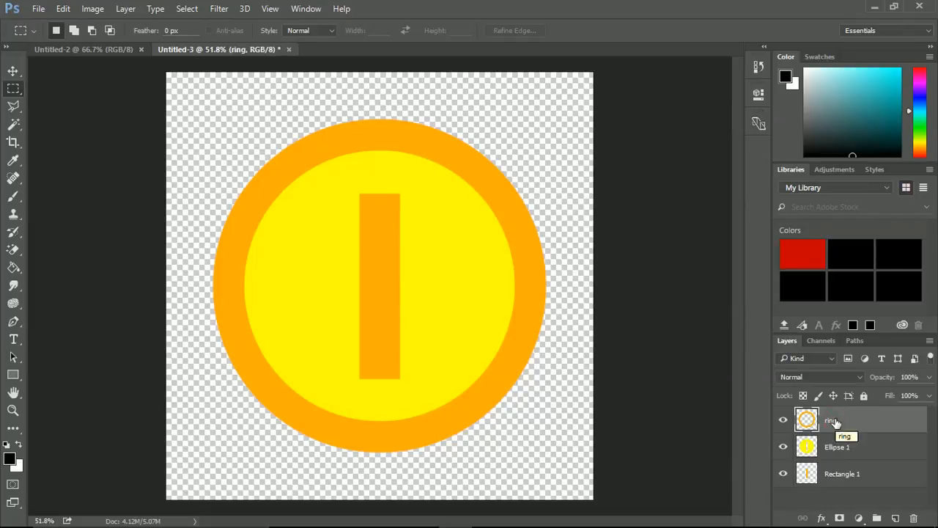
right_click(875, 424)
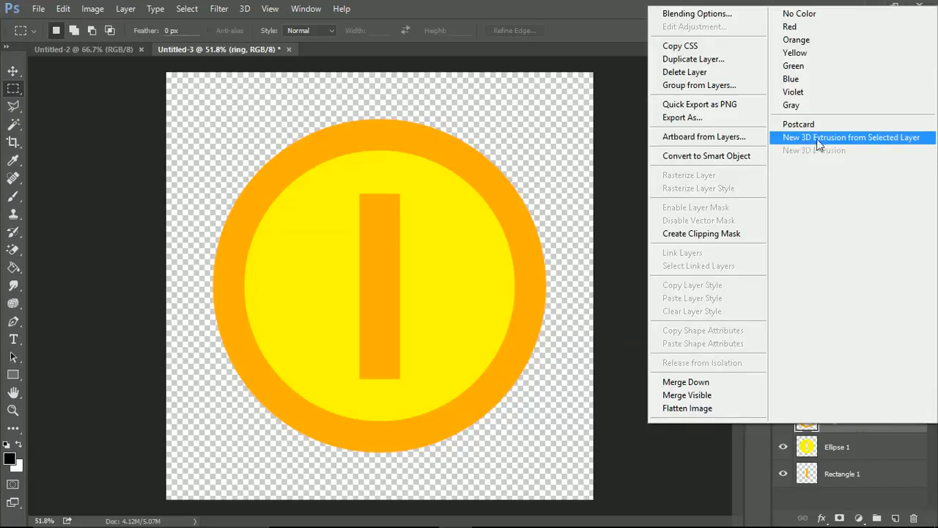
click(852, 137)
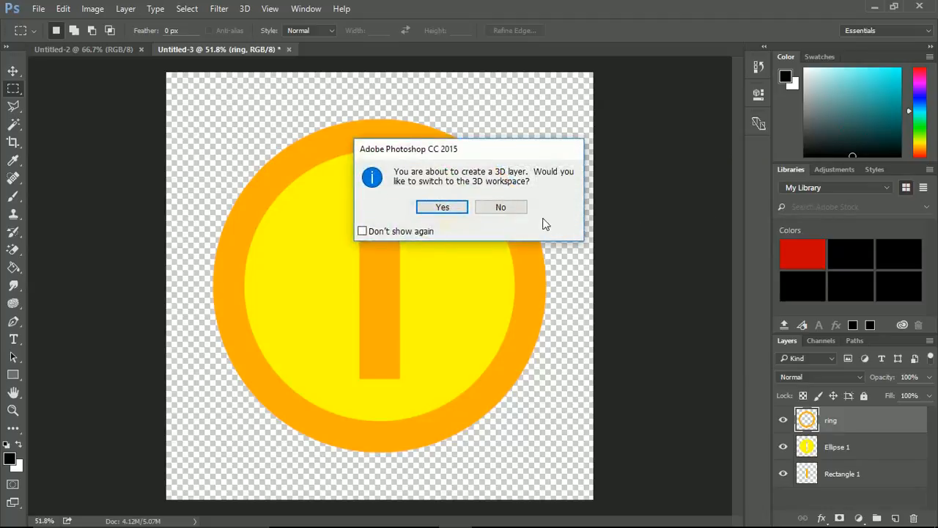
click(444, 208)
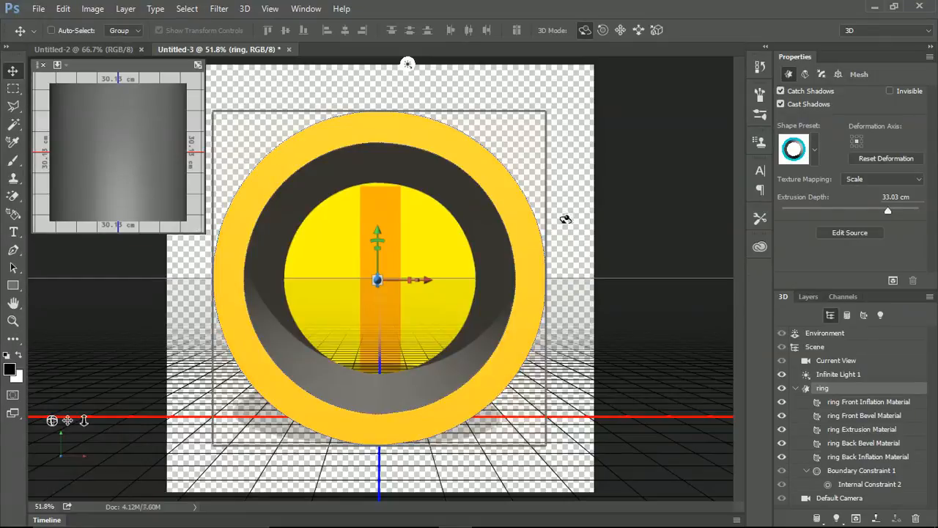
drag(889, 215, 862, 214)
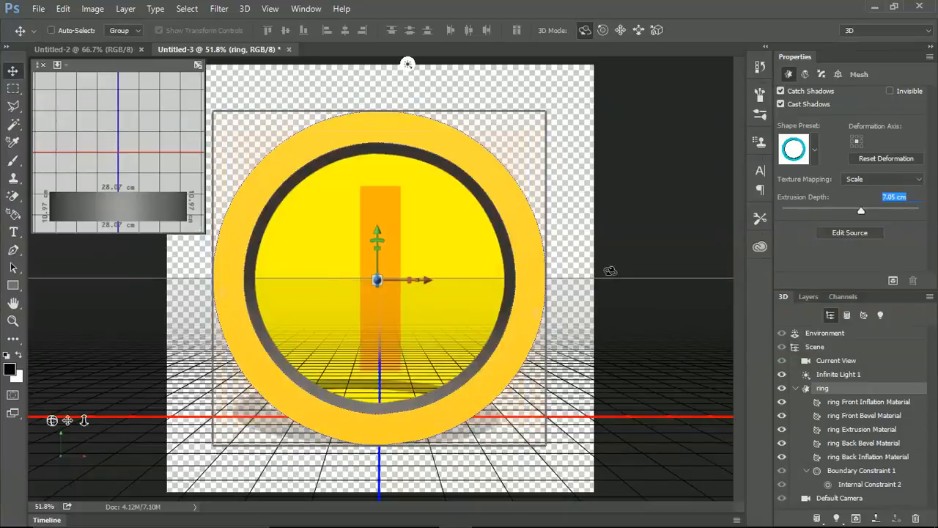
Try rotating the 3D ring with an extrusion depth of 33.02 cm, and undo both changes.
drag(556, 290, 536, 311)
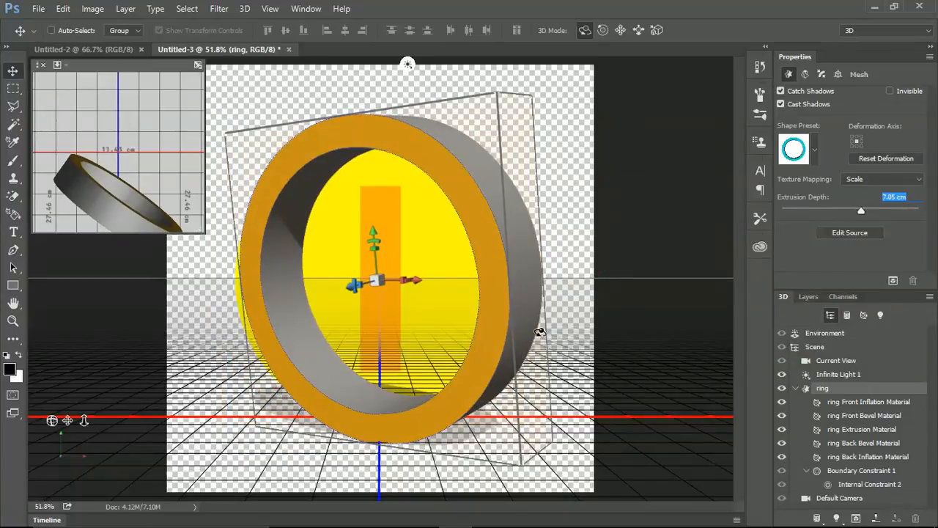
drag(861, 212, 888, 212)
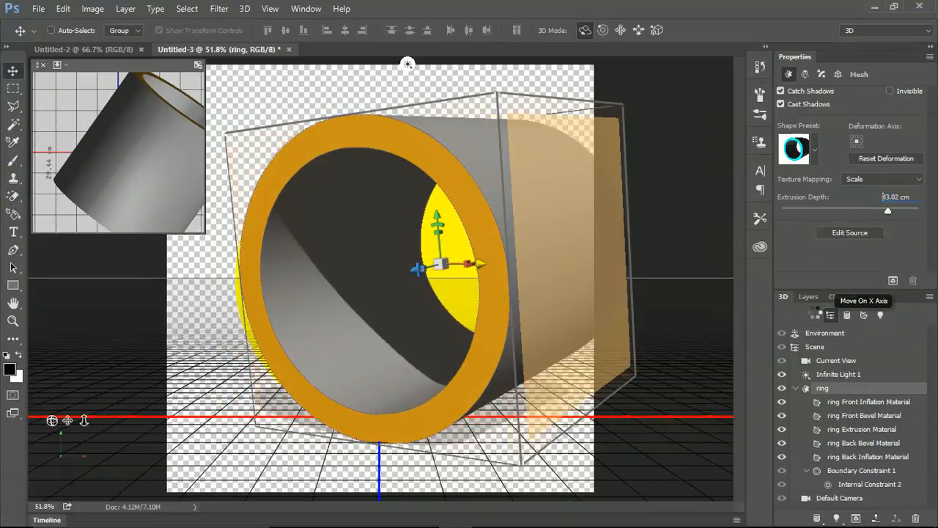
key(ctrl+z)
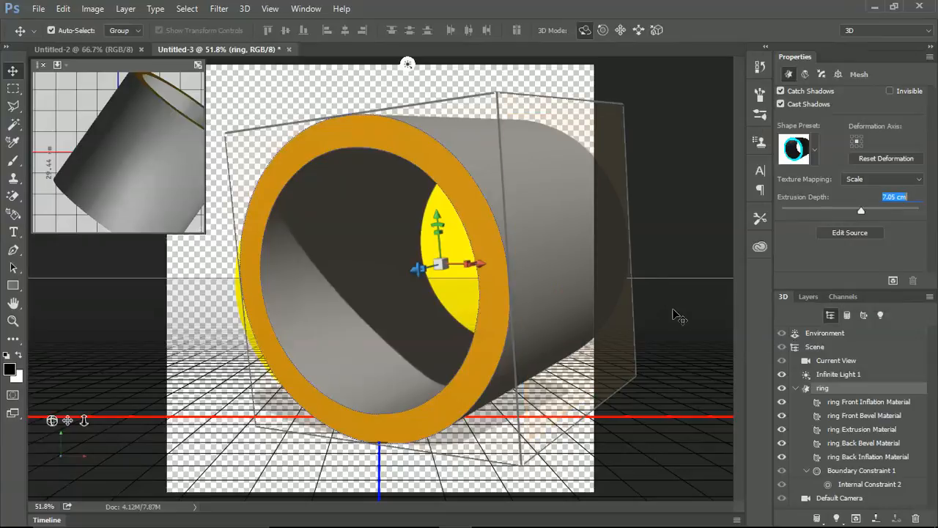
key(ctrl+z)
key(ctrl+z)
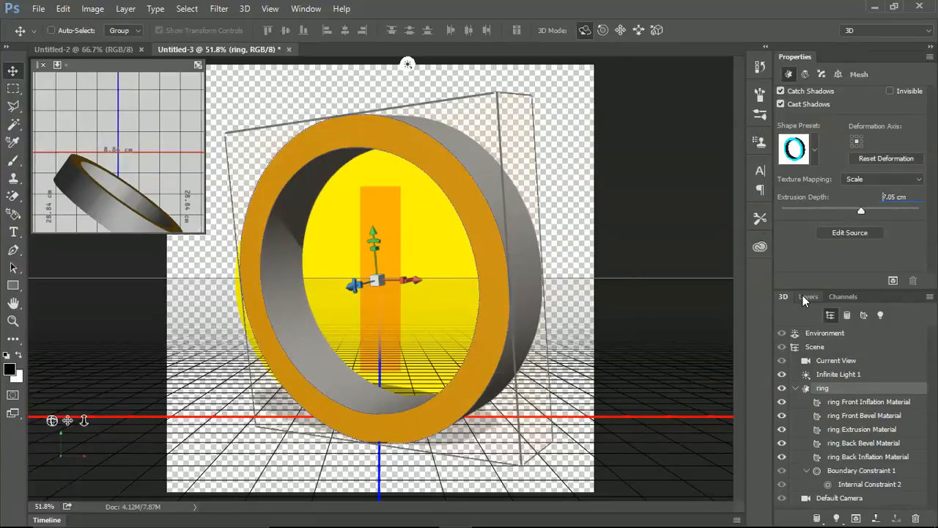
key(ctrl+z)
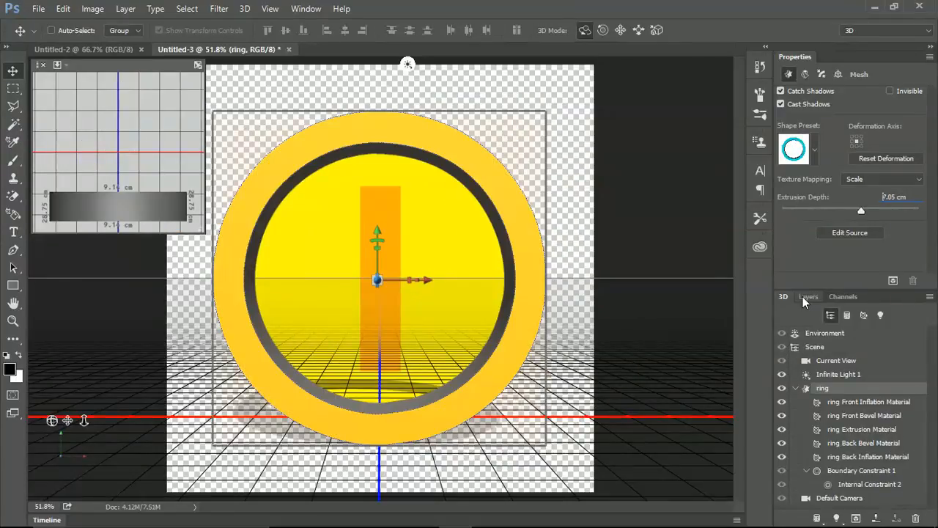
Create a 3D extrusion from the Ellipse 1 layer and set its extrusion depth to 2.20 cm.
click(804, 296)
click(848, 456)
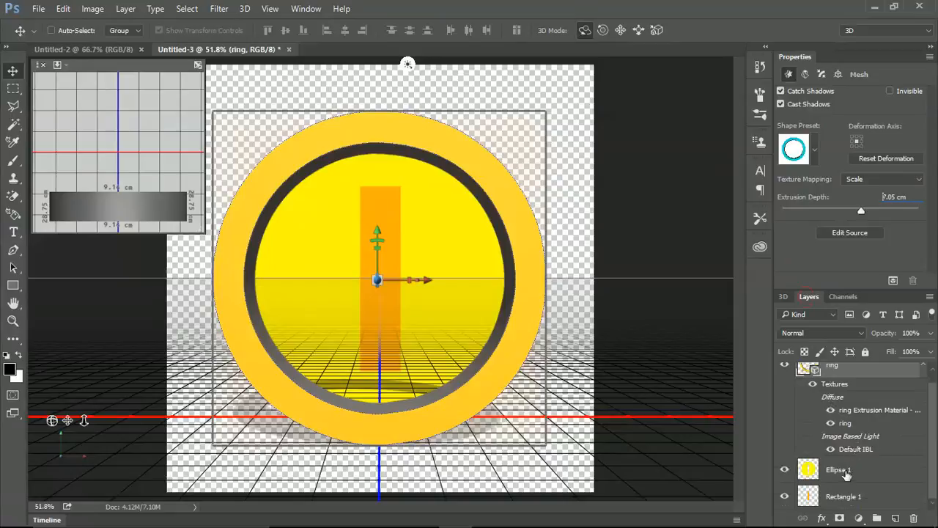
right_click(846, 470)
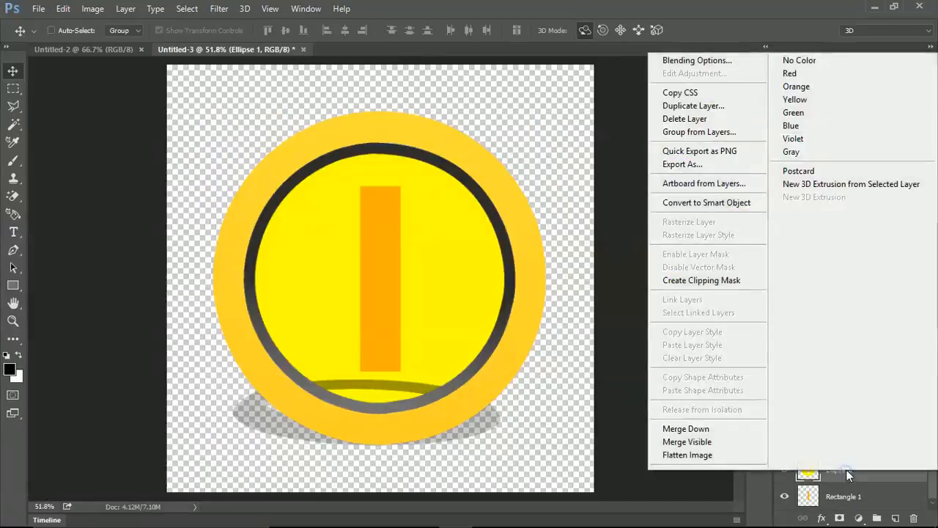
click(815, 184)
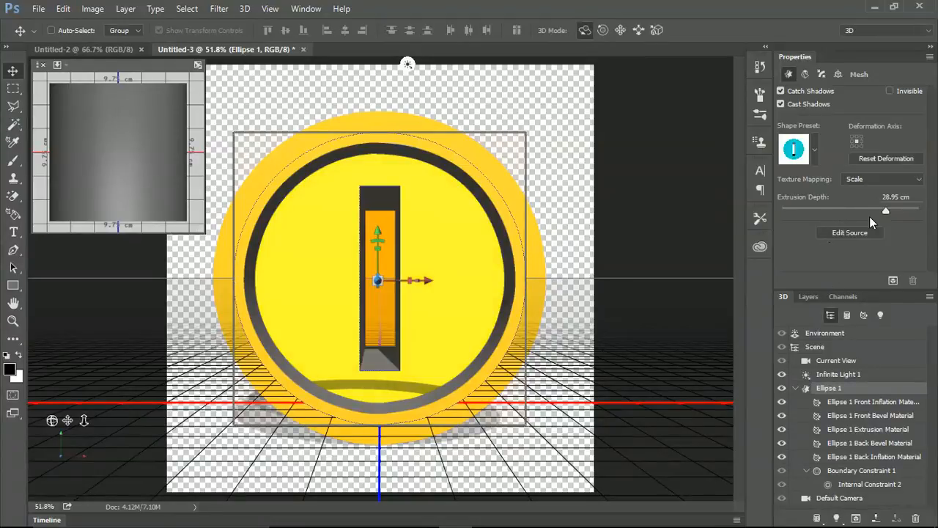
drag(884, 213, 855, 213)
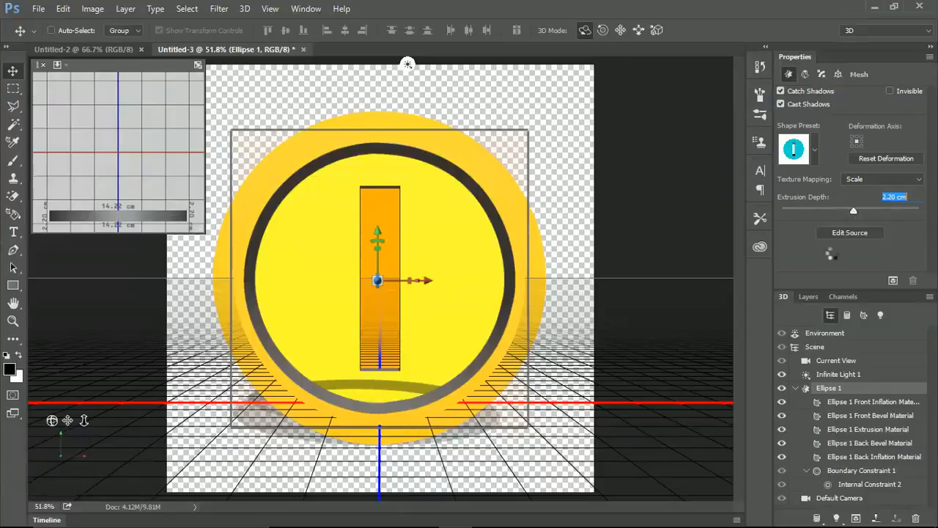
Create a 3D extrusion from the Rectangle 1 layer and set its extrusion depth to 1.32 cm.
click(810, 296)
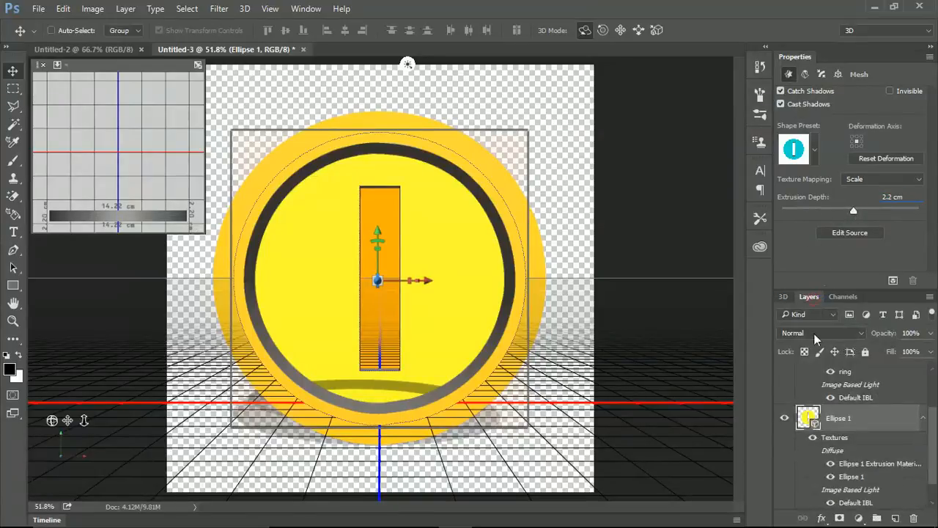
scroll(833, 423, down, 2)
click(851, 499)
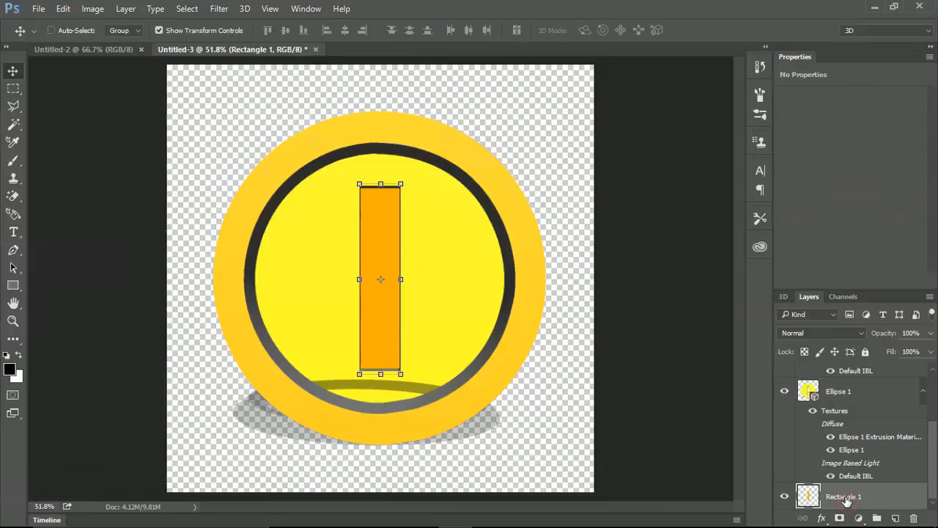
right_click(850, 497)
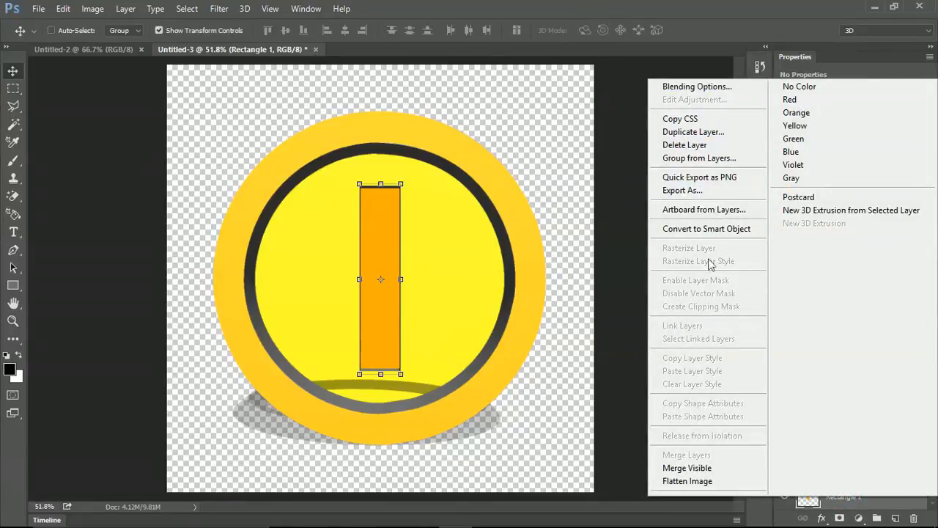
click(797, 210)
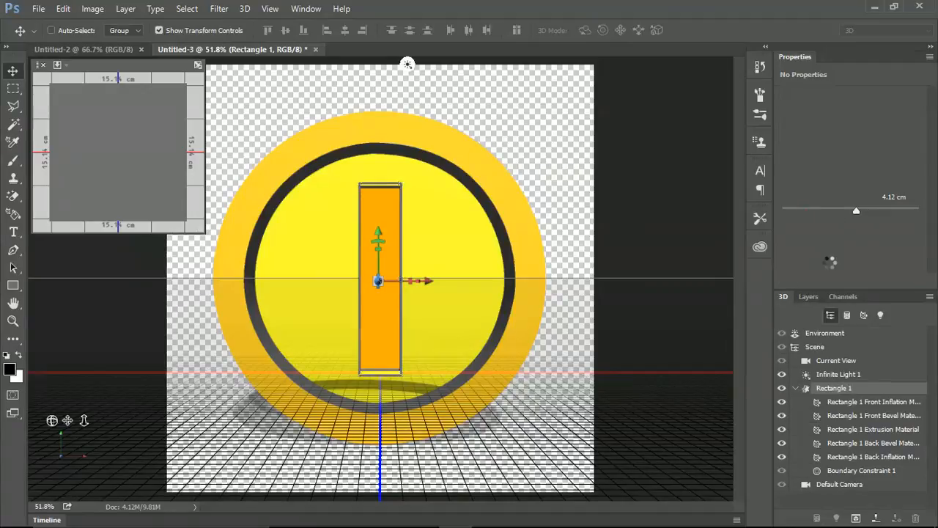
drag(856, 211, 852, 212)
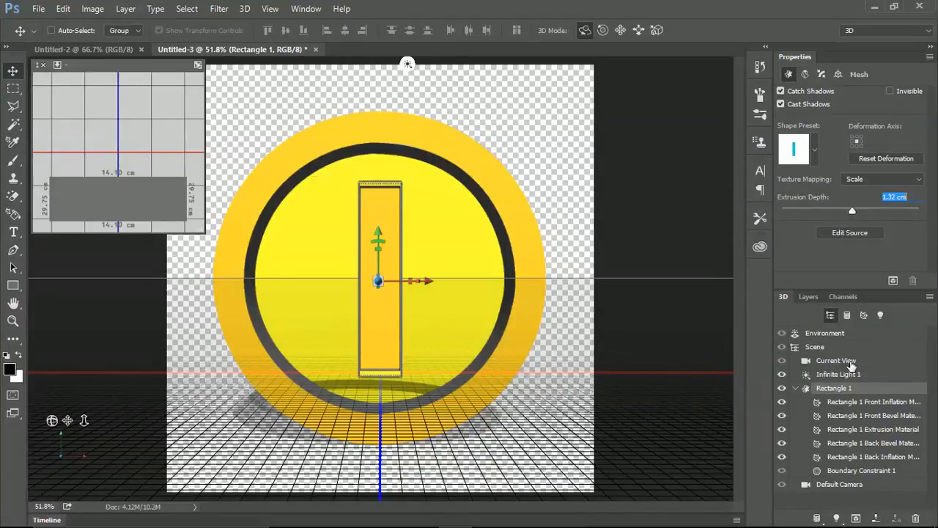
Examine the extruded rectangle from another camera angle, restore the default camera view, and reselect the Rectangle 1 mesh.
click(808, 298)
scroll(843, 448, up, 3)
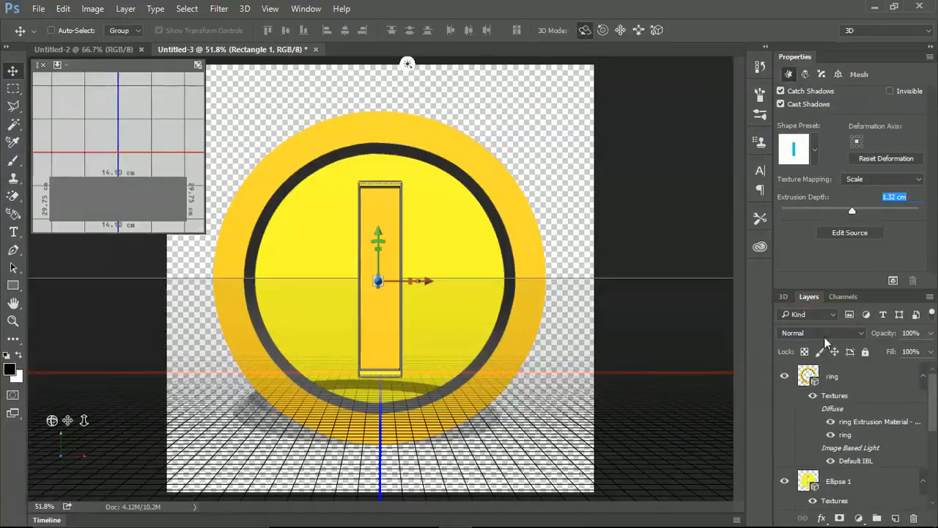
click(784, 297)
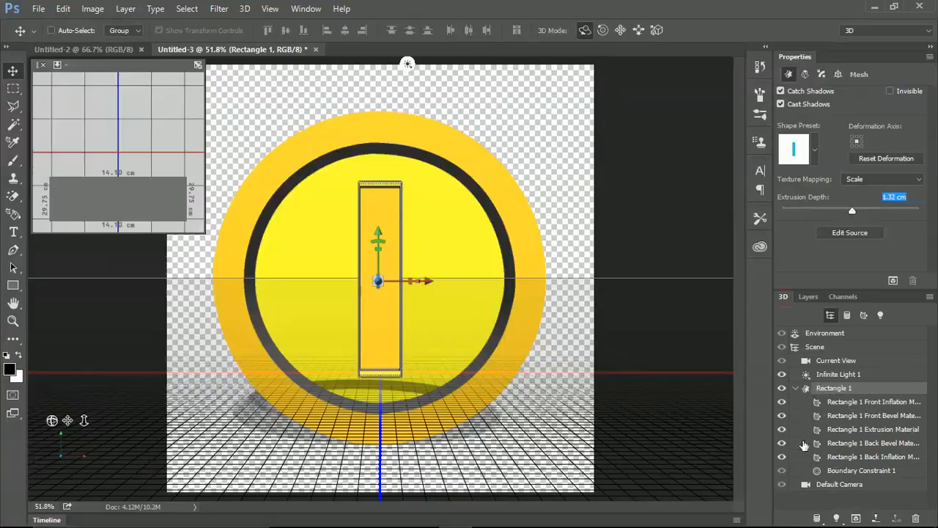
click(822, 363)
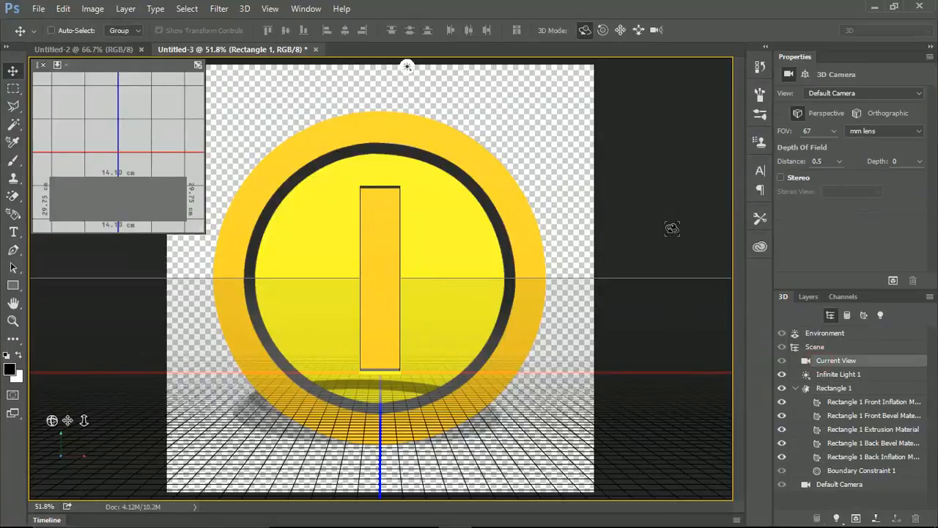
drag(672, 230, 517, 301)
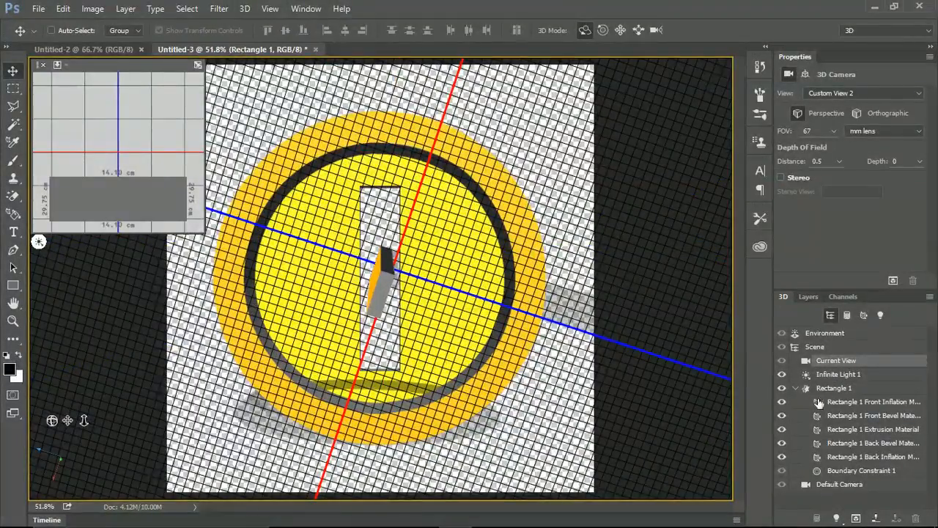
click(836, 484)
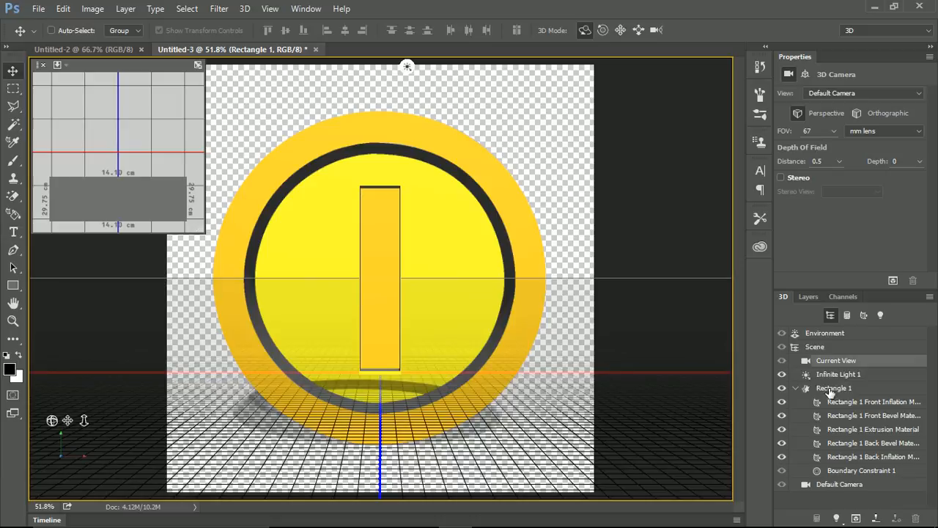
click(829, 390)
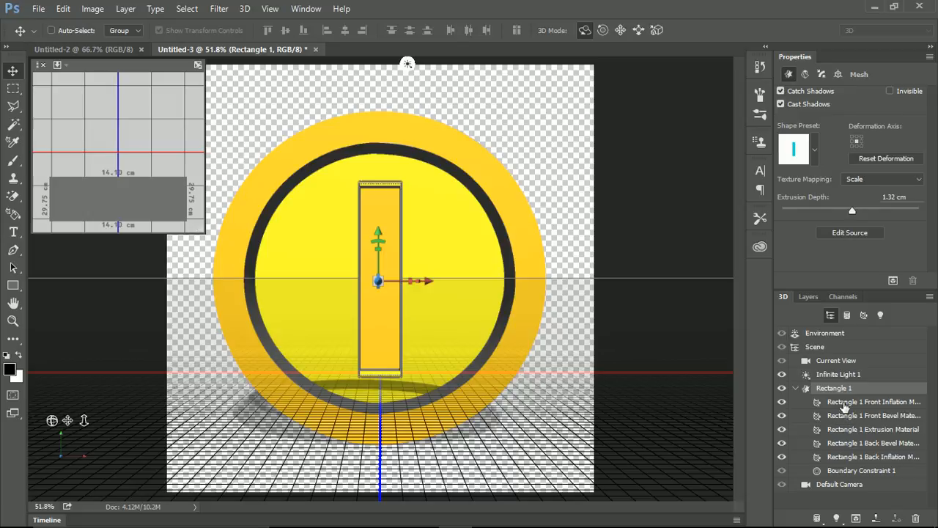
Review the cap settings of the Rectangle 1 mesh and its front, bevel and extrusion materials.
click(822, 74)
click(827, 95)
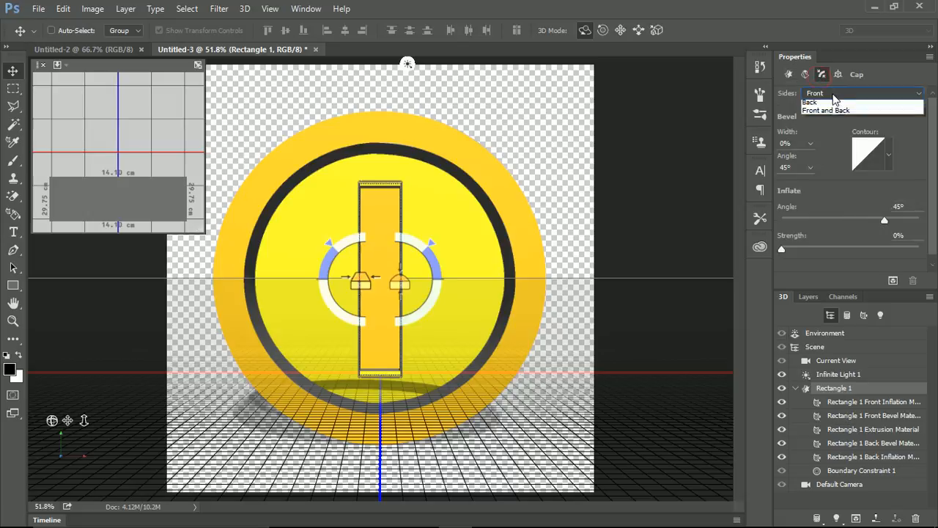
click(814, 98)
click(789, 74)
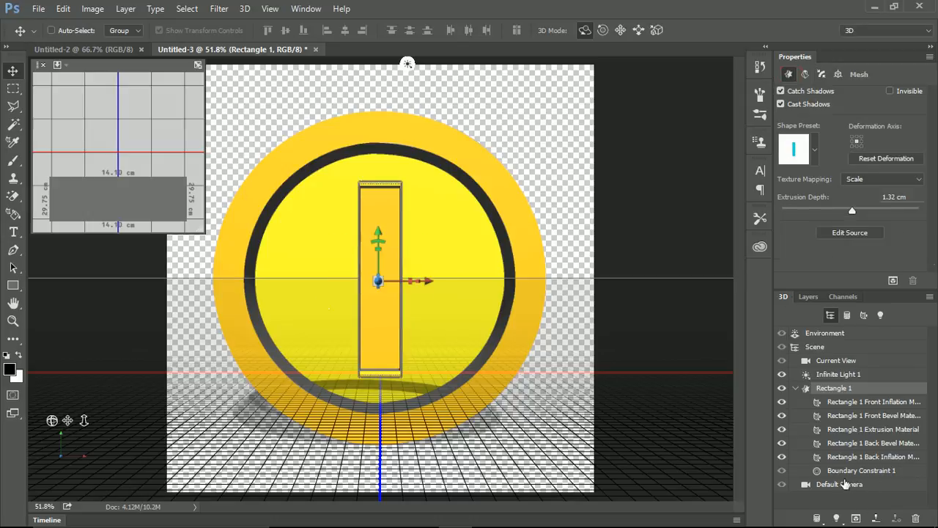
click(853, 405)
click(852, 417)
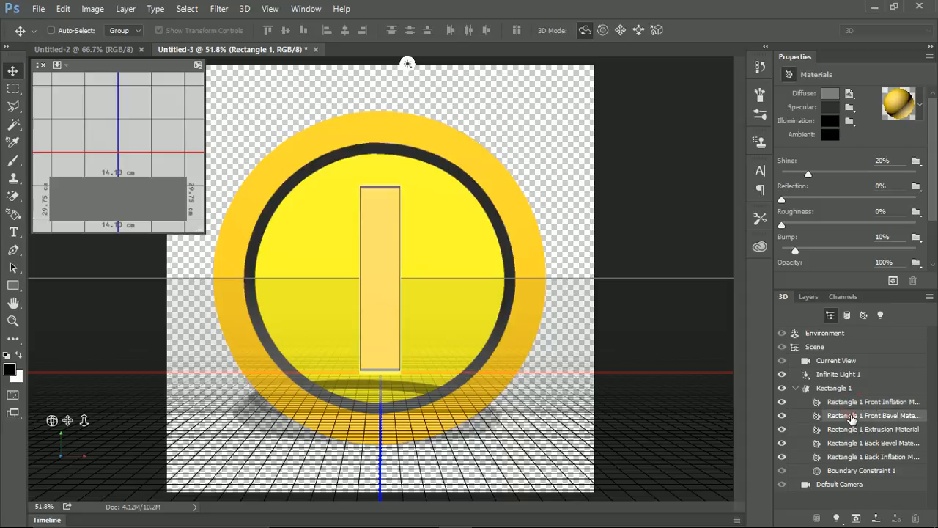
click(855, 430)
click(855, 444)
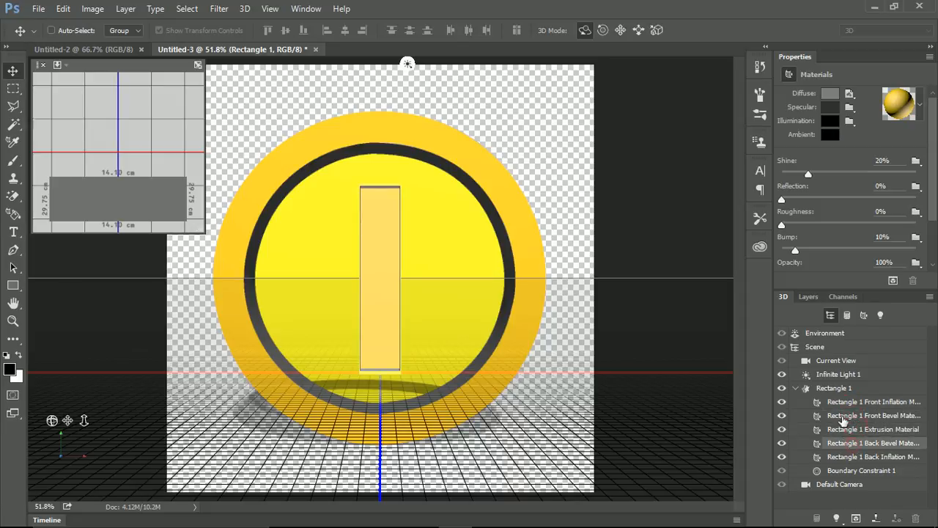
click(838, 403)
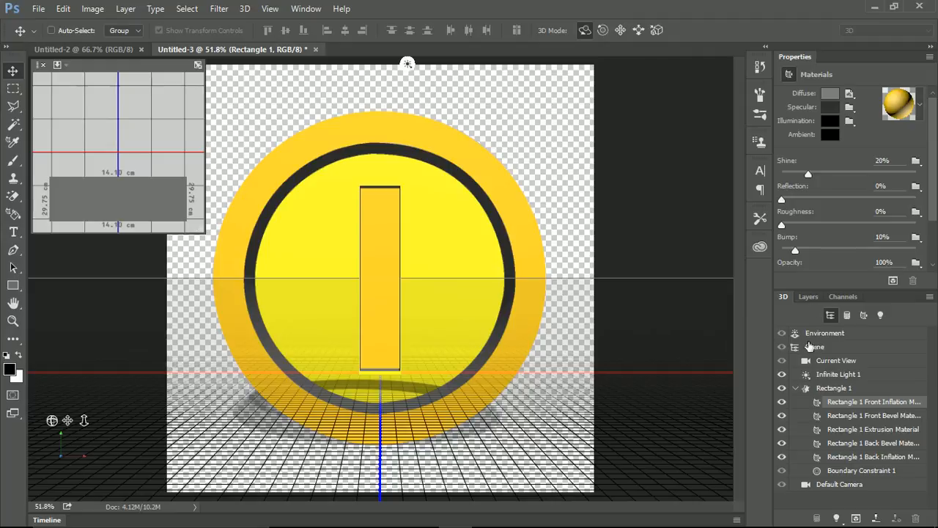
Orbit the current view to inspect the rectangle's depth against the coin, and restore the default camera view.
click(827, 360)
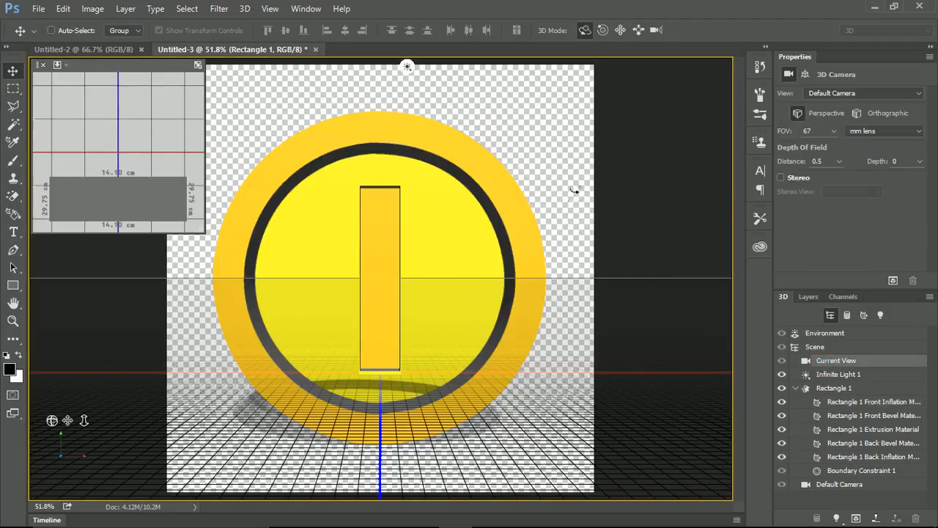
drag(578, 189, 431, 271)
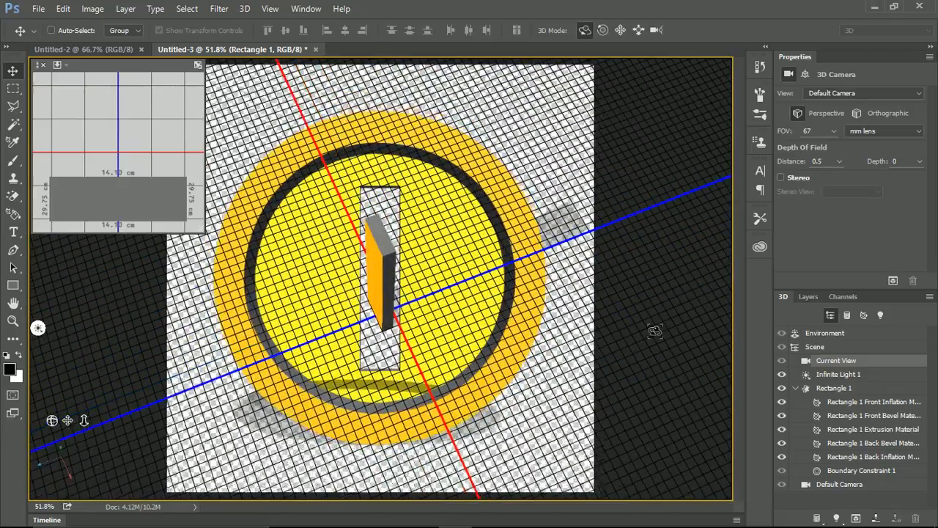
click(839, 485)
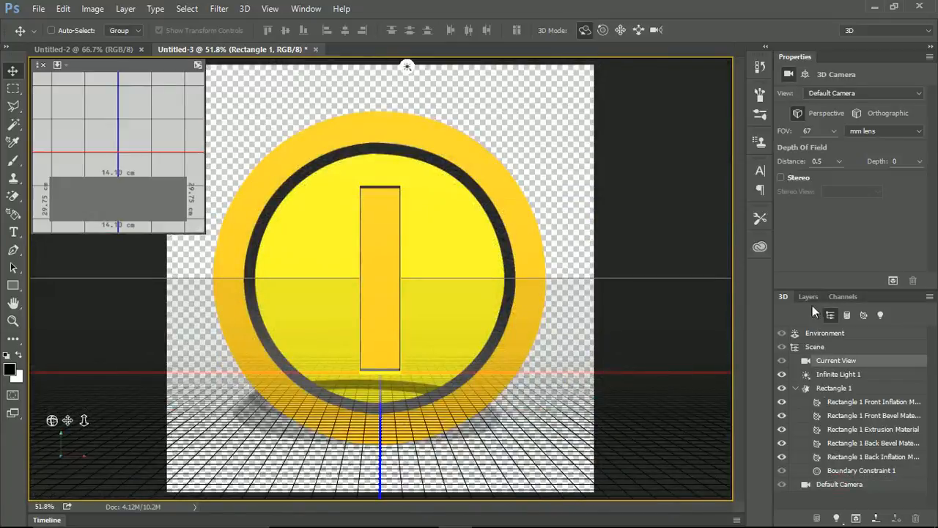
Merge the ring, Ellipse 1 and Rectangle 1 3D layers into a single 3D layer.
click(808, 296)
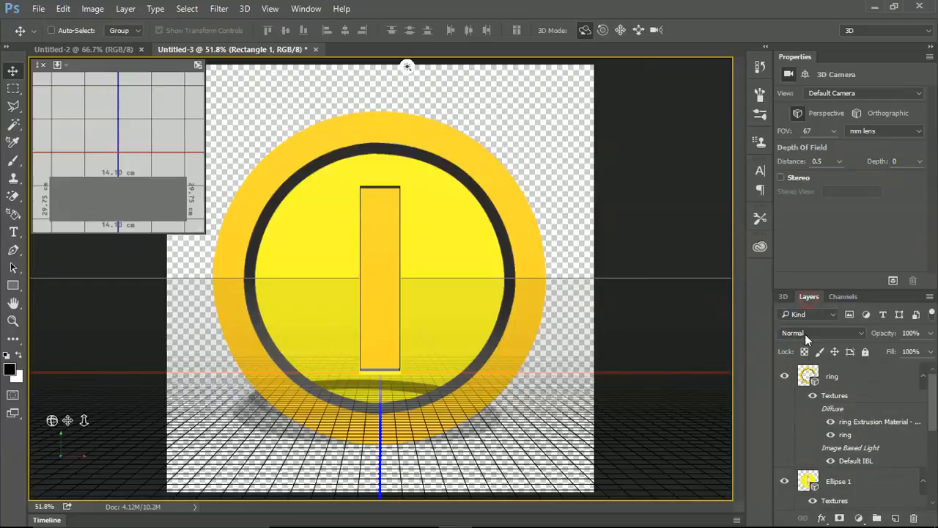
scroll(845, 407, down, 5)
scroll(847, 407, up, 5)
click(845, 374)
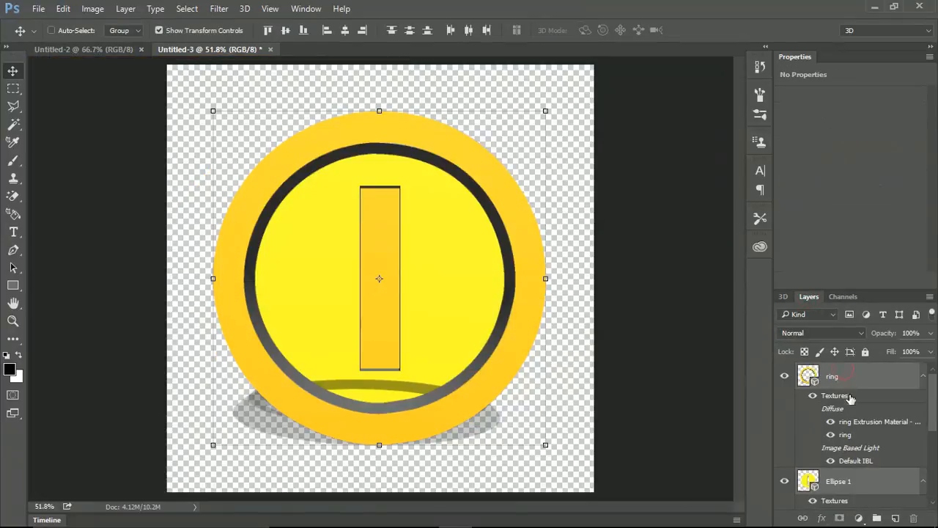
scroll(850, 398, down, 5)
scroll(859, 445, up, 5)
scroll(848, 407, down, 4)
scroll(849, 431, up, 4)
key(ctrl+e)
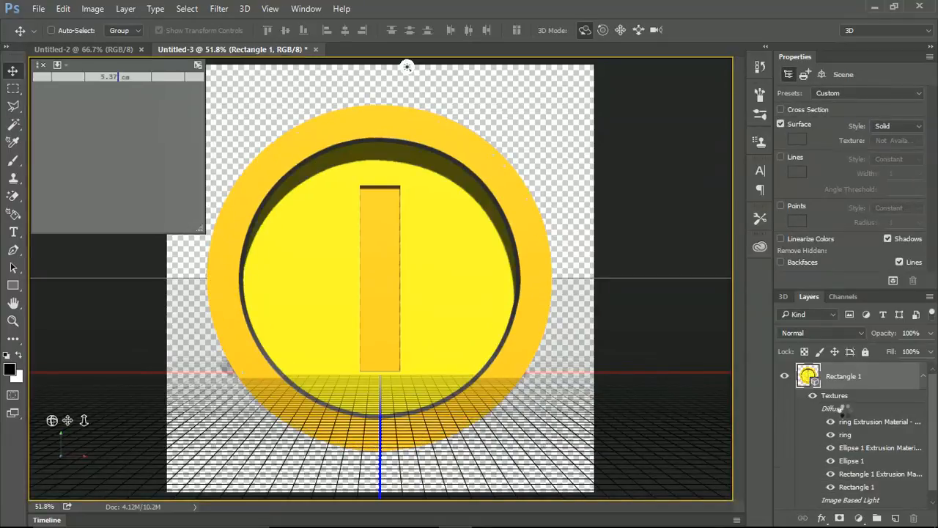
Orbit the current view so the merged coin is seen at an angle with its outer edge exposed.
click(783, 298)
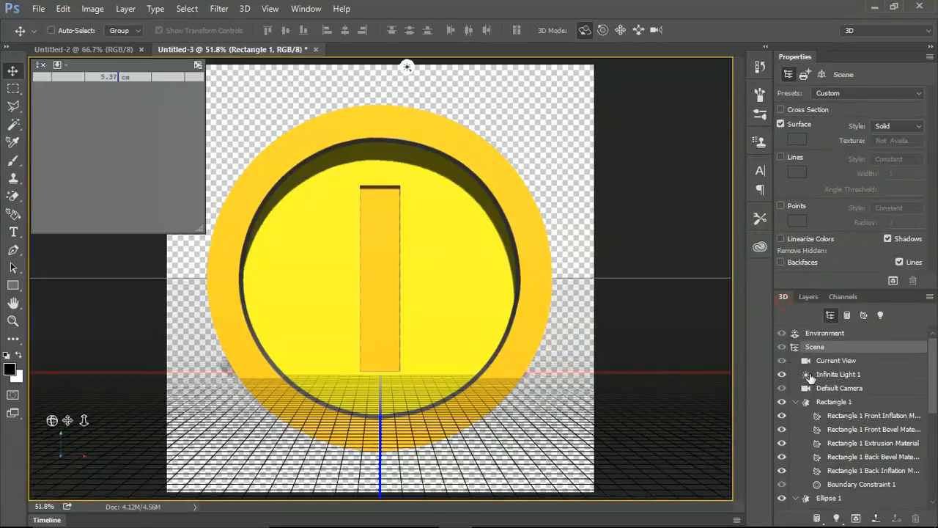
click(832, 362)
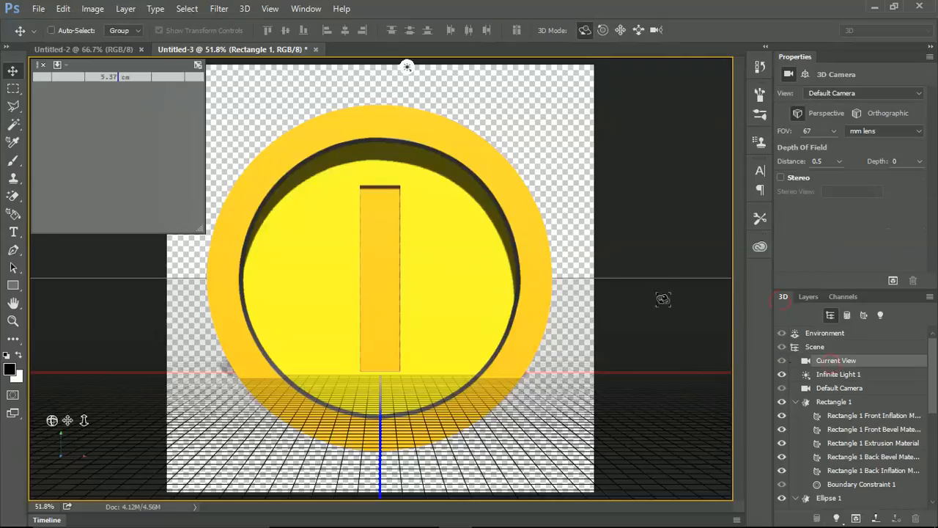
drag(579, 210, 559, 223)
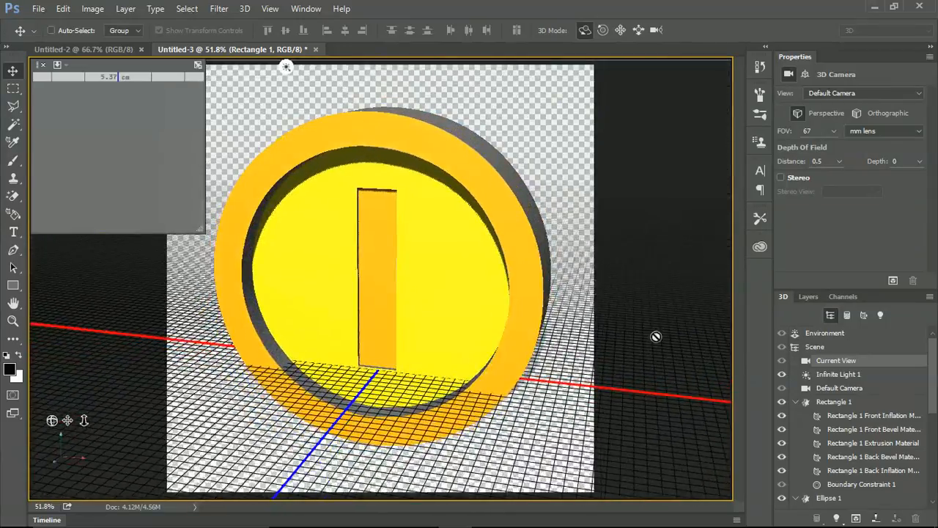
Try rotating the ring mesh separately from the rest of the coin, and undo the rotation.
scroll(859, 455, down, 4)
scroll(846, 459, up, 3)
scroll(833, 446, down, 2)
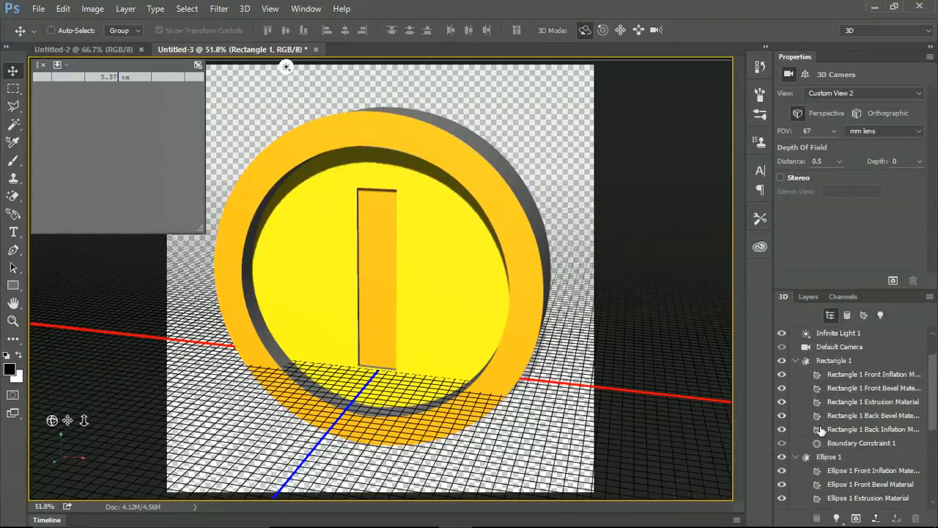
scroll(835, 451, down, 5)
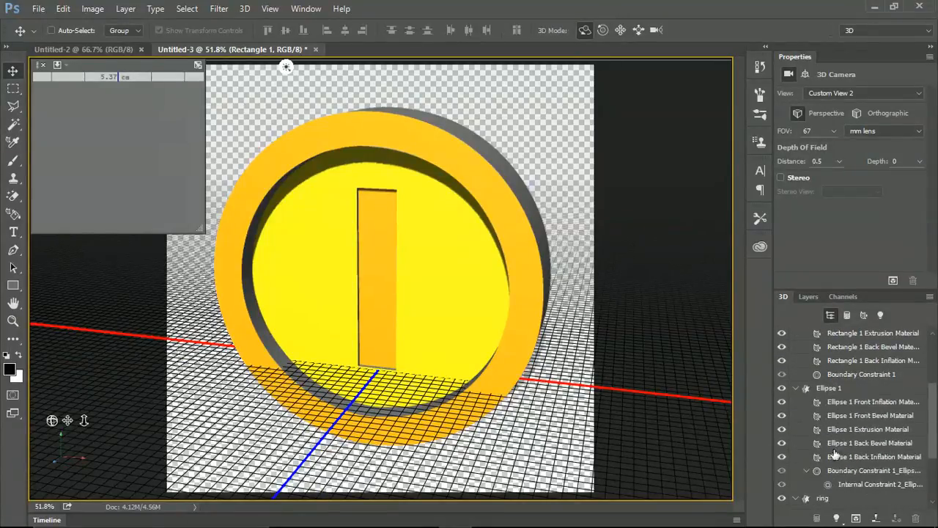
click(824, 498)
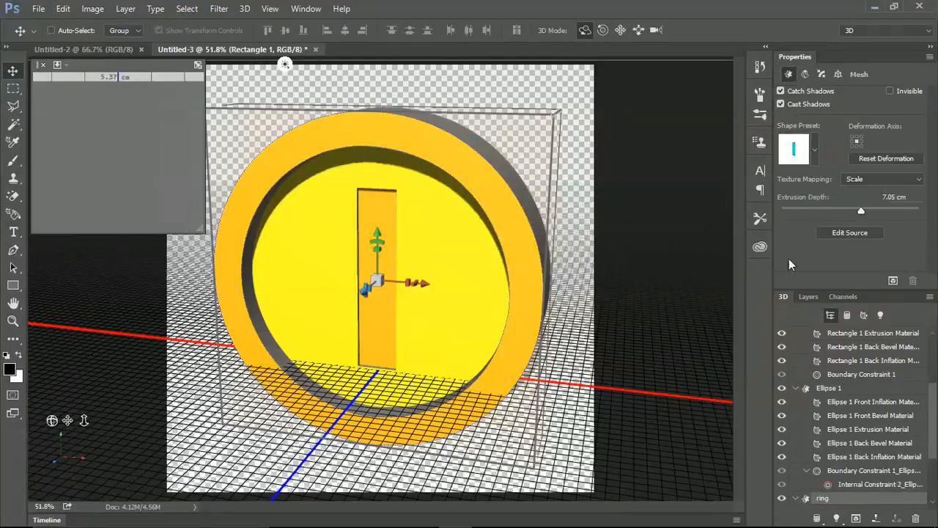
drag(579, 229, 561, 232)
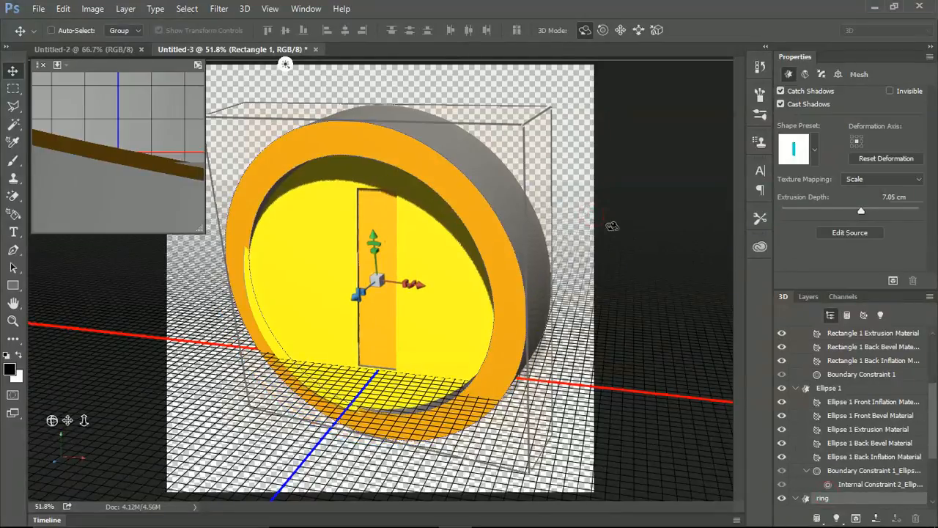
key(ctrl+z)
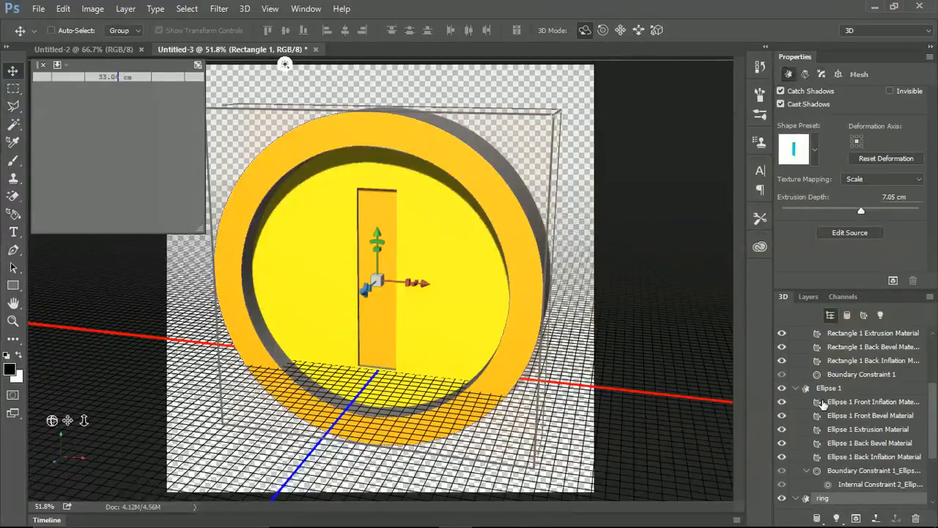
Reduce the ring mesh's extrusion depth to 3.96 cm and move it back along the Z axis around the yellow disc.
scroll(826, 388, up, 3)
click(833, 349)
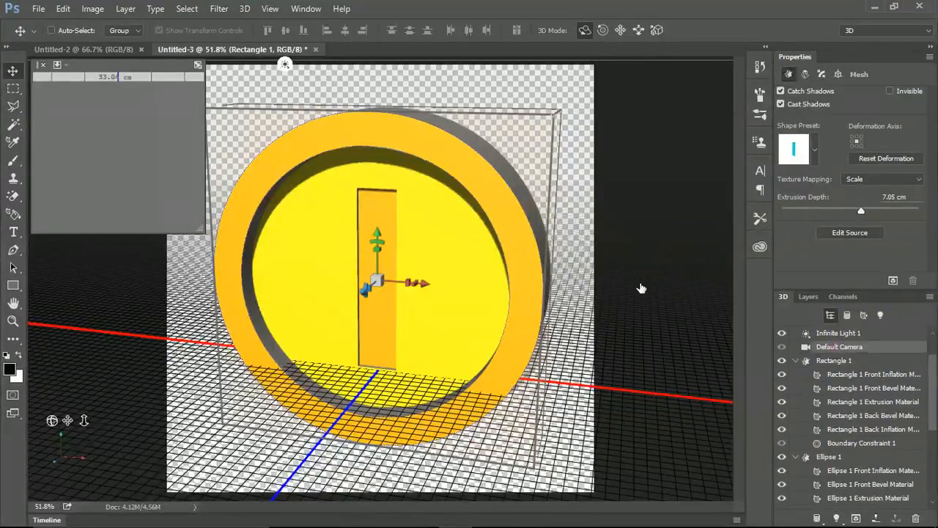
drag(578, 220, 484, 229)
scroll(863, 447, down, 5)
click(834, 458)
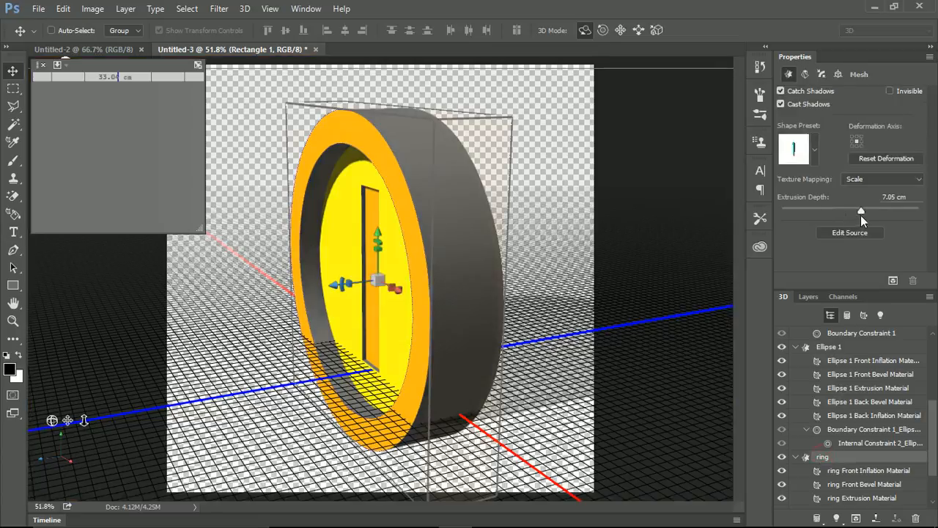
drag(859, 213, 854, 213)
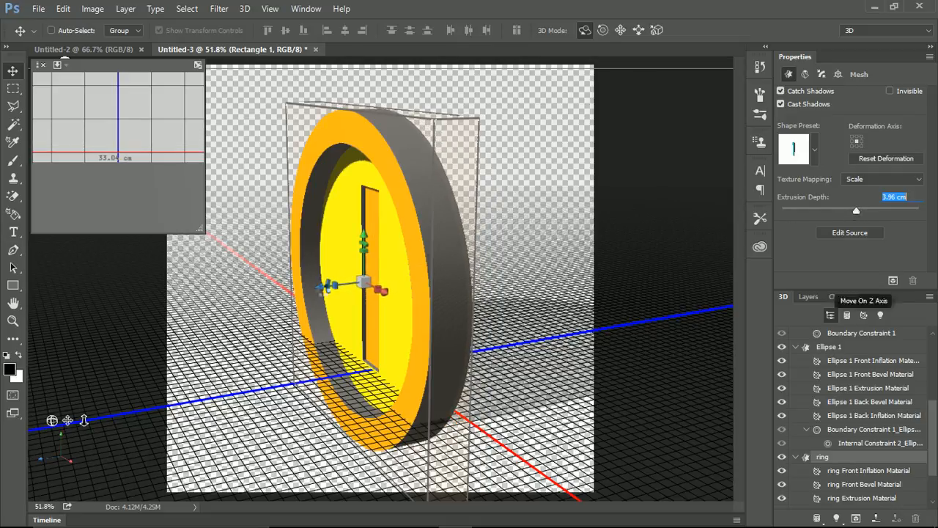
drag(320, 286, 337, 285)
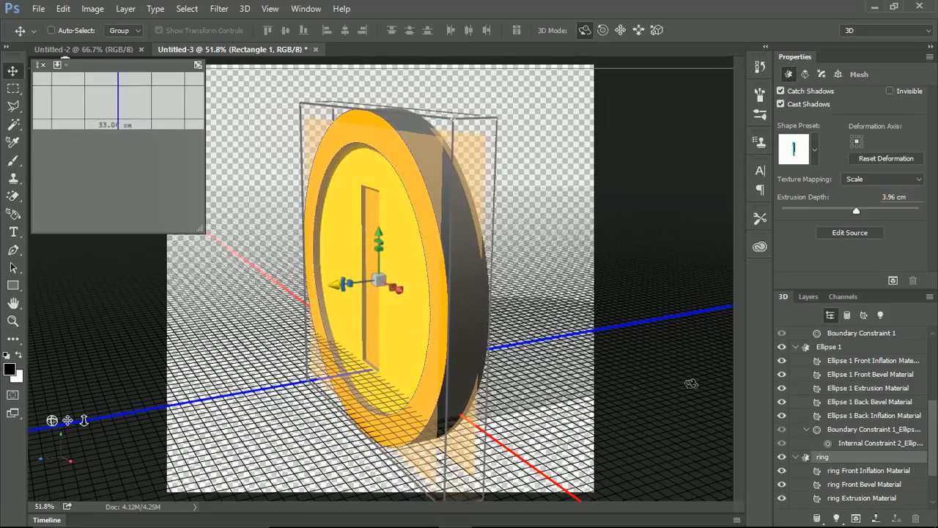
Orbit the current view to check the coin's thickness and part alignment, ending on an angled front view.
scroll(844, 410, up, 3)
scroll(832, 387, up, 2)
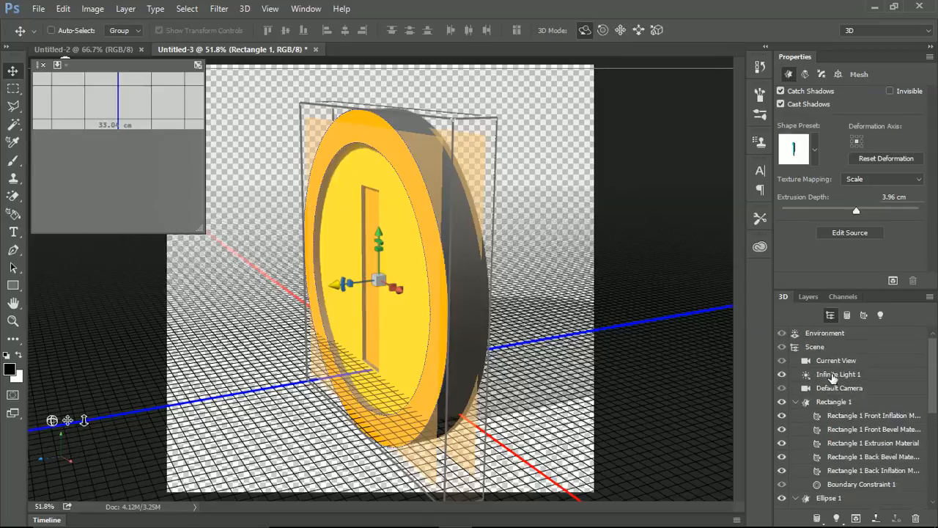
click(836, 360)
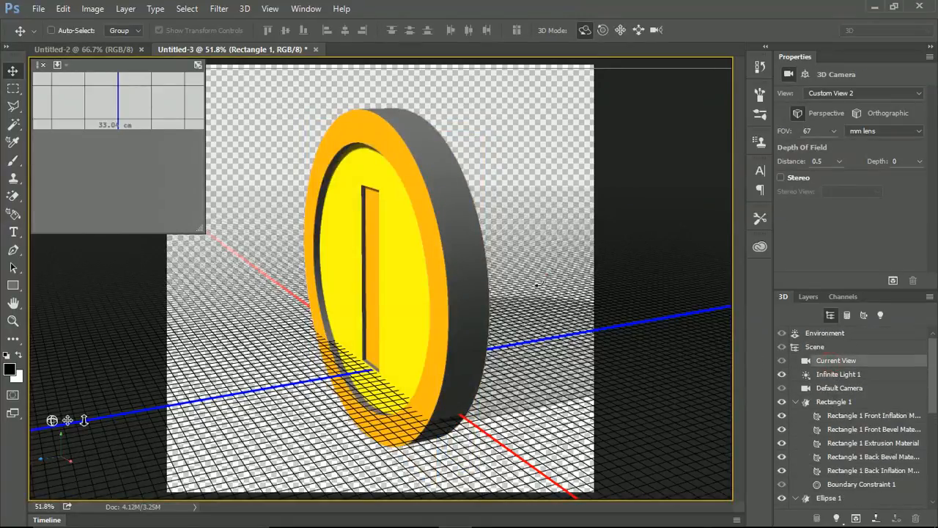
drag(528, 296, 549, 262)
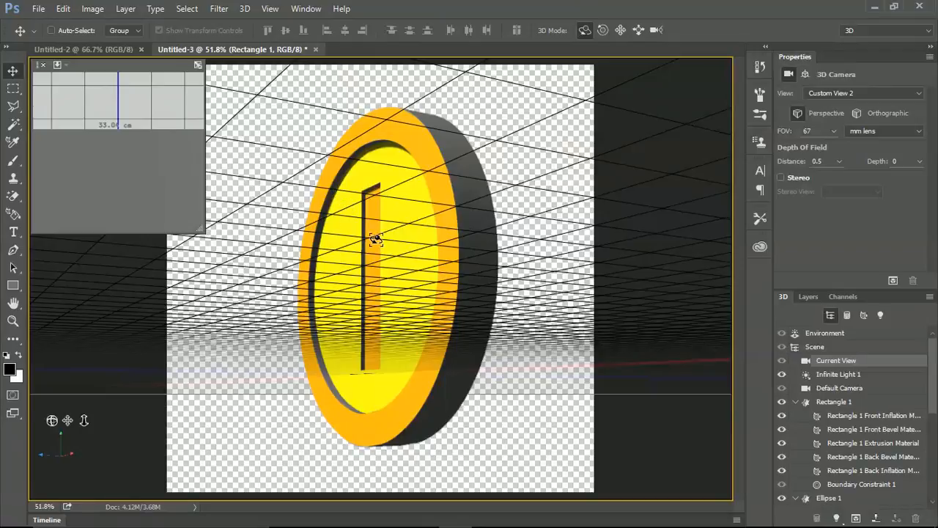
drag(515, 232, 616, 314)
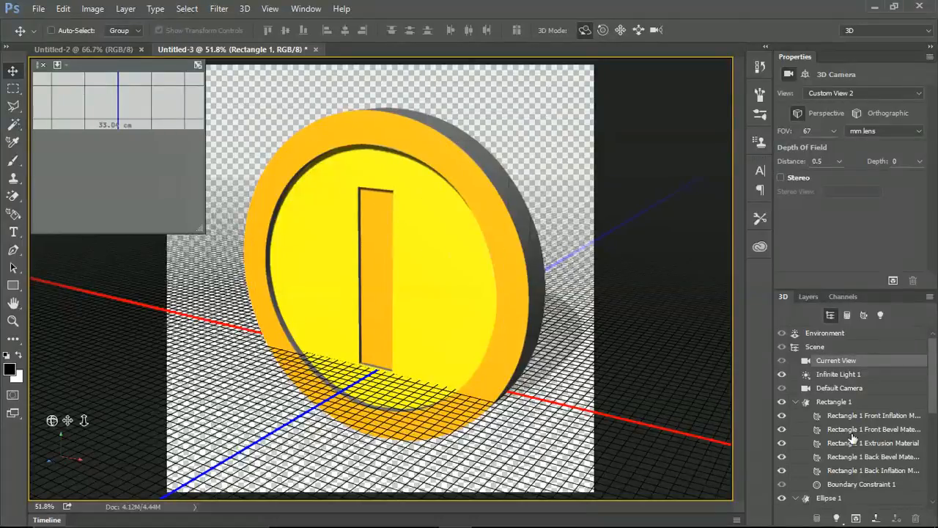
Check the Rectangle 1 mesh's visibility and go through its front, bevel, extrusion and back materials.
click(837, 404)
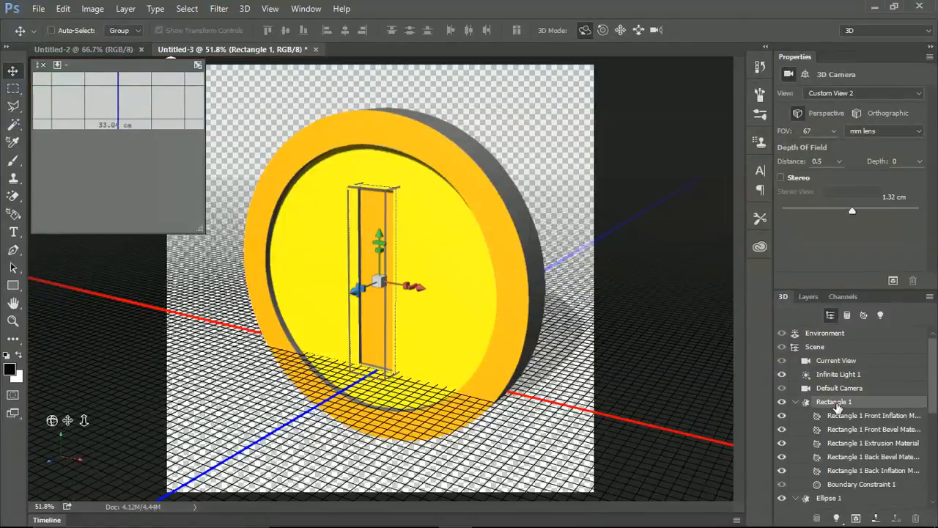
click(782, 402)
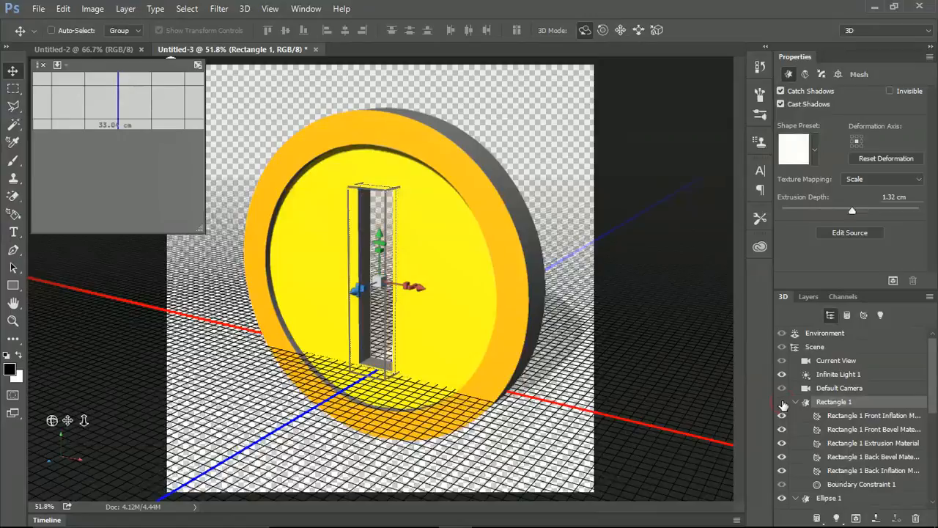
click(828, 418)
click(852, 433)
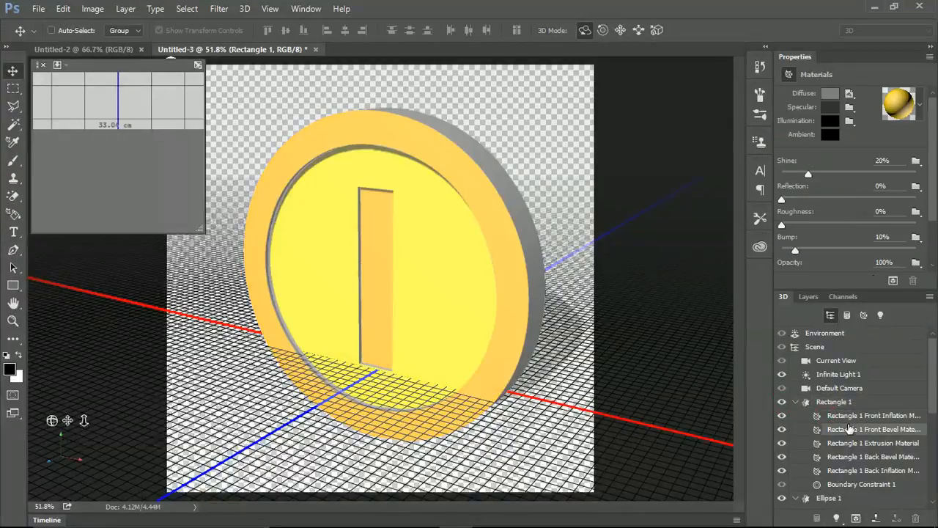
click(850, 445)
click(851, 460)
click(857, 473)
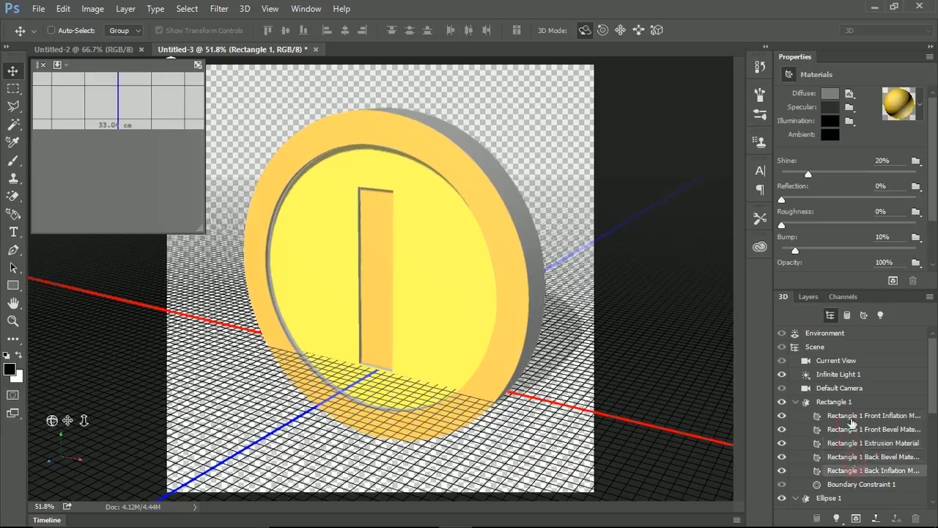
Apply a red textured material preset to the Rectangle 1 Front Inflation Material.
click(849, 417)
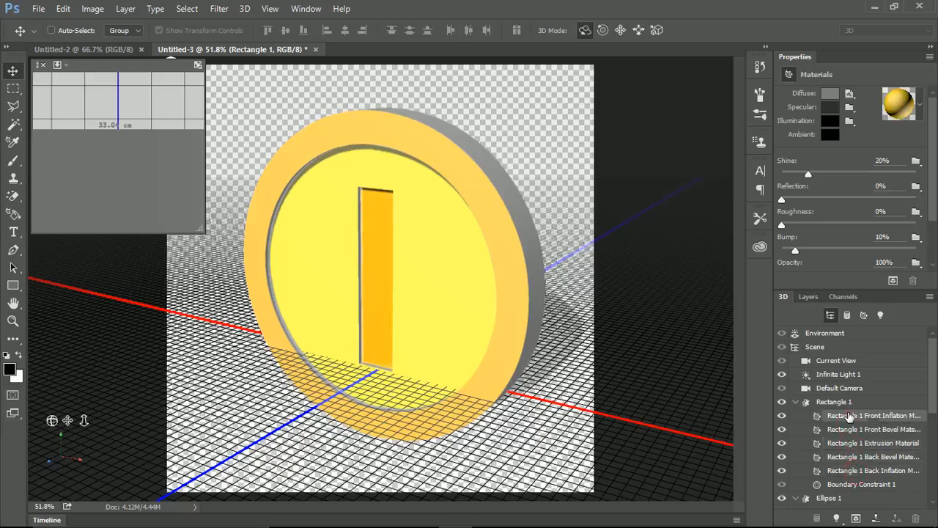
click(920, 105)
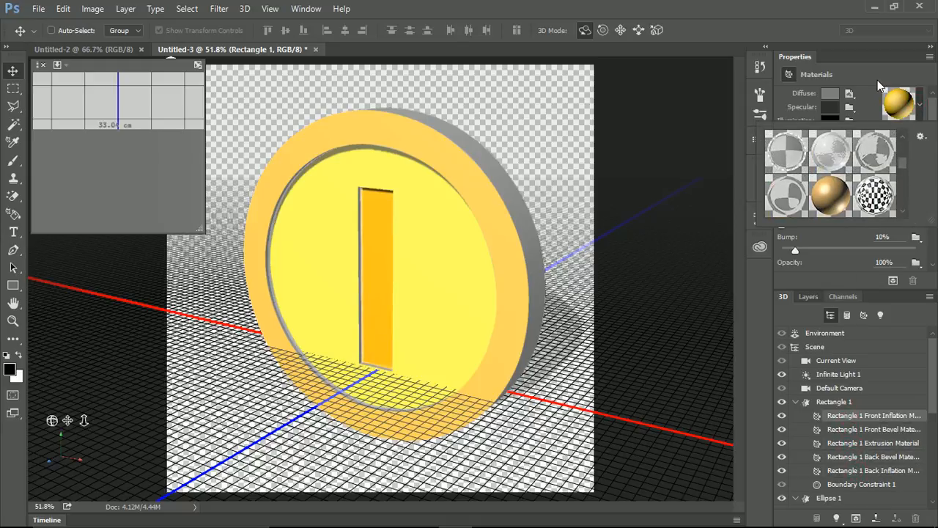
click(879, 85)
click(920, 105)
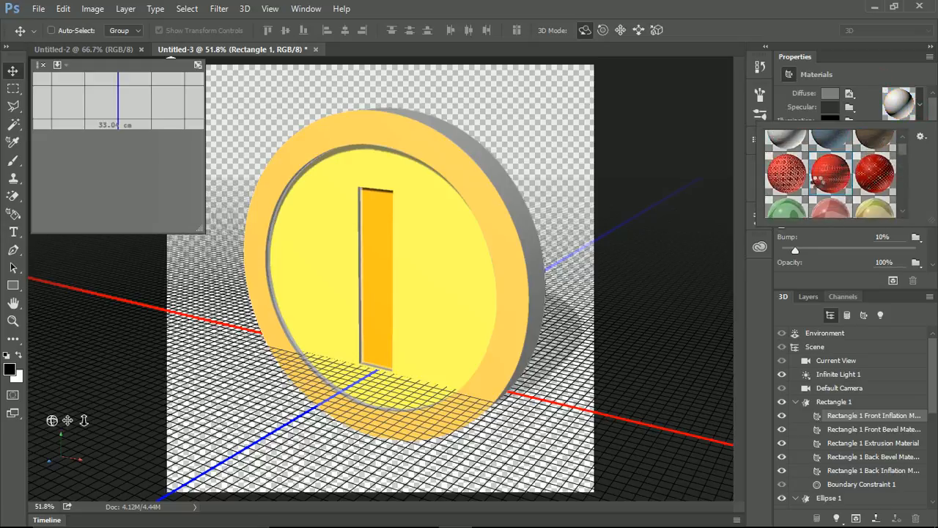
click(825, 179)
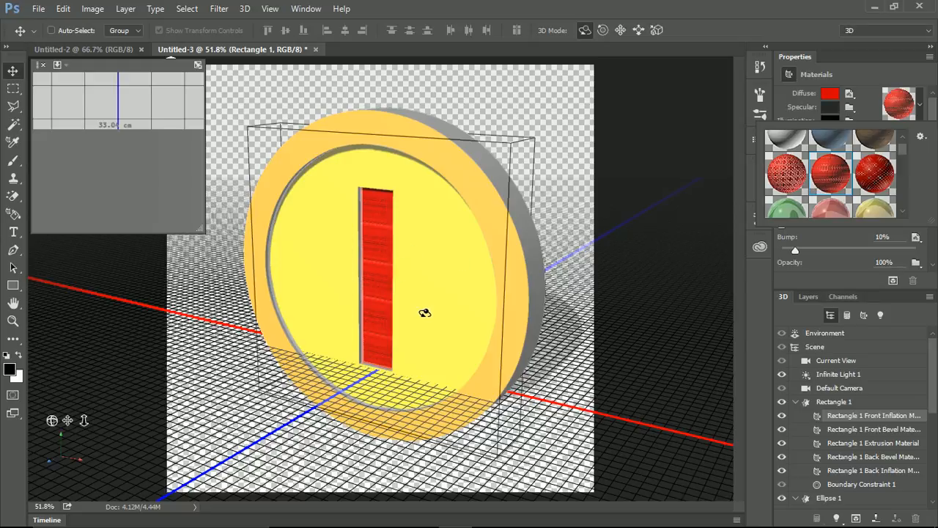
Try the blue fabric preset on the Rectangle 1 Front Inflation Material, then replace it with the shiny yellow gold metal preset.
scroll(827, 210, up, 1)
click(847, 159)
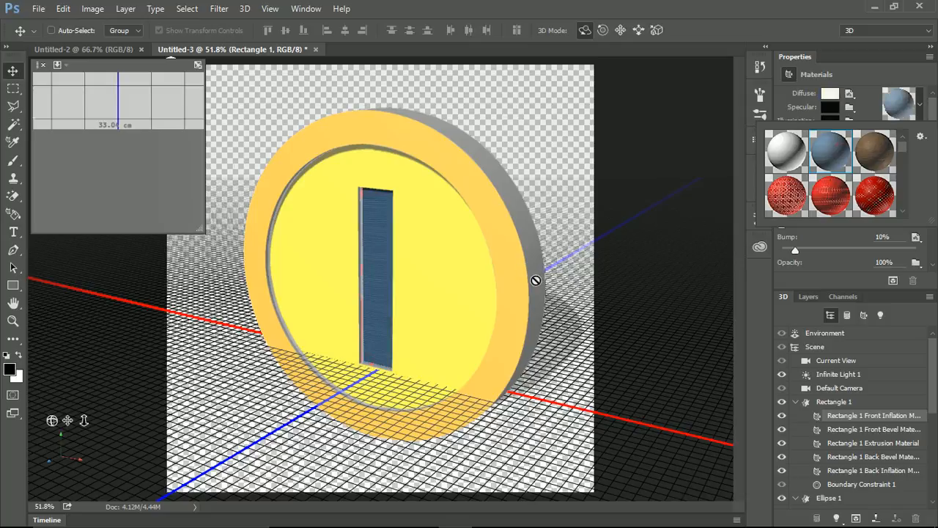
scroll(885, 158, down, 5)
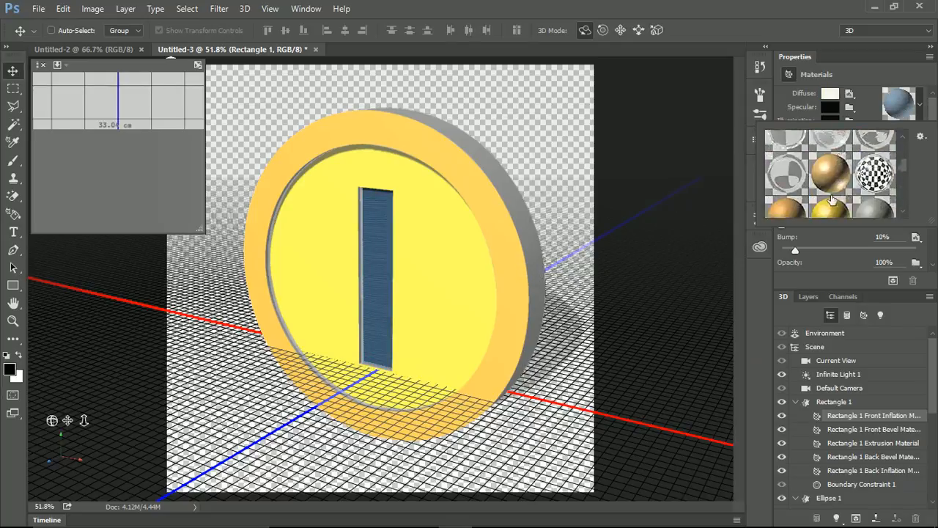
click(835, 173)
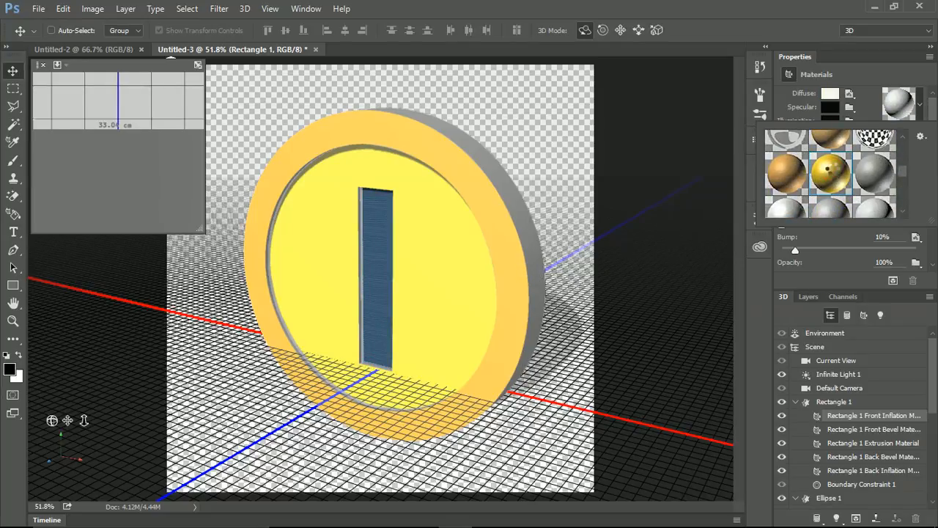
Apply the same gold metal preset to all five Rectangle 1 materials, from Front Inflation to Back Inflation.
click(876, 430)
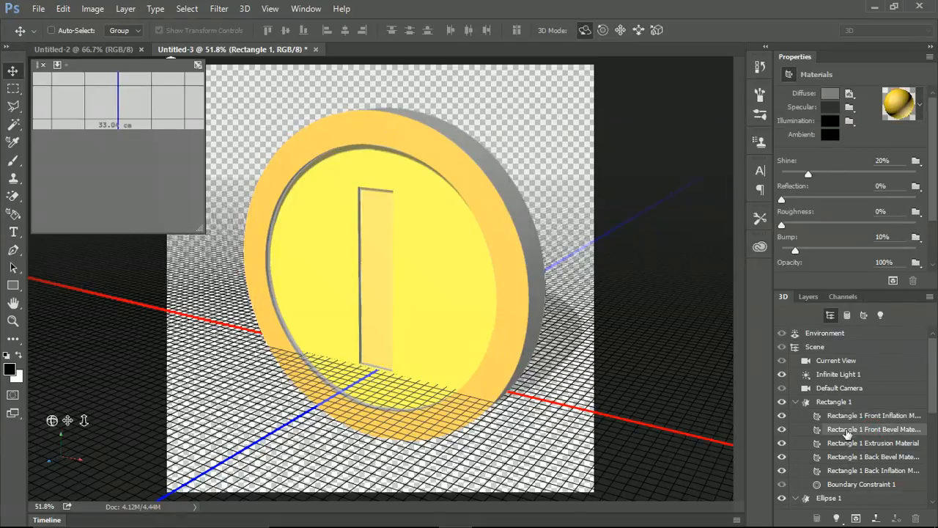
click(843, 416)
shift+click(843, 472)
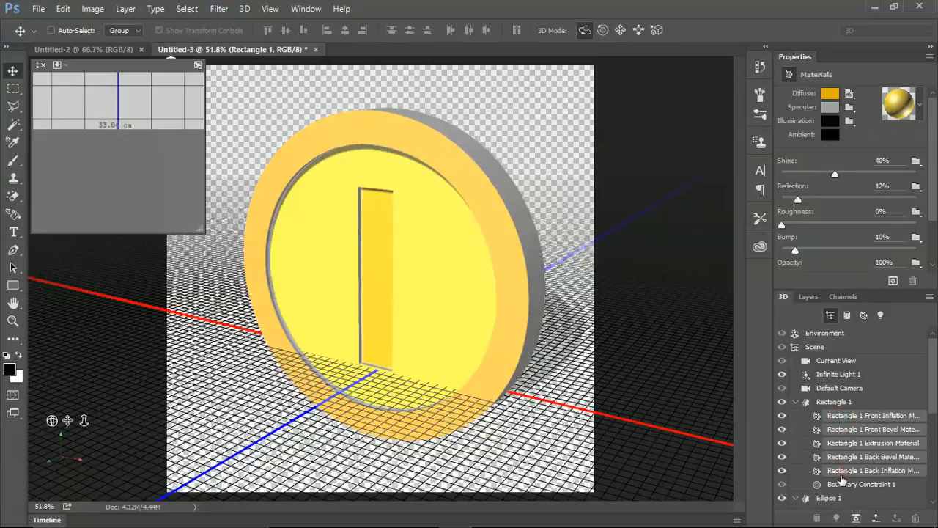
click(921, 110)
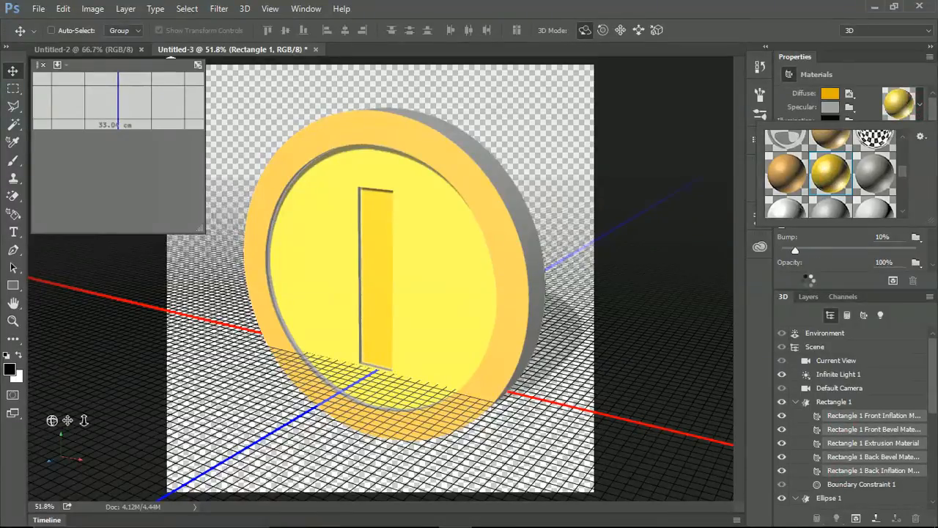
Apply the gold metal preset to all five Ellipse 1 materials together.
drag(935, 380, 934, 429)
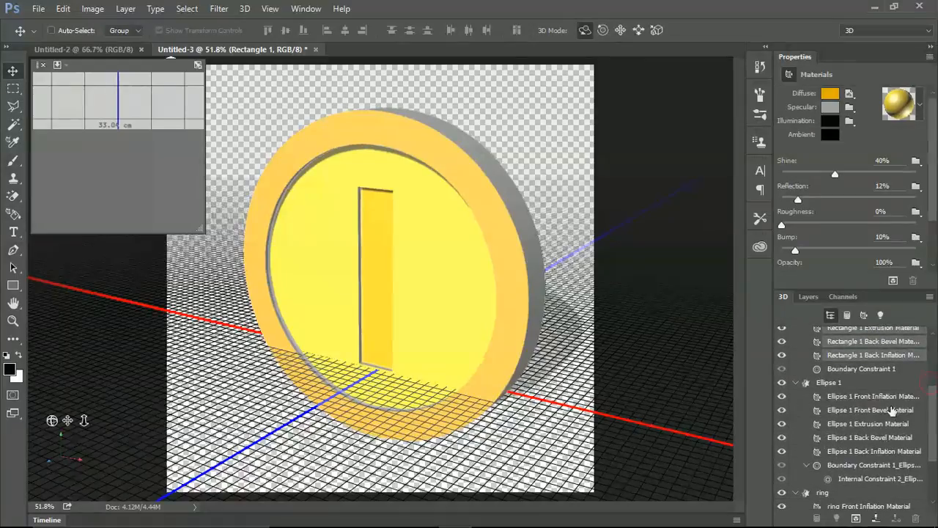
click(871, 397)
shift+click(851, 452)
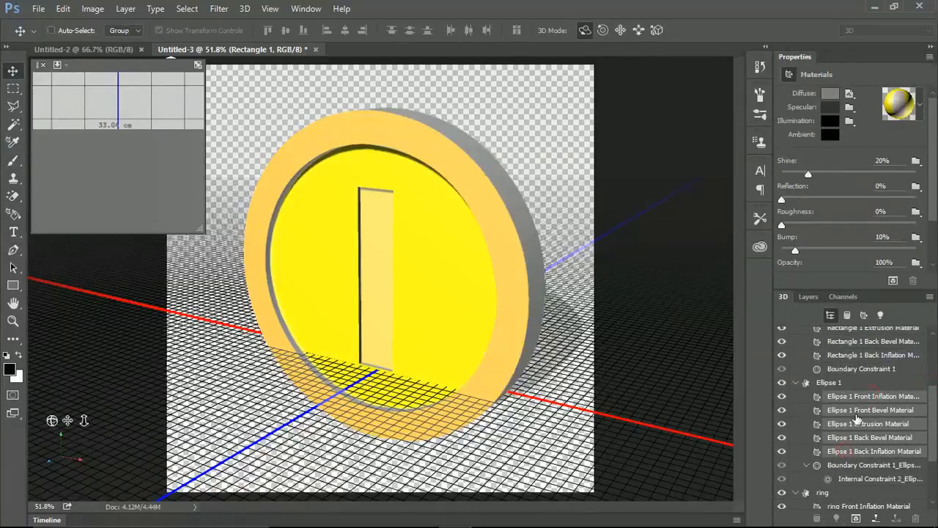
click(923, 108)
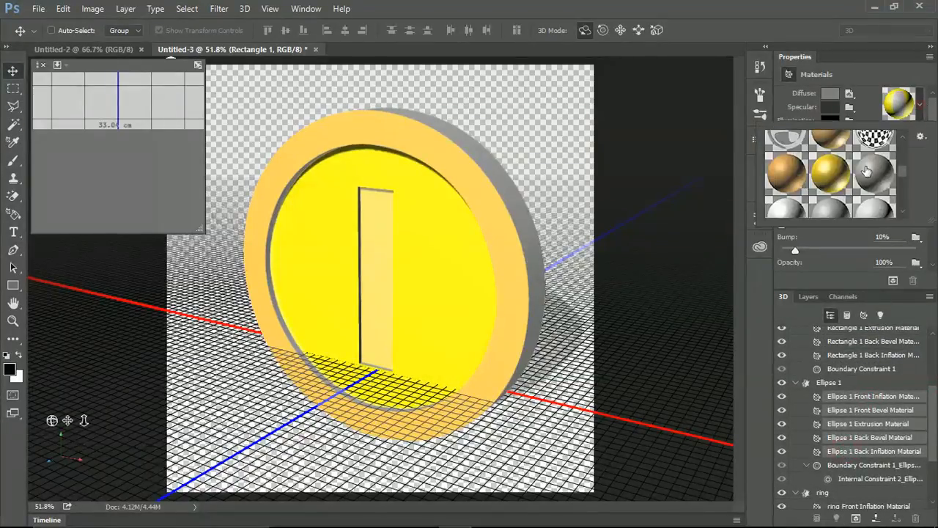
click(841, 182)
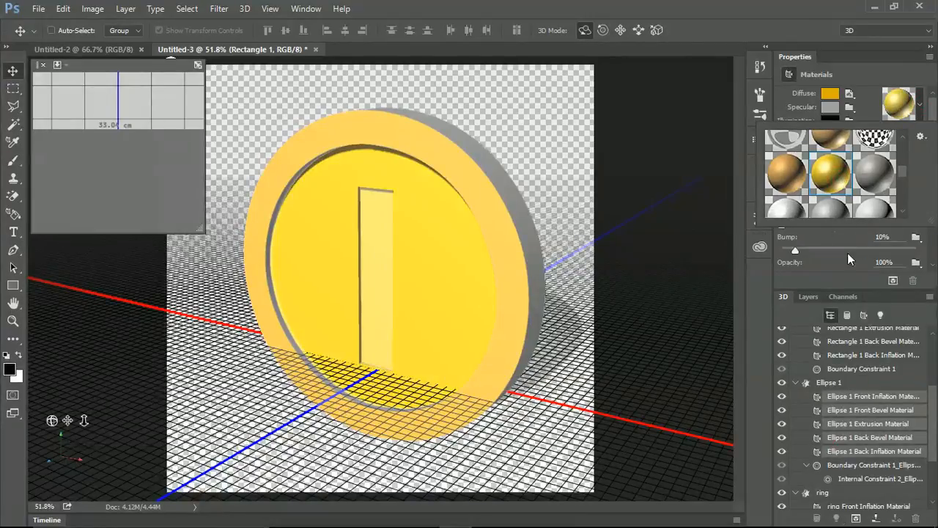
Apply the gold metal preset to all five ring materials, from Front Inflation to Back Inflation.
drag(932, 407, 922, 482)
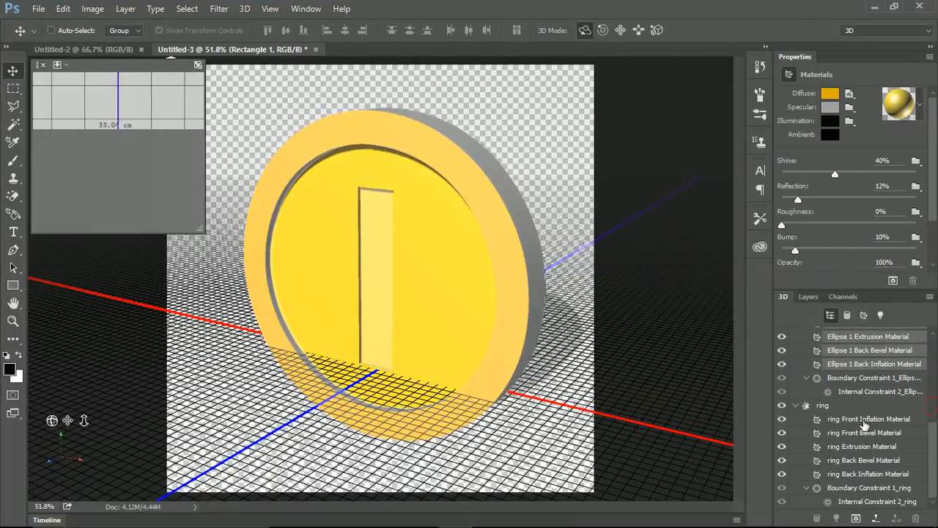
click(865, 422)
shift+click(855, 475)
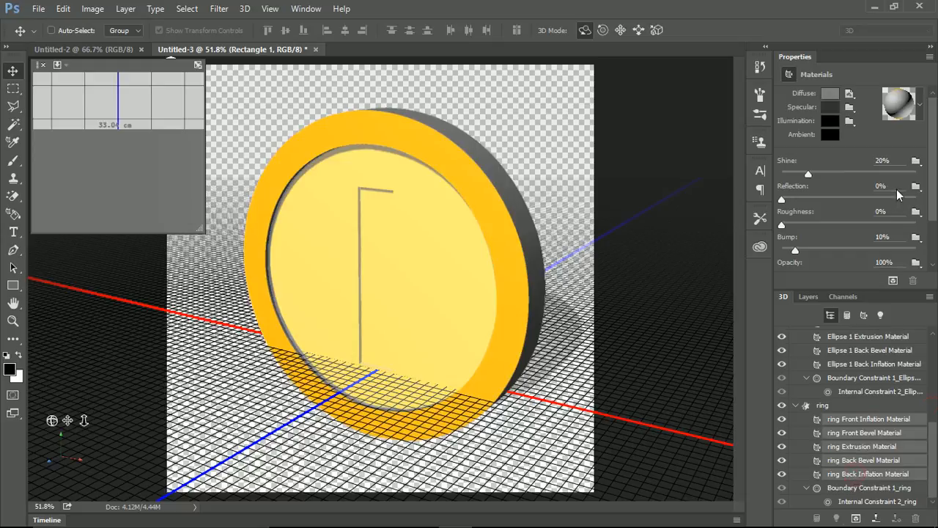
click(920, 109)
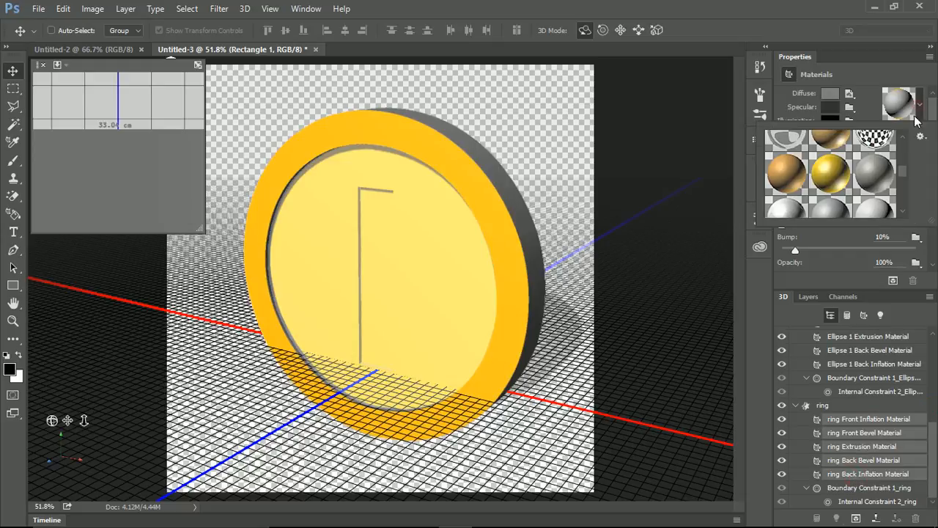
click(836, 179)
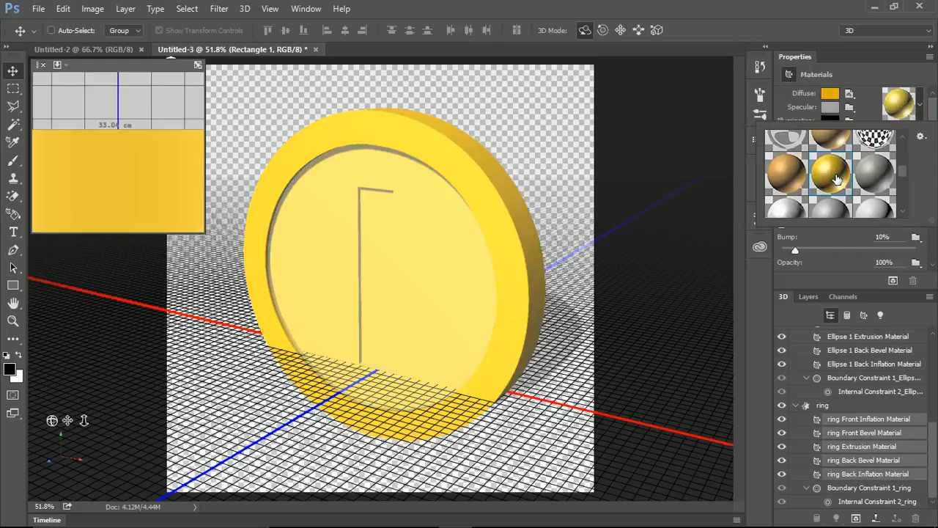
click(858, 72)
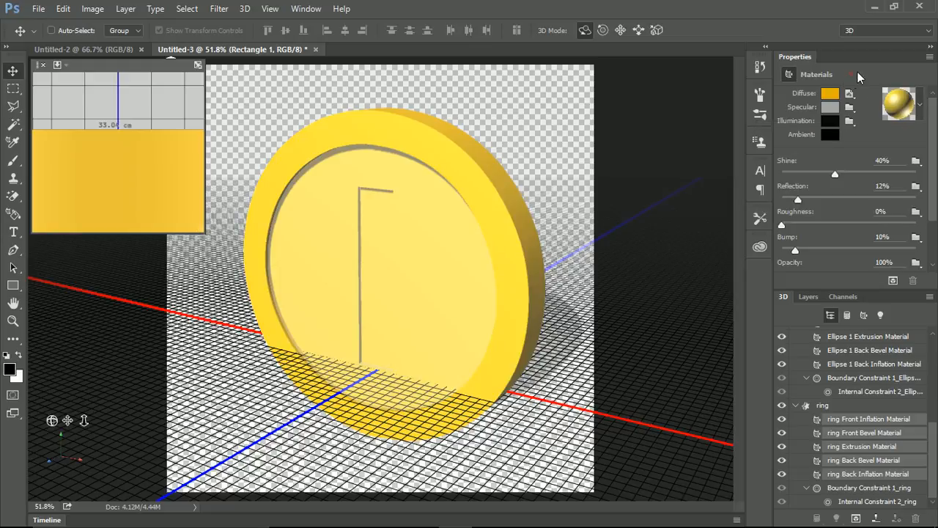
Orbit the current view around the gold coin to inspect its front and back, ending on an angled front view.
scroll(838, 378, up, 3)
scroll(838, 377, up, 5)
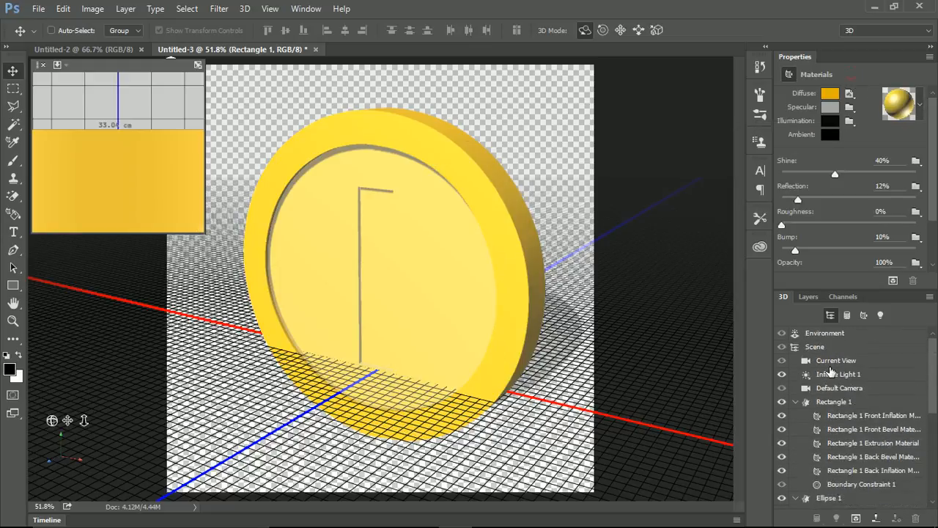
click(829, 360)
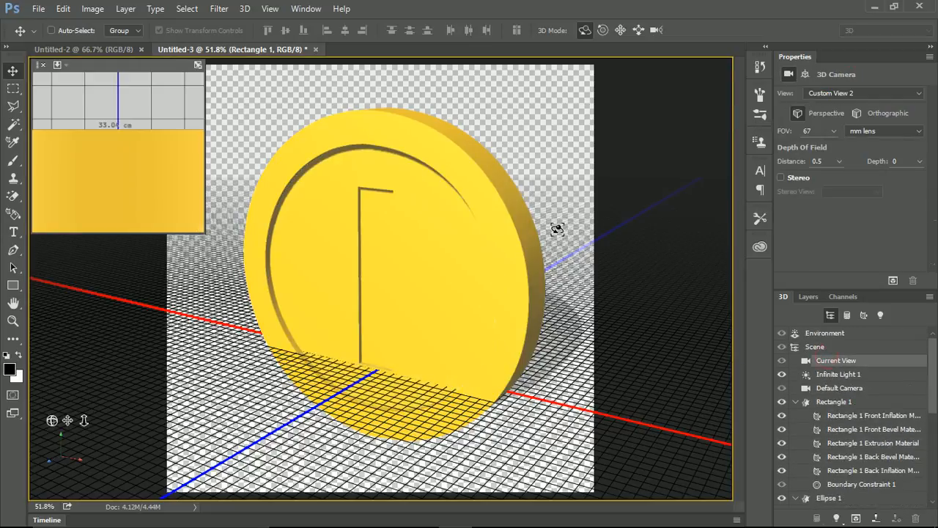
drag(555, 226, 358, 197)
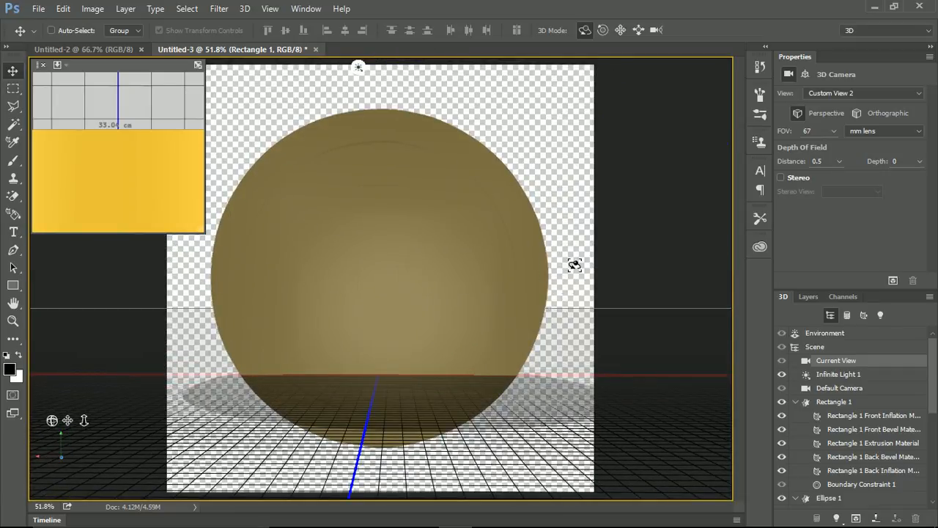
drag(574, 264, 375, 285)
drag(390, 278, 365, 280)
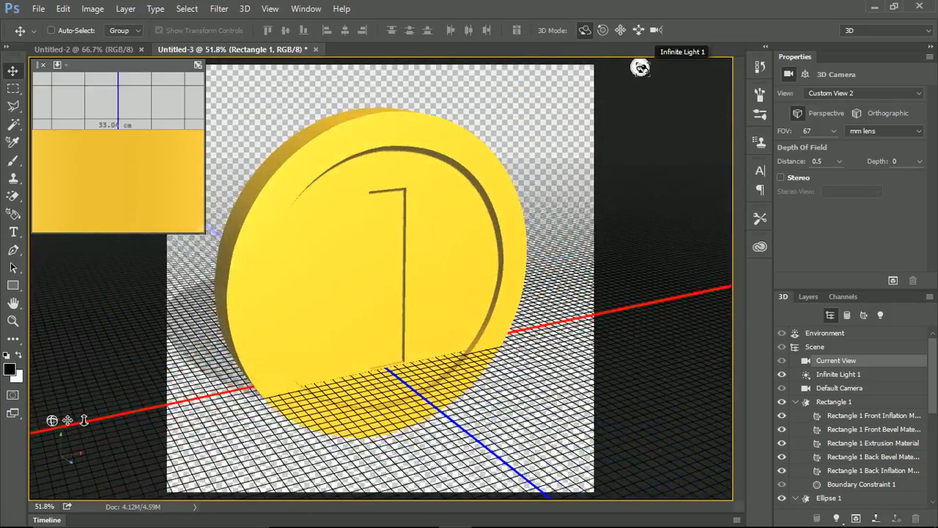
Re-aim Infinite Light 1 so that it lights the coin from its upper left side.
click(640, 67)
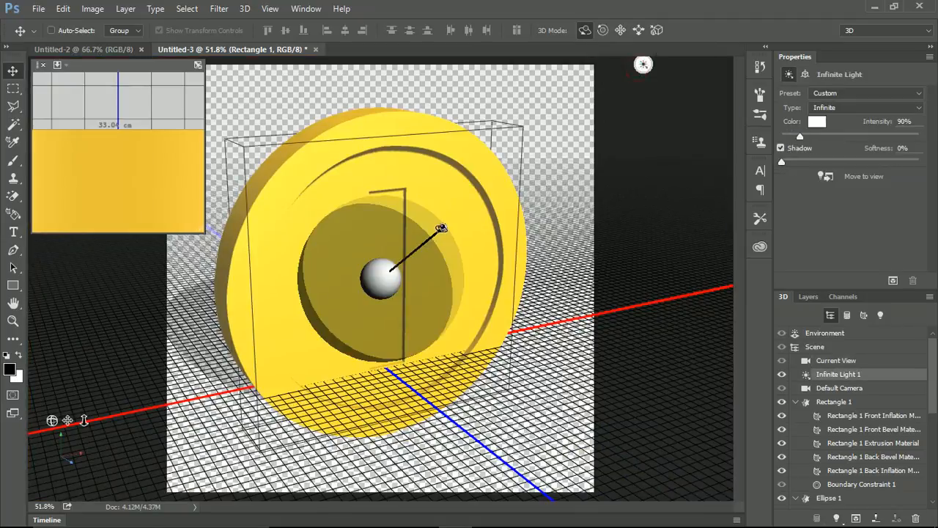
mouse_move(442, 232)
mouse_down()
mouse_move(410, 294)
mouse_move(354, 308)
mouse_move(318, 264)
mouse_move(293, 170)
mouse_move(307, 141)
mouse_move(329, 208)
mouse_move(381, 252)
mouse_move(388, 282)
mouse_move(356, 305)
mouse_move(363, 279)
mouse_move(345, 272)
mouse_move(342, 249)
mouse_move(415, 275)
mouse_move(370, 264)
mouse_up()
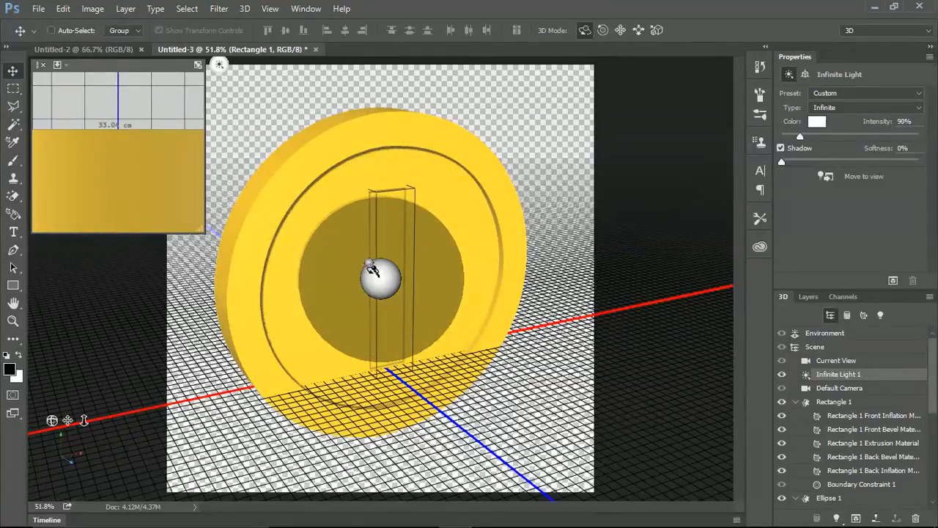
mouse_move(372, 269)
mouse_down()
mouse_move(390, 284)
mouse_move(335, 210)
mouse_move(342, 225)
mouse_up()
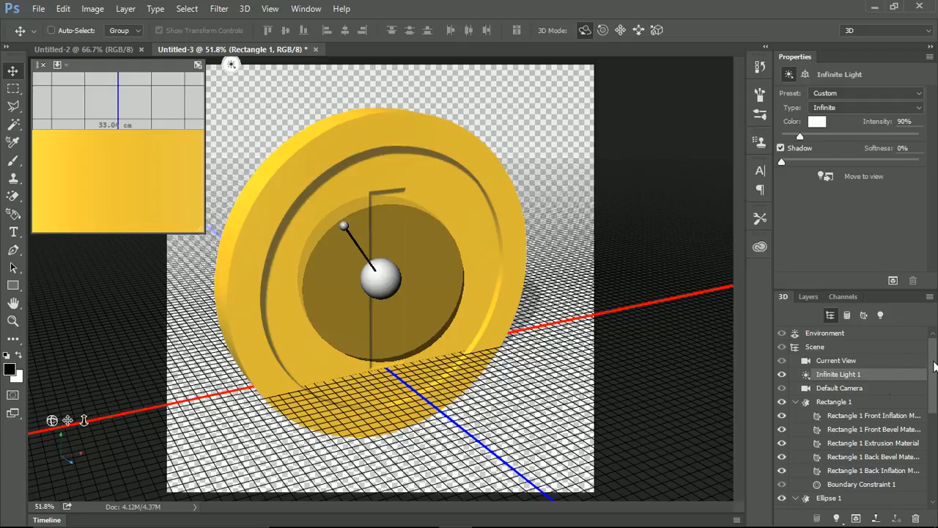
Select the Rectangle 1, Ellipse 1 and ring meshes together and simplify them to 583.
mouse_move(934, 367)
mouse_down()
mouse_move(931, 451)
mouse_move(932, 353)
mouse_up()
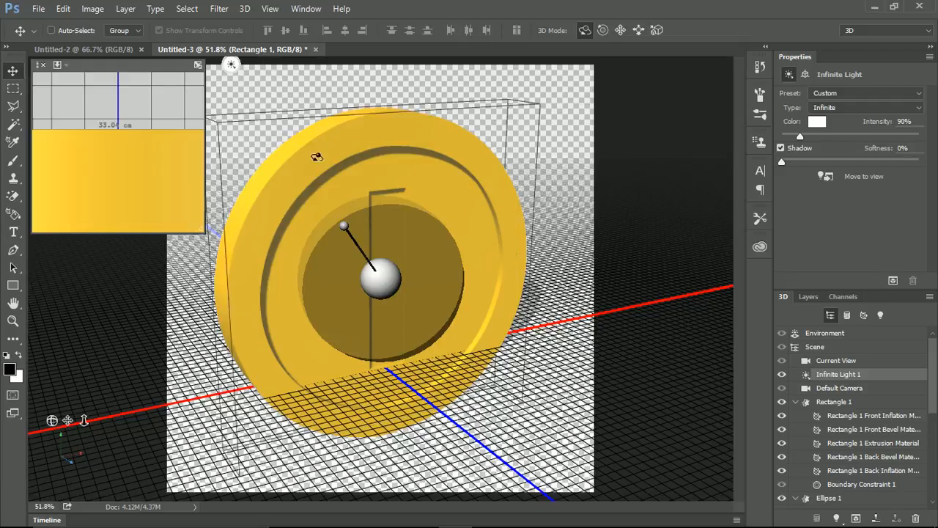
click(840, 404)
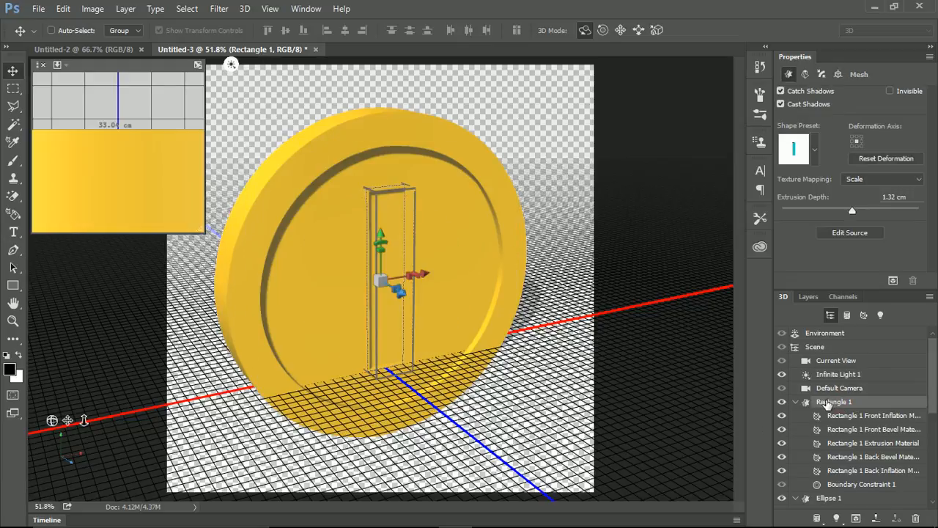
click(246, 9)
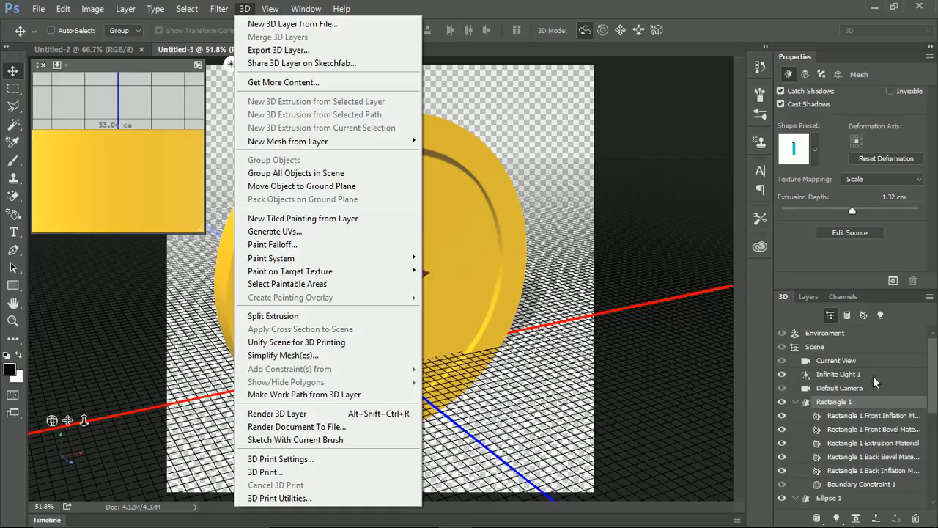
click(929, 390)
scroll(850, 405, down, 5)
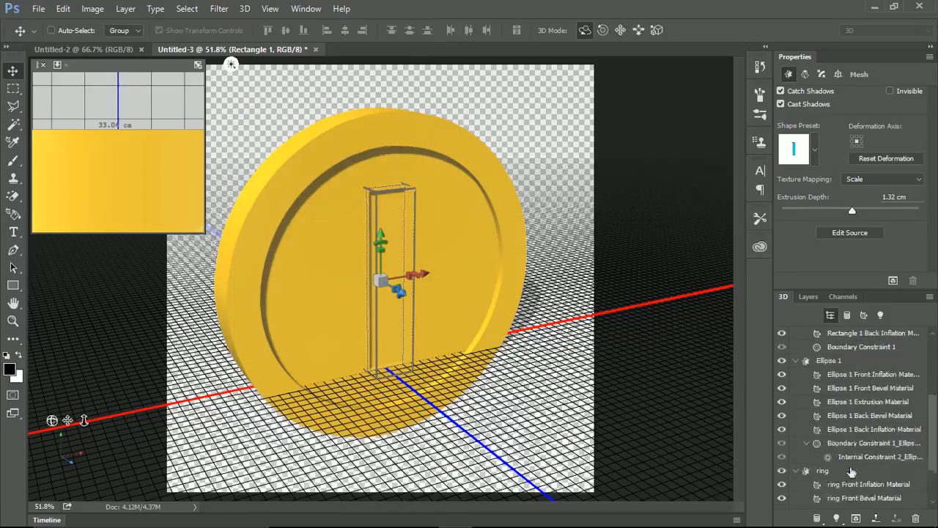
click(833, 417)
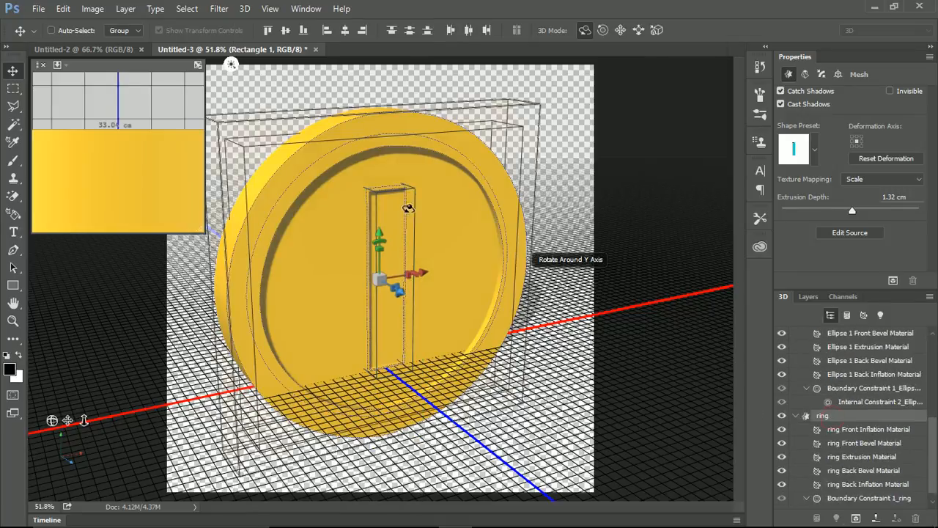
click(245, 8)
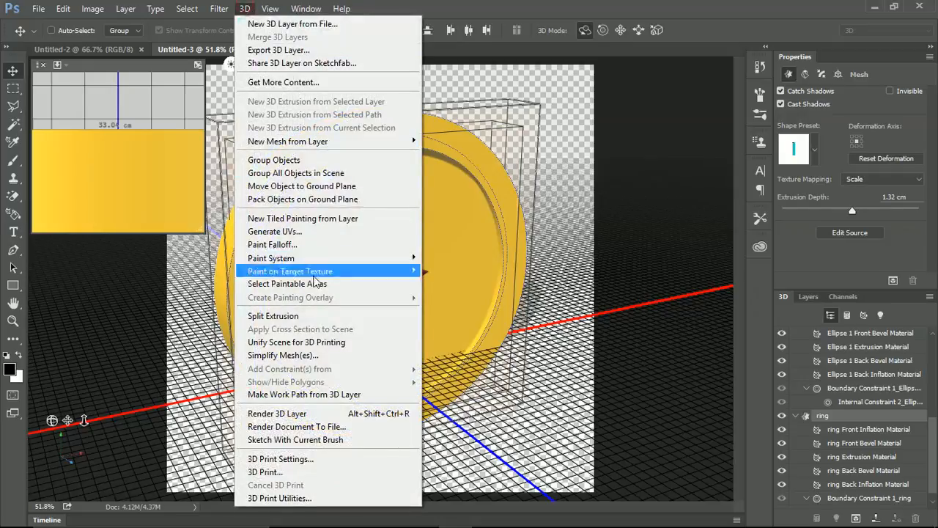
click(316, 356)
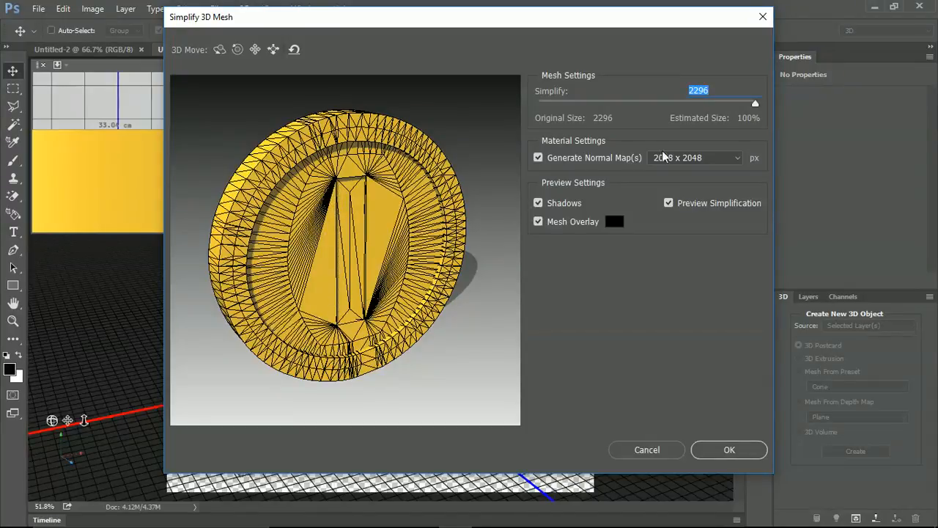
drag(756, 105, 595, 114)
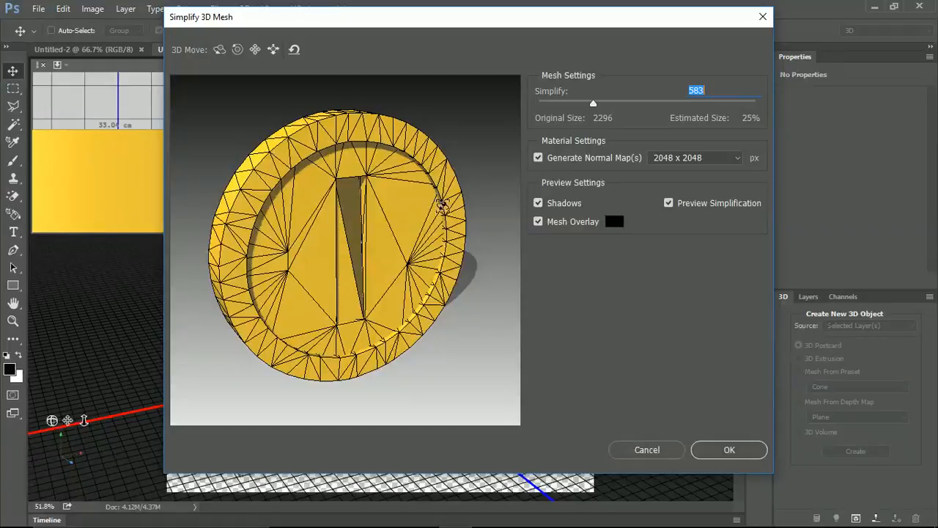
click(719, 453)
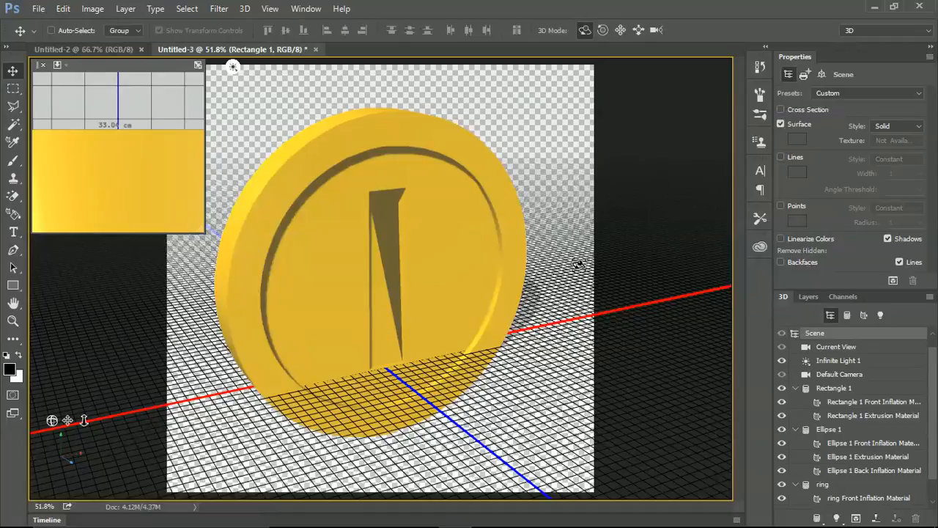
Orbit to a nearly frontal view, aim Infinite Light 1 more directly at the coin's face and reduce its intensity to 27%.
drag(580, 264, 549, 251)
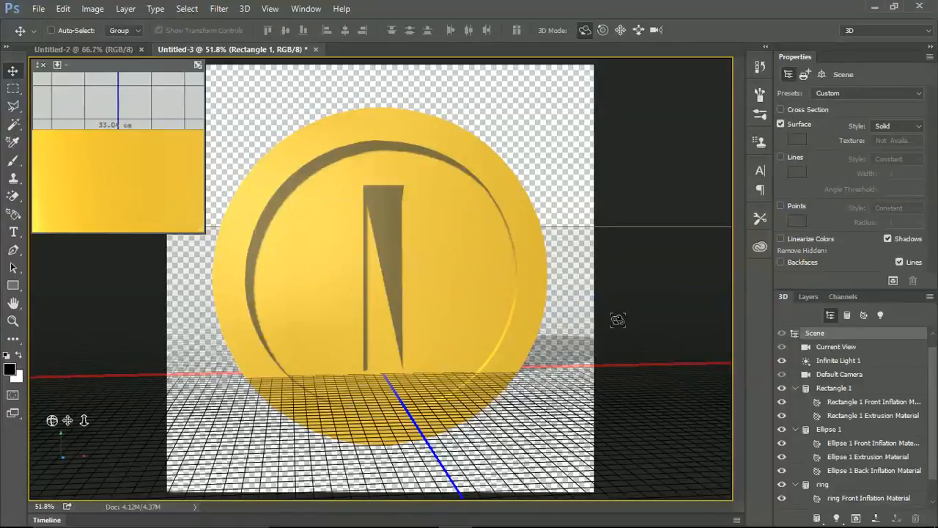
click(823, 361)
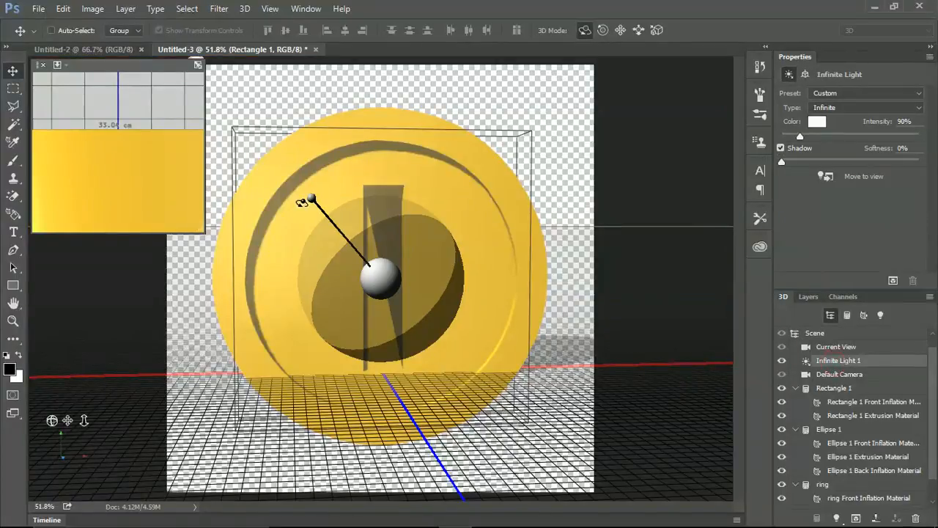
mouse_move(313, 197)
mouse_down()
mouse_move(323, 243)
mouse_move(314, 226)
mouse_move(311, 236)
mouse_move(317, 228)
mouse_up()
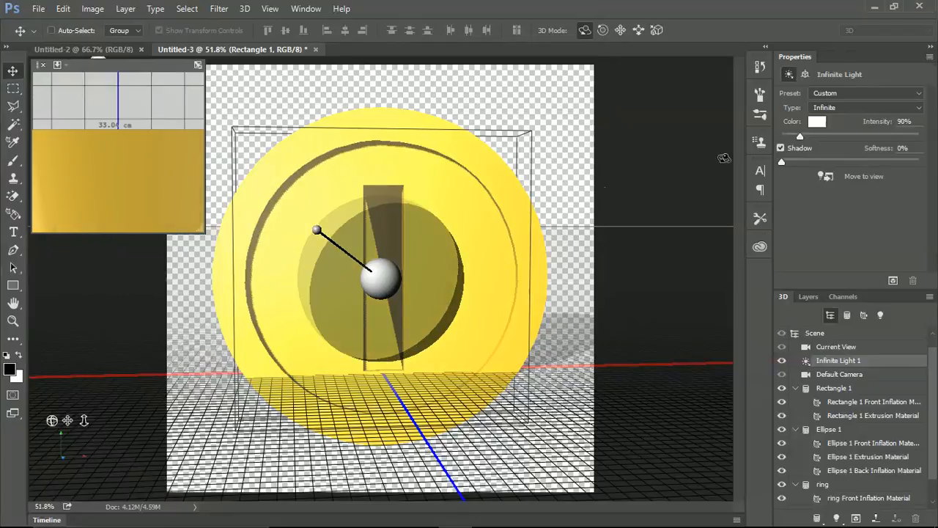
drag(799, 136, 788, 135)
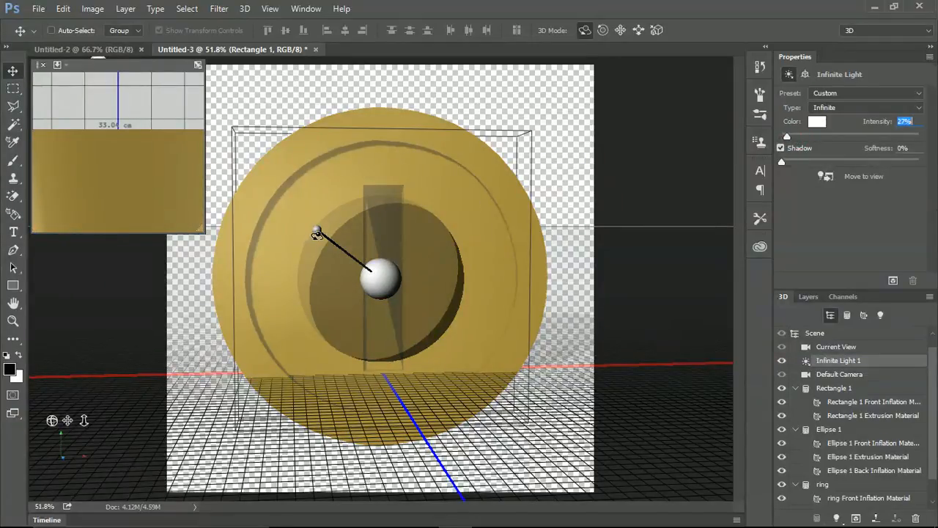
Fine-tune the aim of Infinite Light 1 and orbit the current view to an angled view showing the coin's edge.
drag(330, 216, 351, 233)
mouse_move(582, 271)
mouse_down()
mouse_move(540, 308)
mouse_move(561, 306)
mouse_up()
click(839, 347)
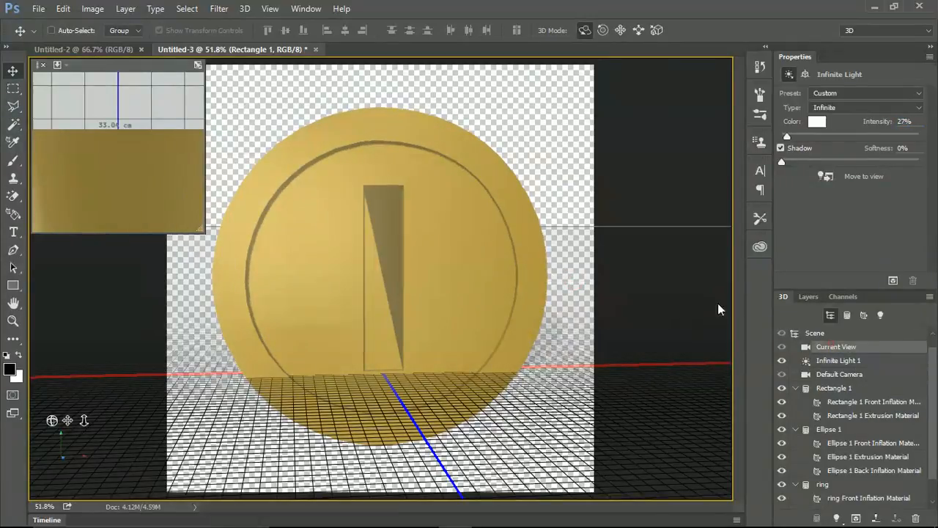
drag(570, 204, 514, 212)
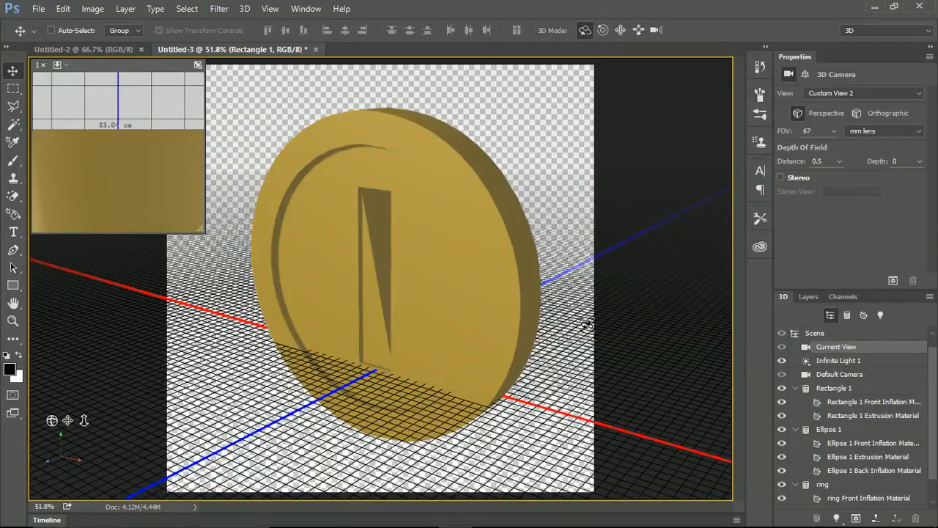
Export the 3D layer in Wavefront OBJ format with Targa as the texture format.
click(242, 10)
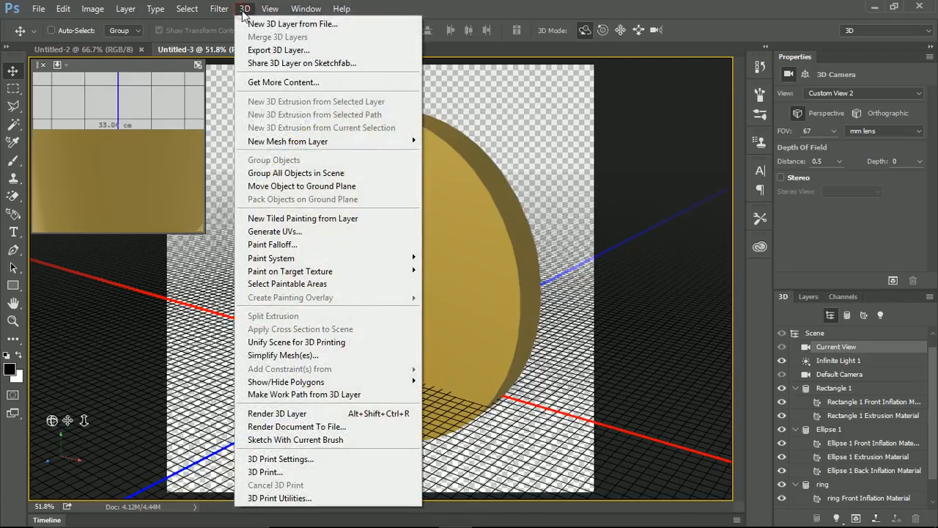
click(264, 51)
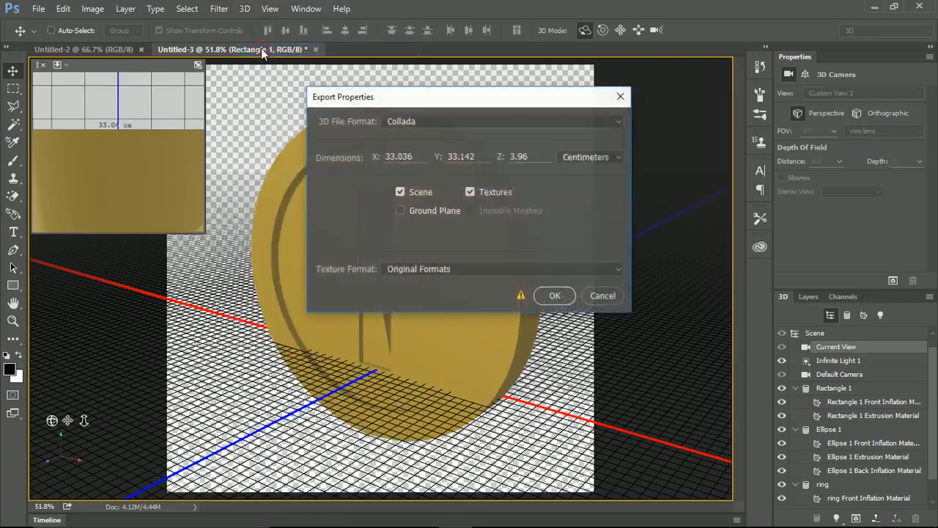
click(415, 124)
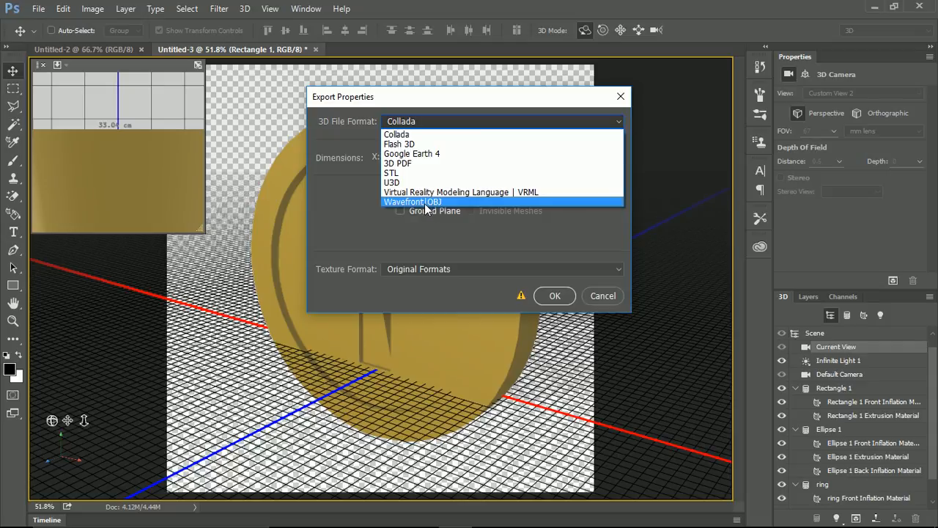
click(426, 202)
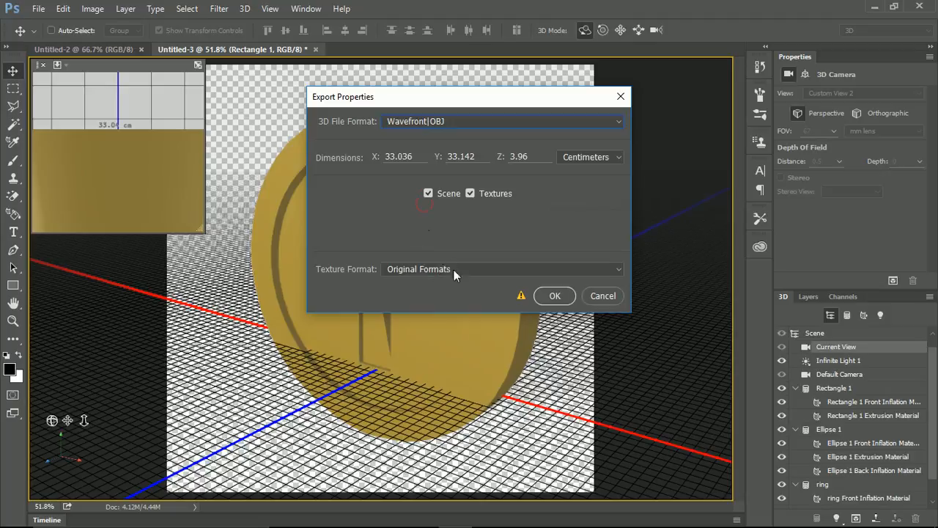
click(490, 269)
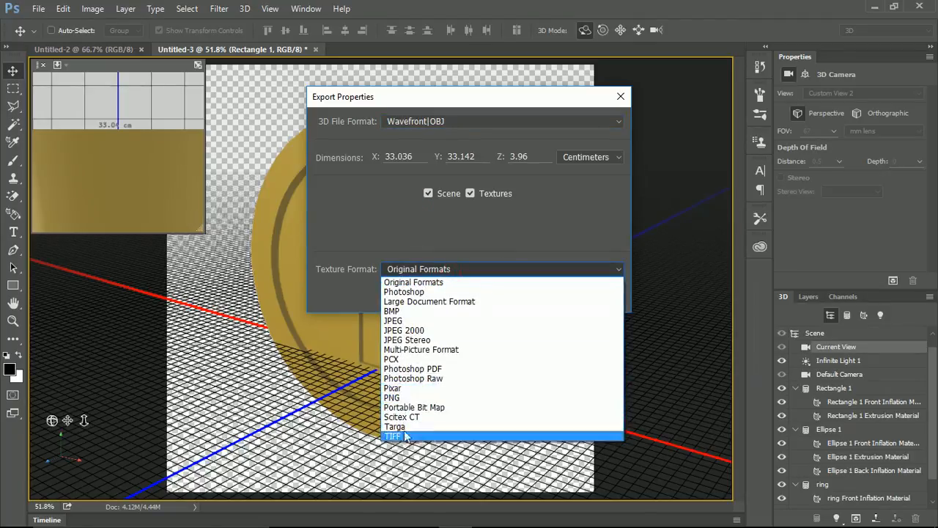
click(407, 427)
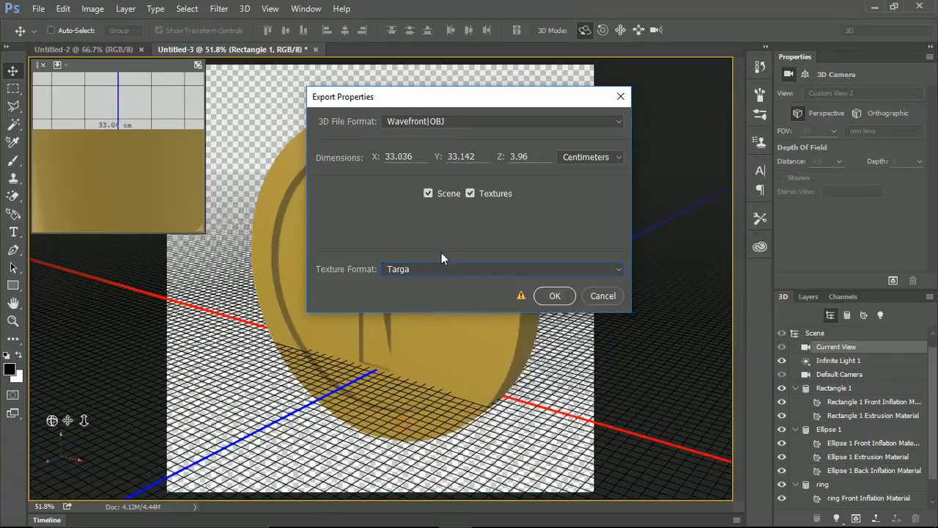
click(556, 296)
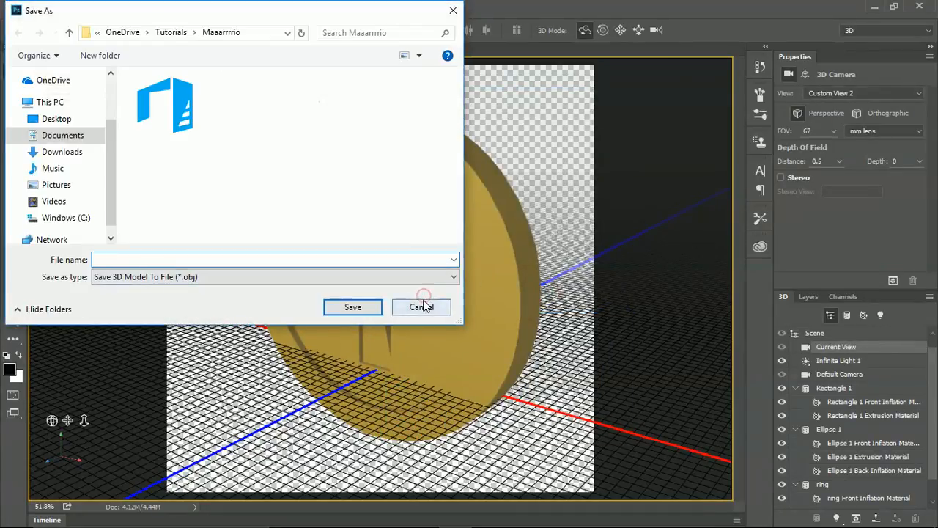
Name the exported OBJ file Coinnnnnnnn and save it in the Maaarrrrio folder.
text(C)
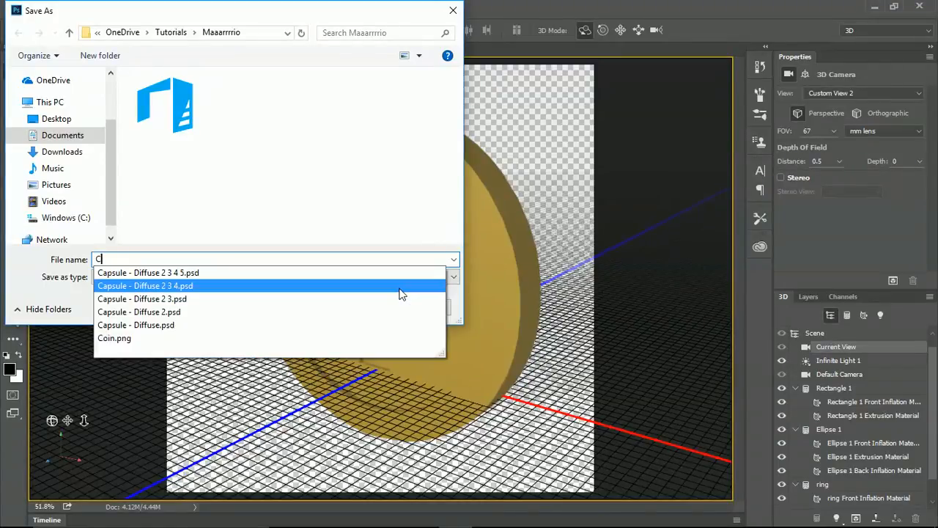
text(oinnnnnnnn)
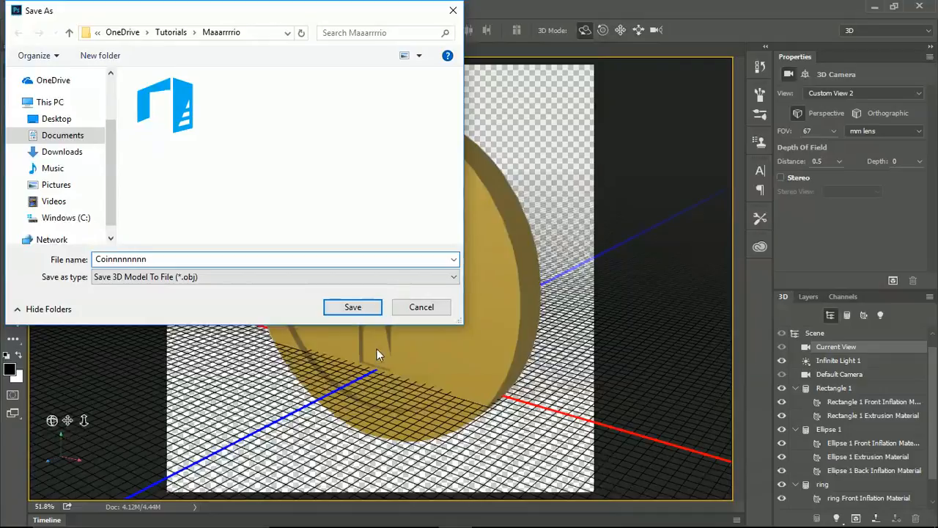
click(352, 307)
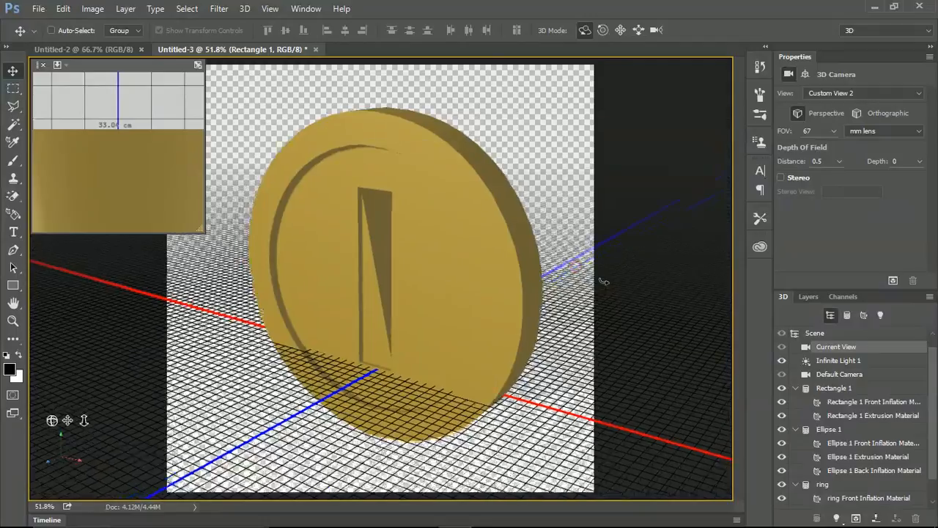
Try re-aiming Infinite Light 1 head-on at the coin from a more frontal view, and undo that light change.
drag(604, 281, 689, 367)
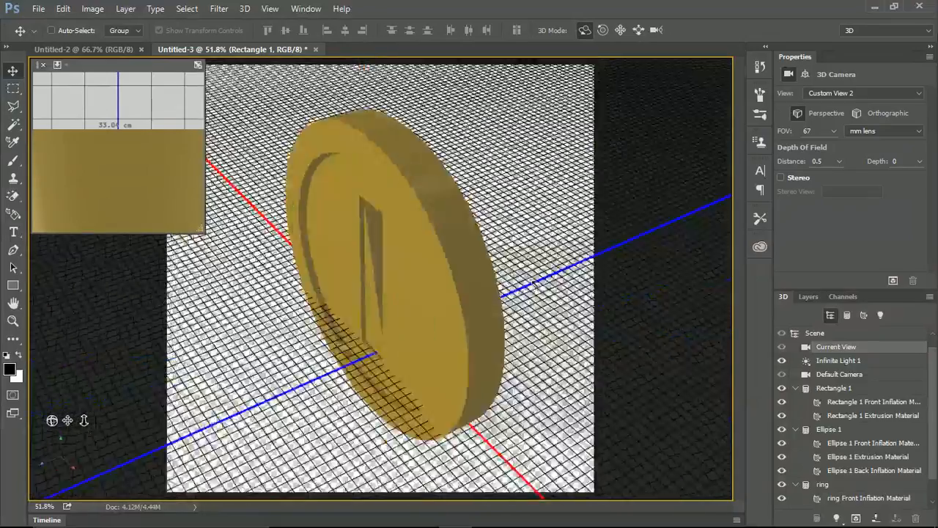
drag(535, 287, 576, 279)
click(37, 262)
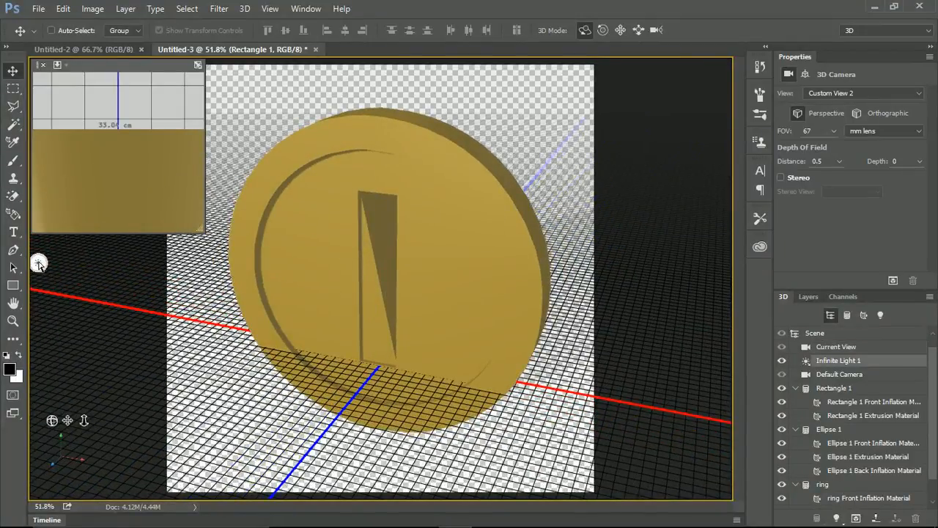
mouse_move(295, 274)
mouse_down()
mouse_move(413, 272)
mouse_move(379, 286)
mouse_move(394, 283)
mouse_up()
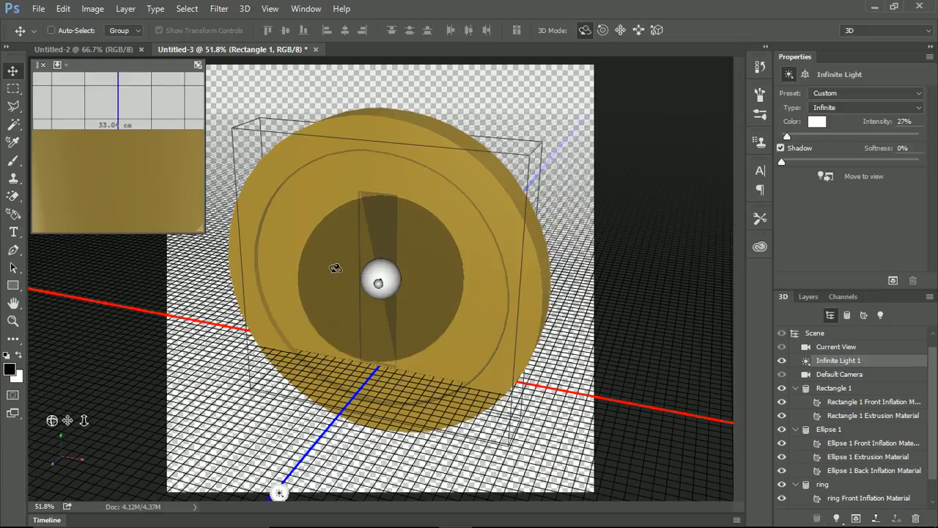
key(ctrl+z)
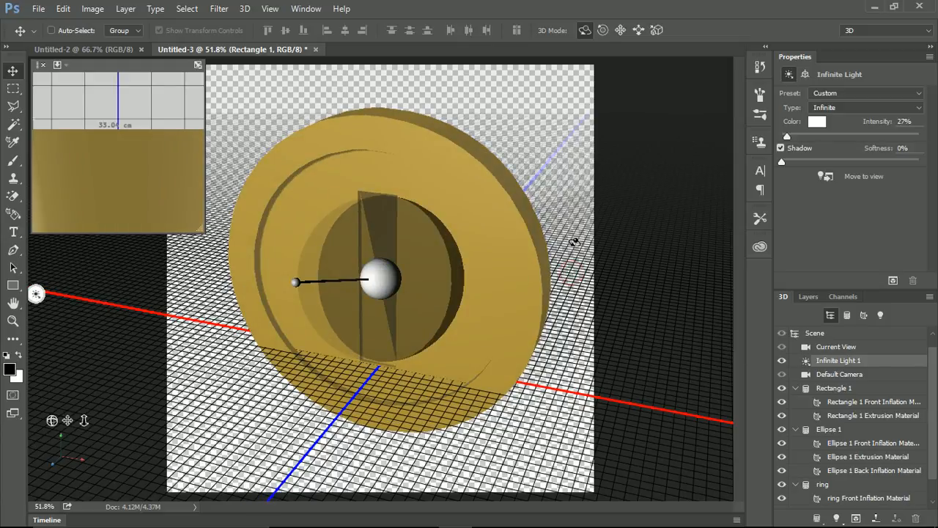
Orbit the current view around the coin to inspect its edge from the side.
click(836, 346)
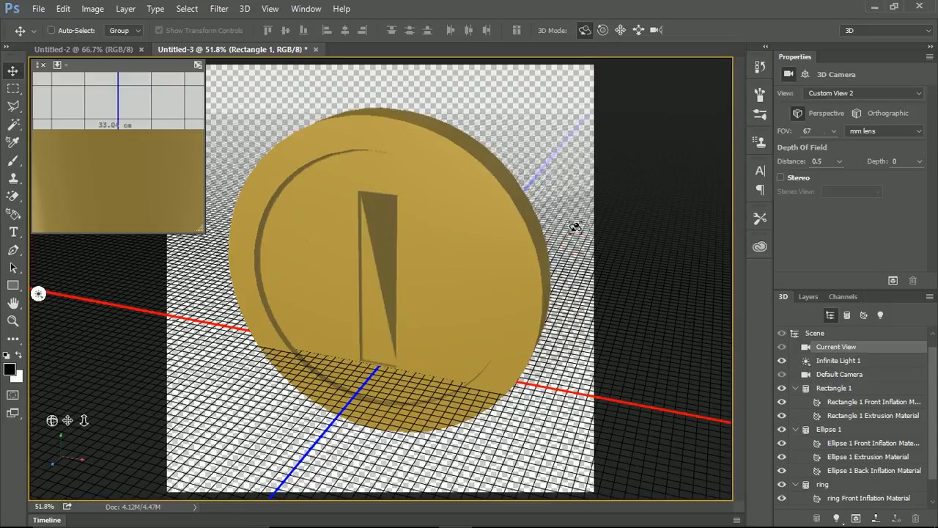
drag(576, 228, 466, 256)
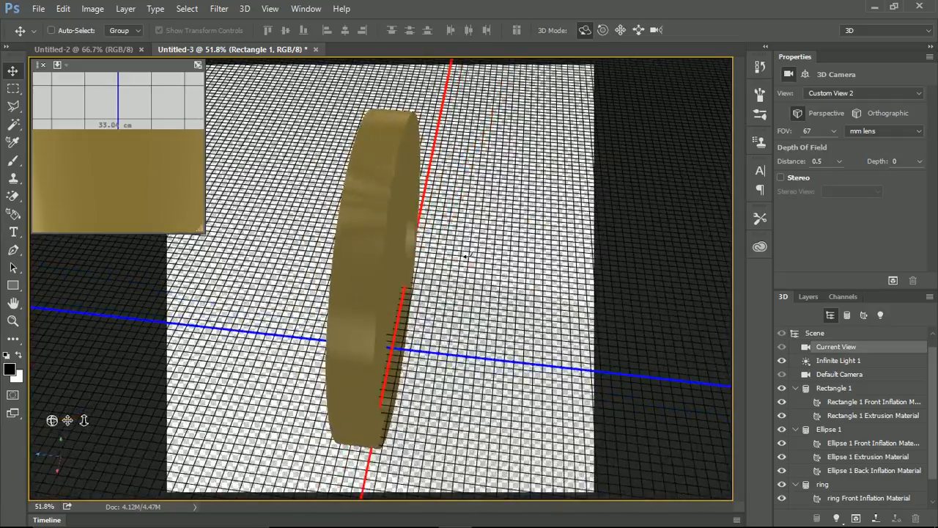